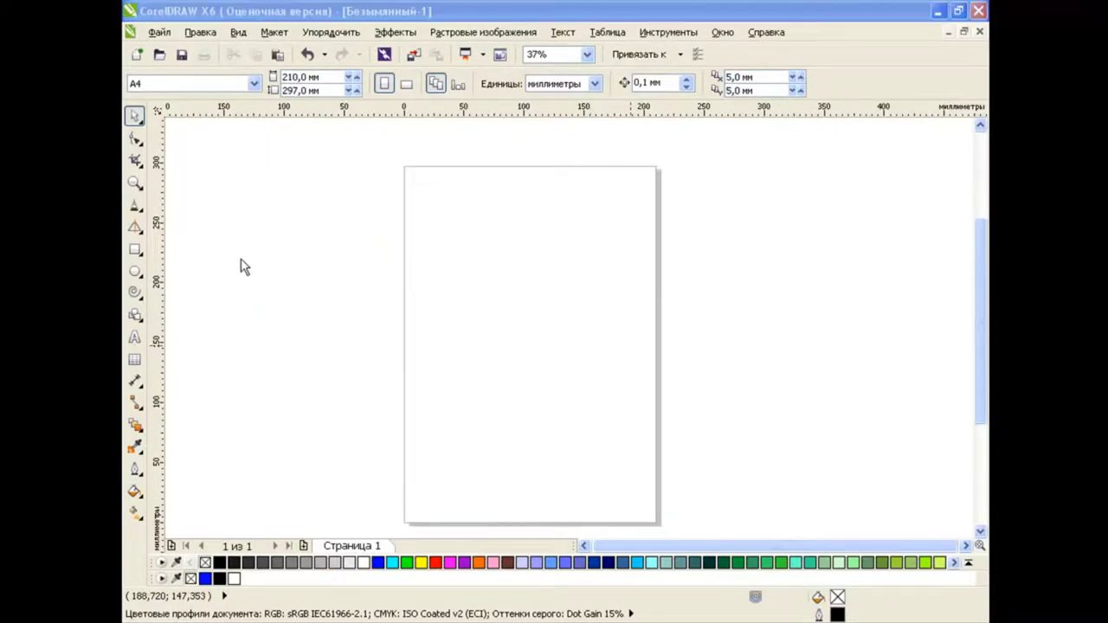
Choose the Spiral tool from the Polygon flyout, keeping 2 revolutions.
click(135, 294)
click(194, 373)
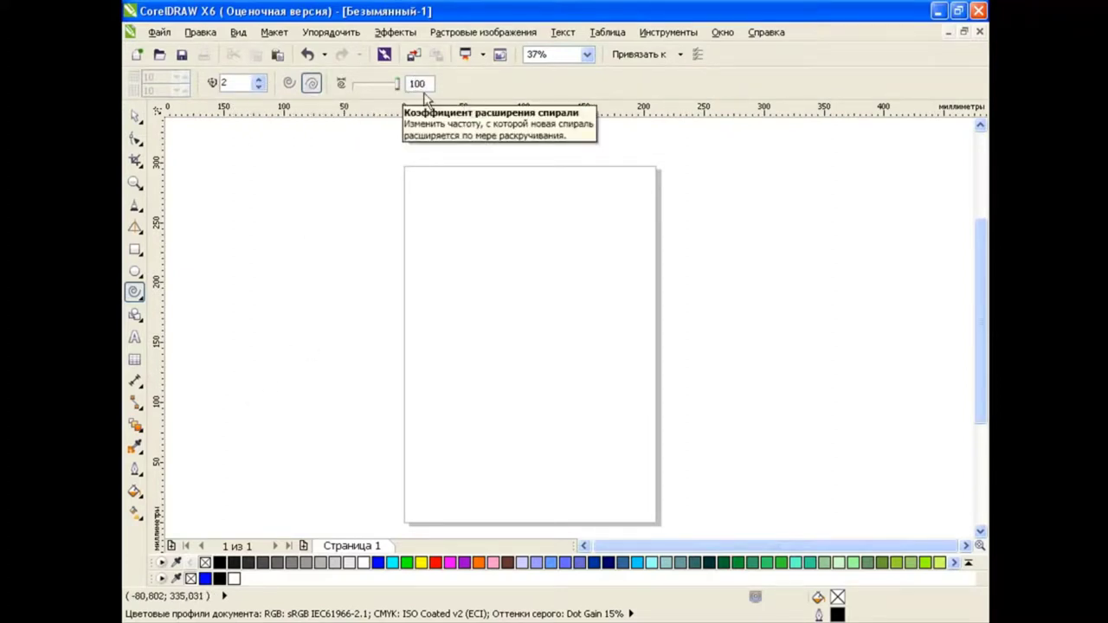
Draw a large spiral across the page and give it a 5.0 mm outline.
mouse_move(409, 219)
mouse_down()
mouse_move(661, 392)
mouse_move(658, 410)
mouse_up()
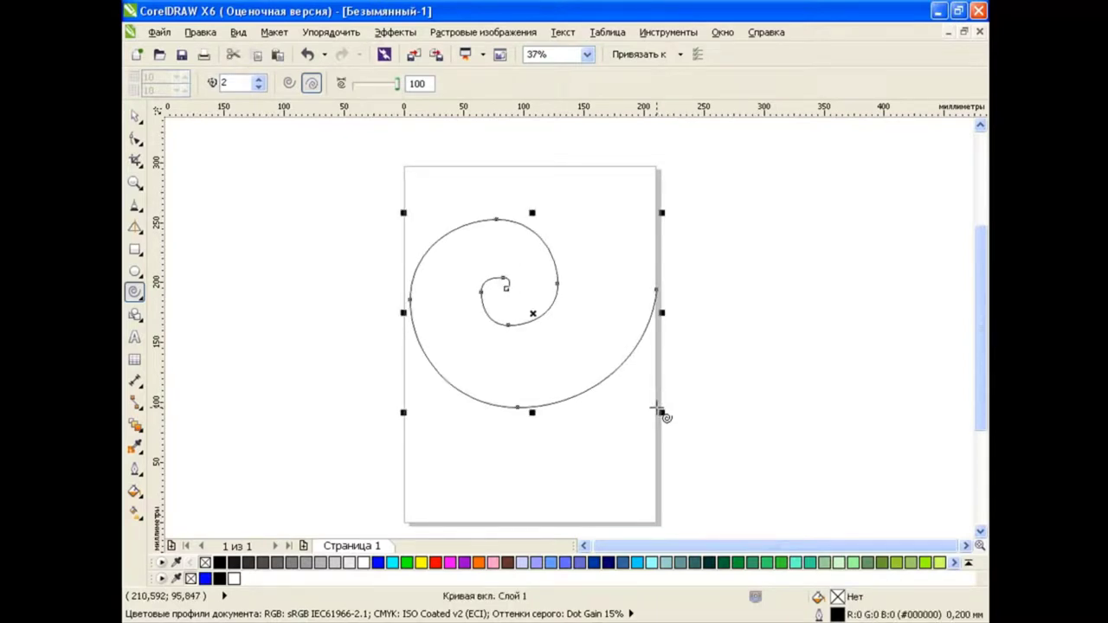
key(space)
click(890, 83)
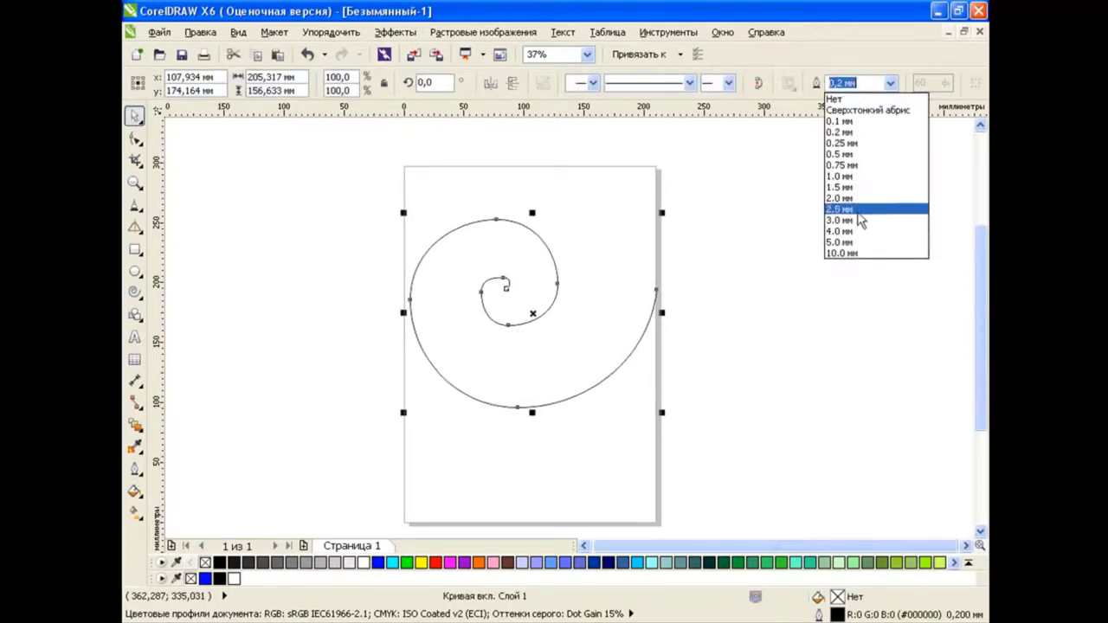
click(852, 249)
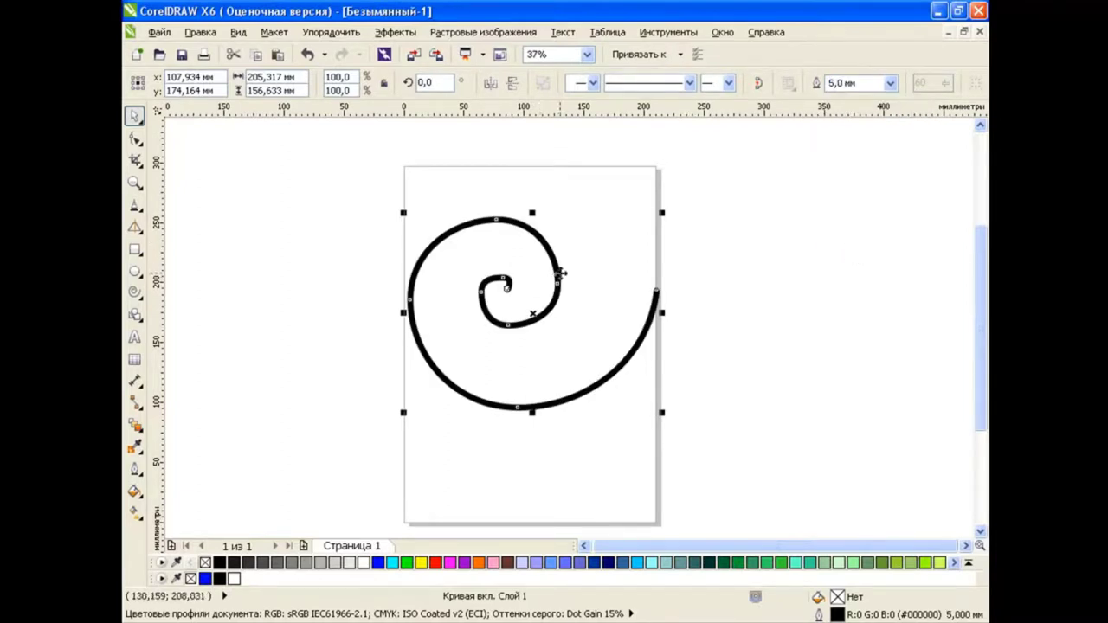
Convert the spiral's outline to an object with a thin black outline and no fill.
click(332, 32)
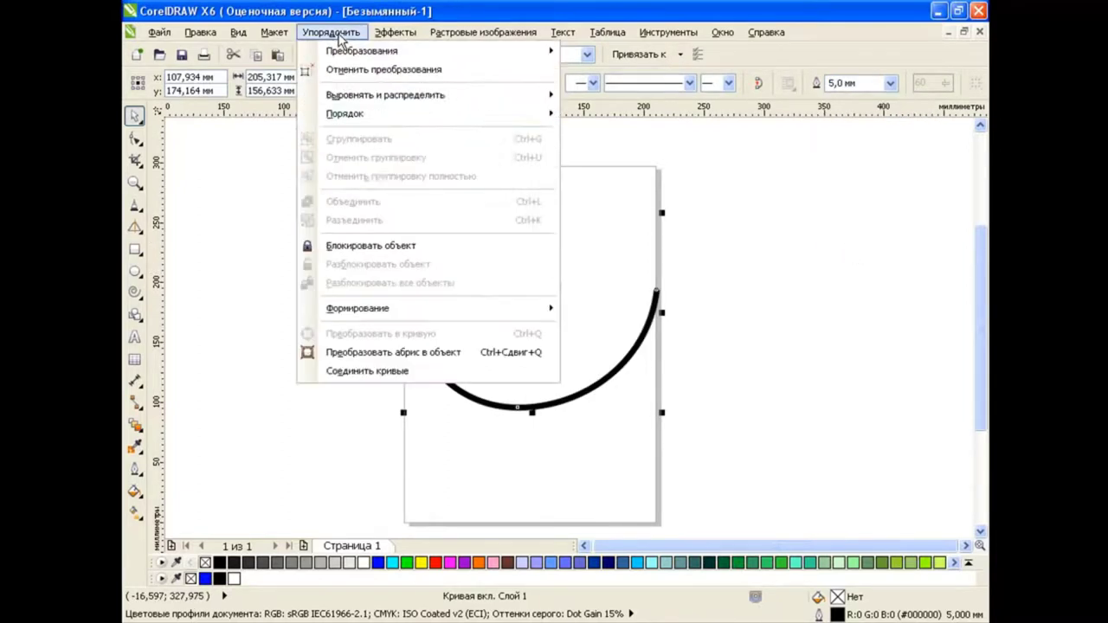
click(418, 352)
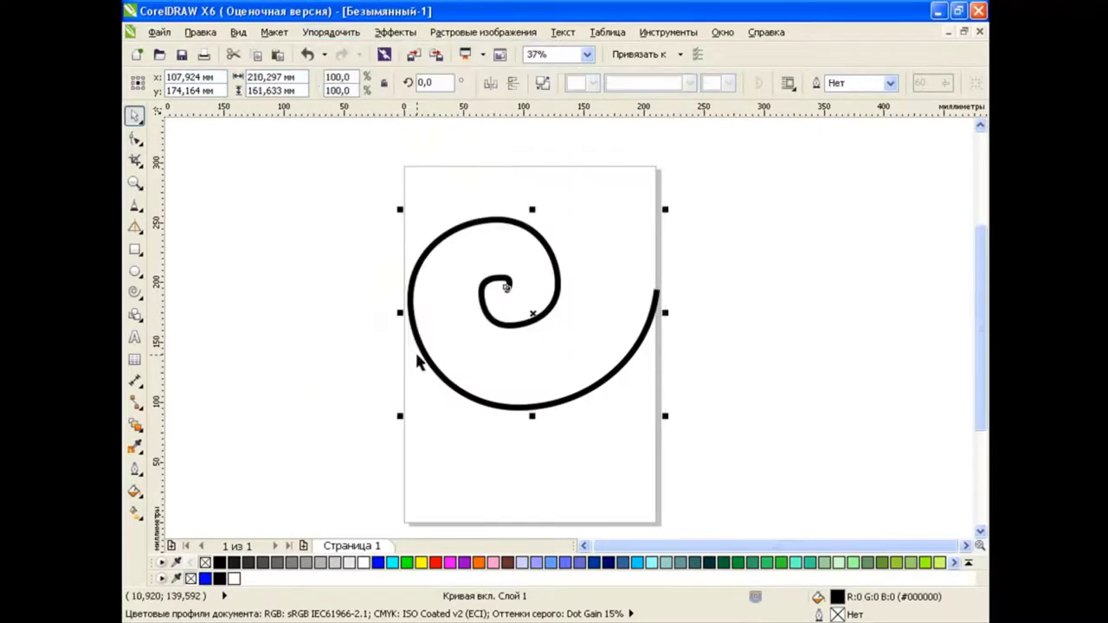
right_click(219, 562)
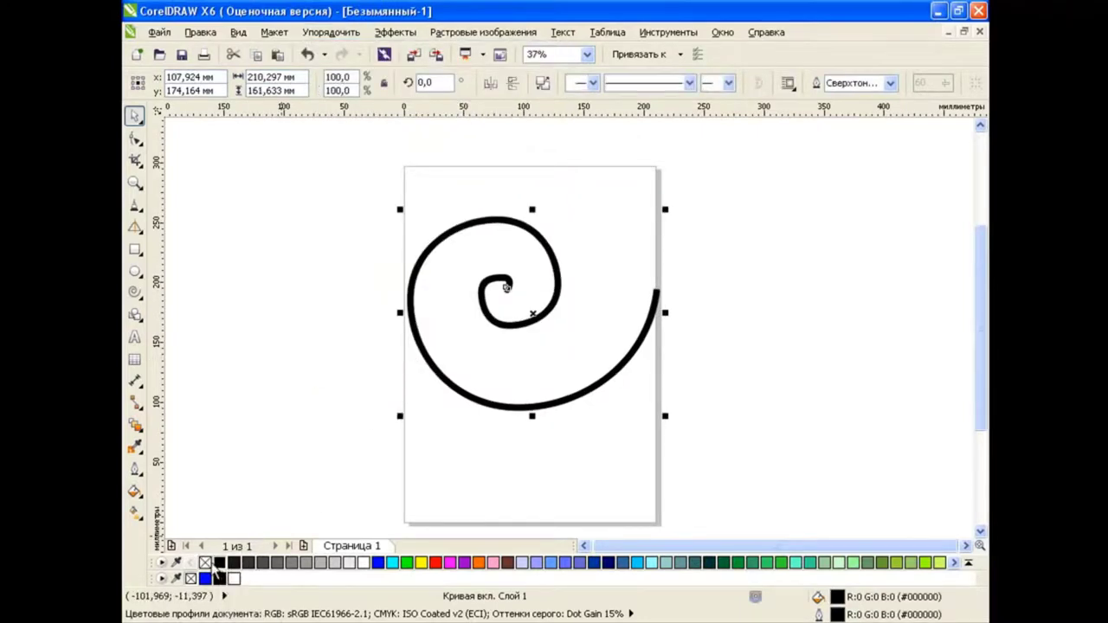
click(205, 562)
click(401, 381)
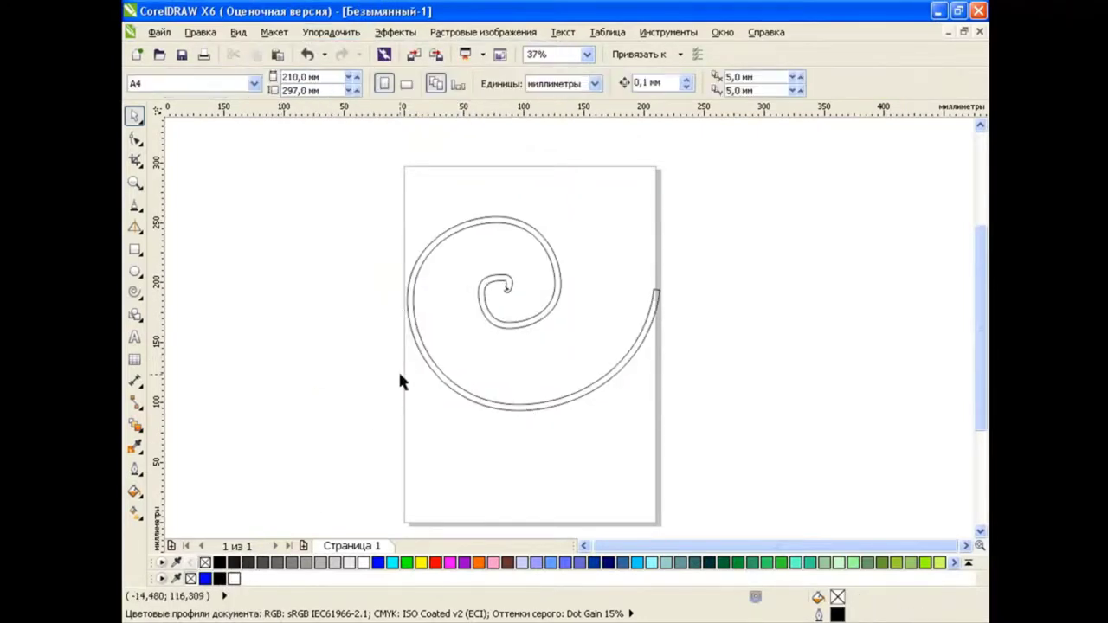
click(554, 301)
Draw a flattened ellipse over the spiral's inner end and convert it to curves.
click(134, 138)
scroll(511, 338, up, 2)
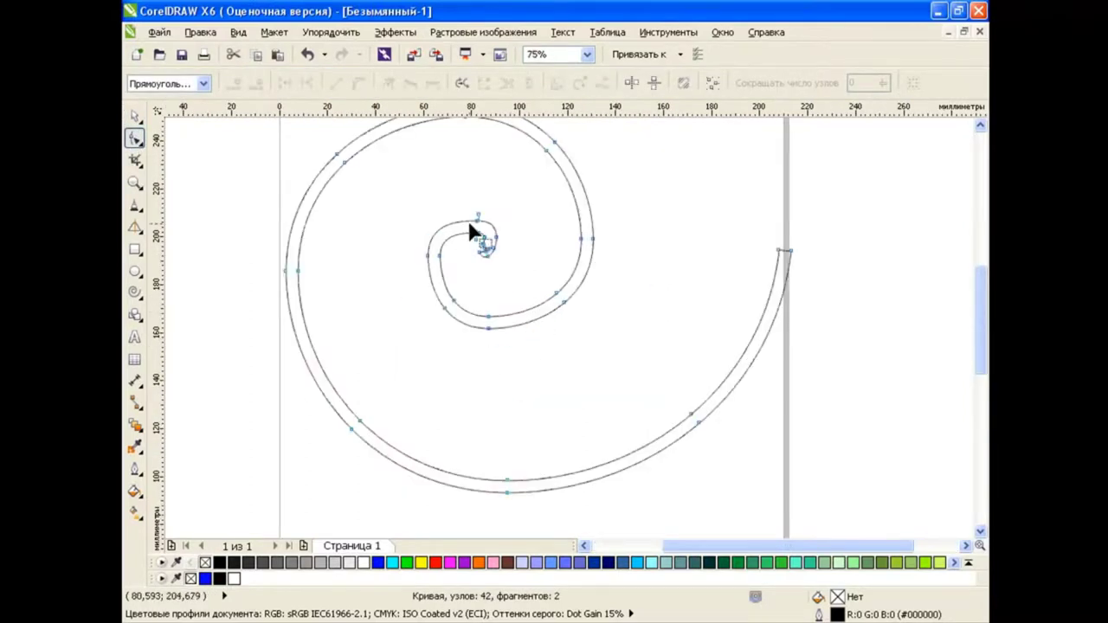
scroll(470, 230, up, 2)
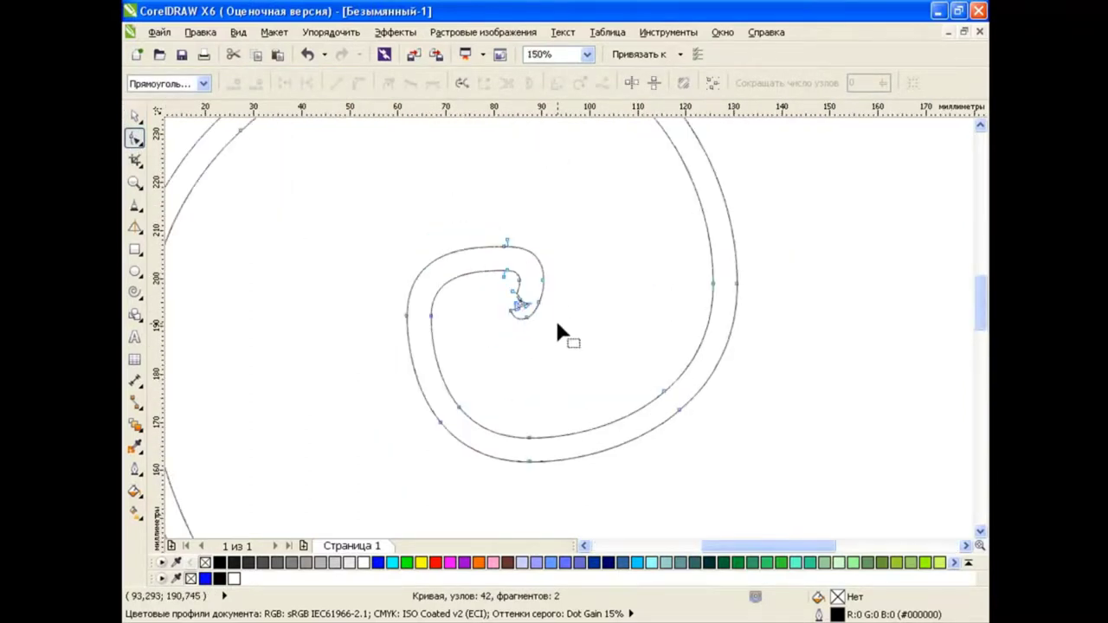
click(135, 117)
click(134, 271)
drag(399, 224, 550, 341)
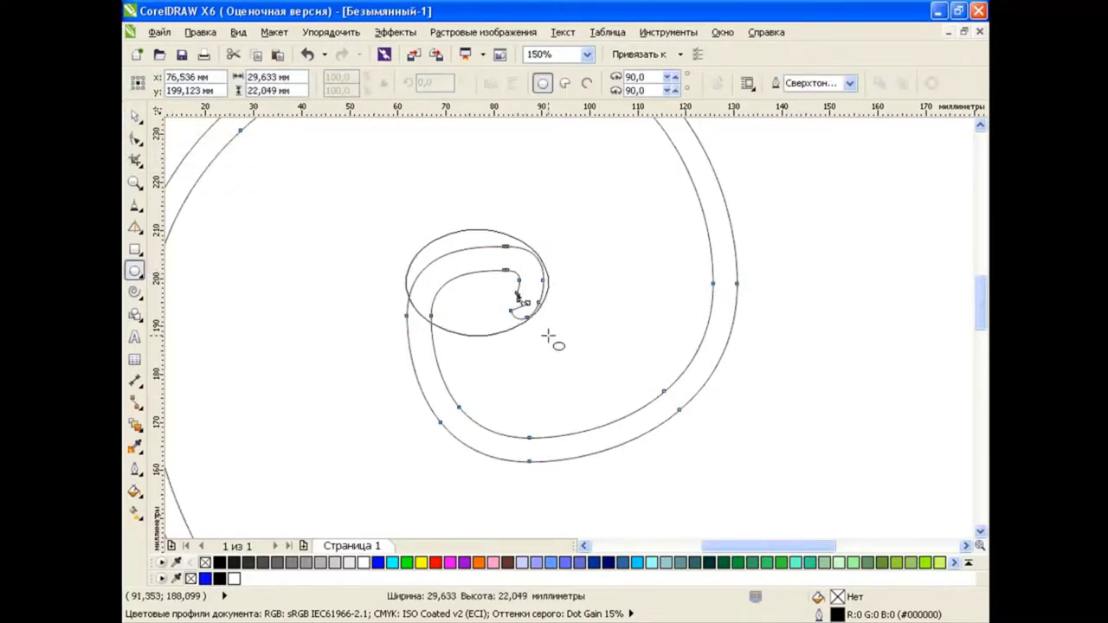
drag(475, 223, 474, 243)
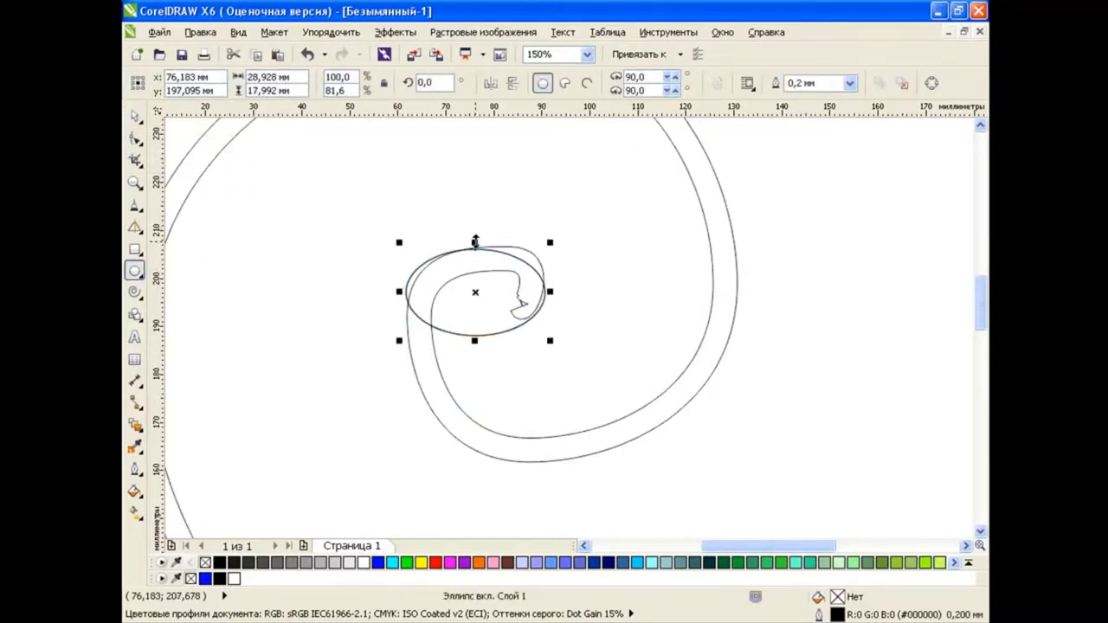
key(ctrl+q)
Reshape the oval's right, top and bottom nodes into a curled tip.
key(F10)
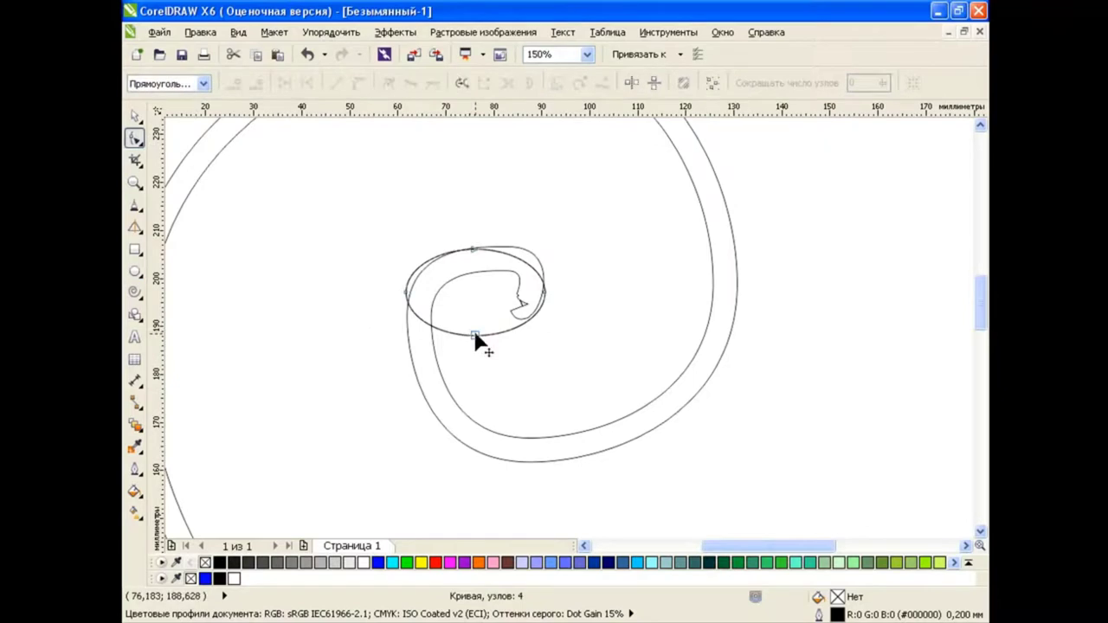
drag(464, 248, 401, 338)
shift+click(546, 301)
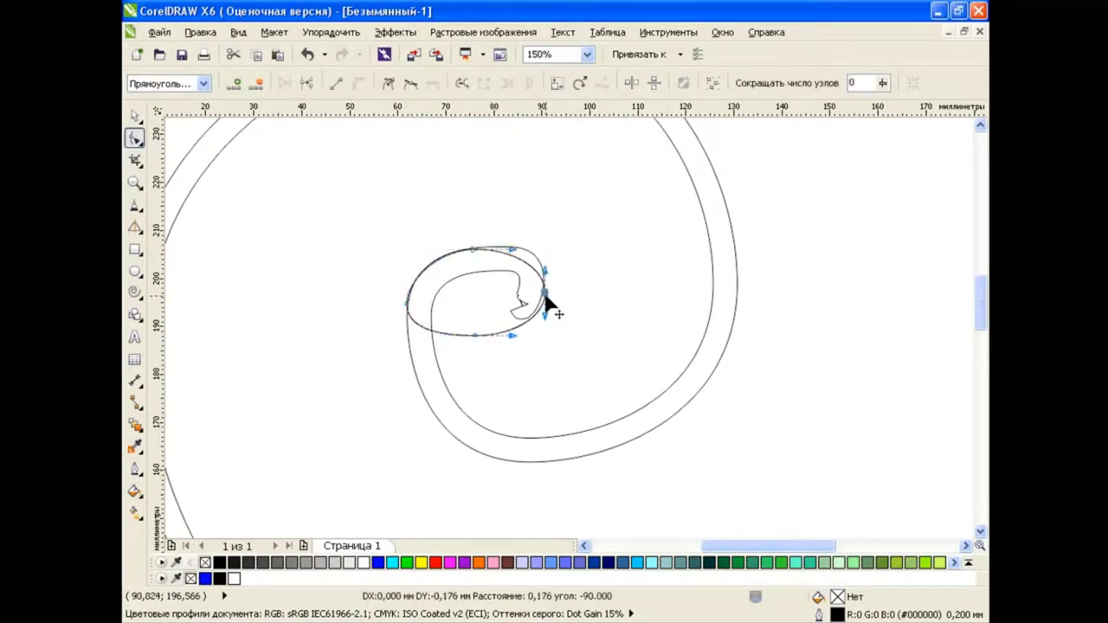
drag(546, 303, 557, 302)
drag(476, 252, 520, 247)
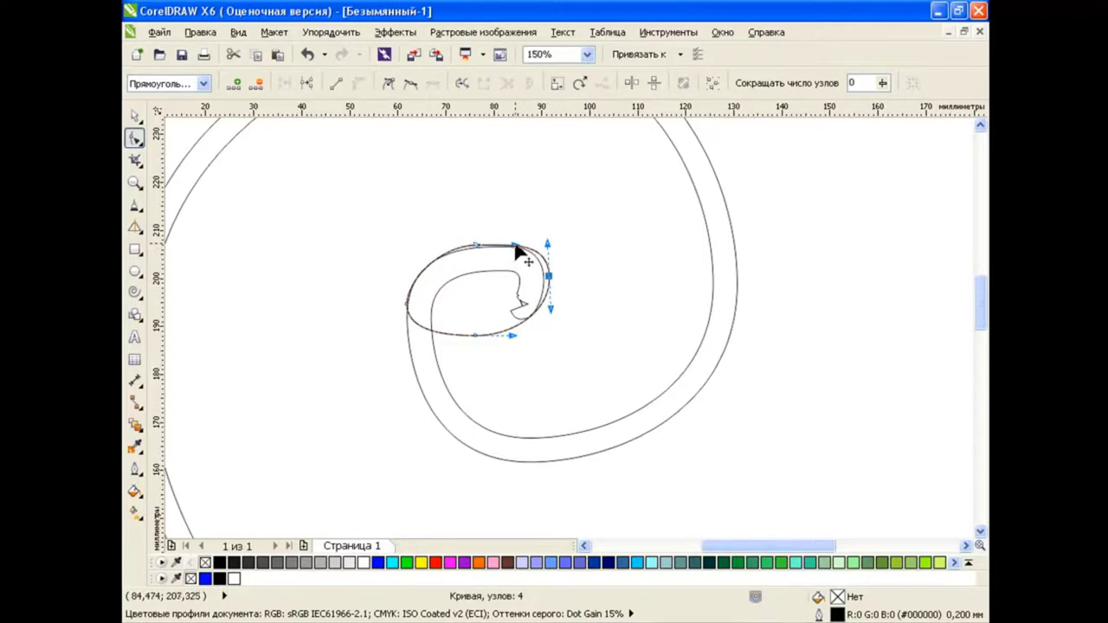
click(474, 335)
drag(482, 338, 516, 350)
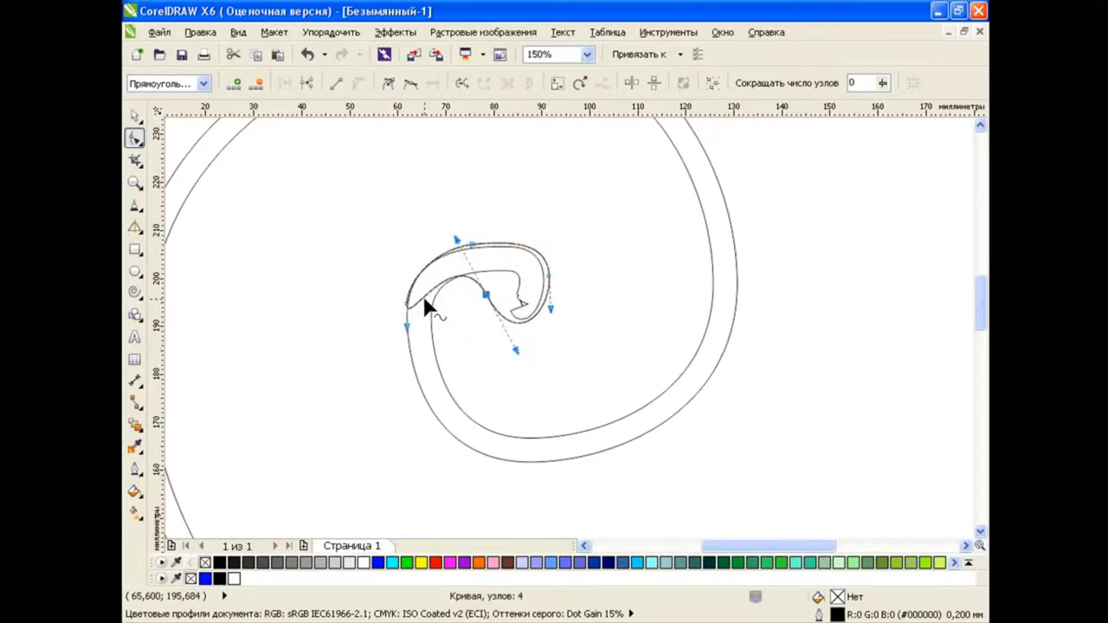
Refine the tip's inner and outer curves, adding a node on the inner curve.
drag(486, 295, 501, 295)
mouse_move(472, 244)
mouse_down()
mouse_move(487, 248)
mouse_move(491, 235)
mouse_move(494, 248)
mouse_up()
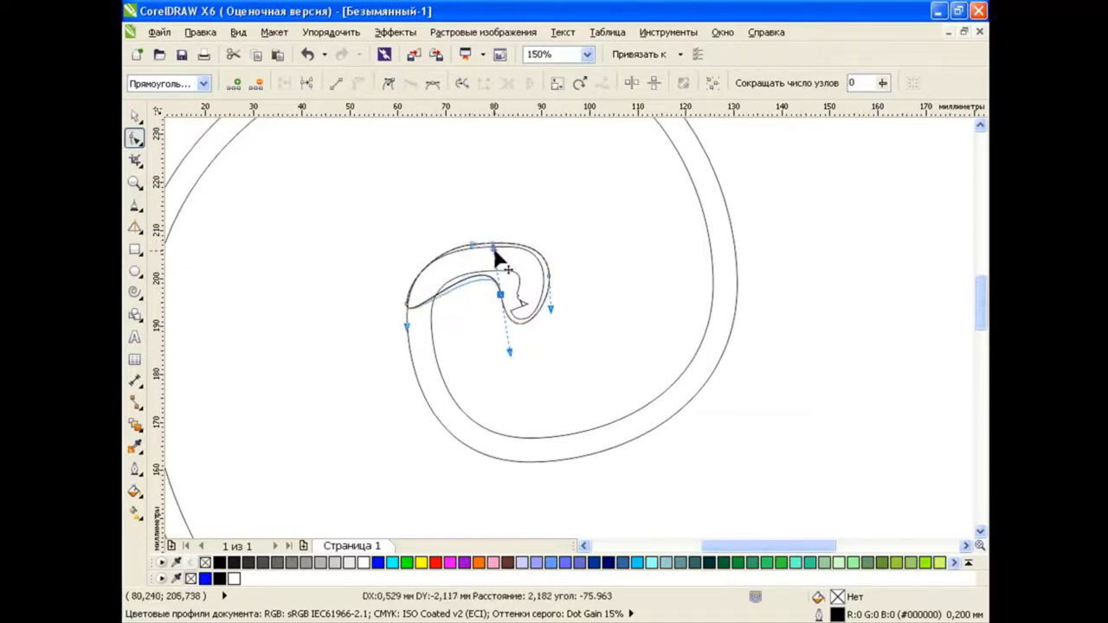
double_click(432, 305)
drag(454, 296, 452, 301)
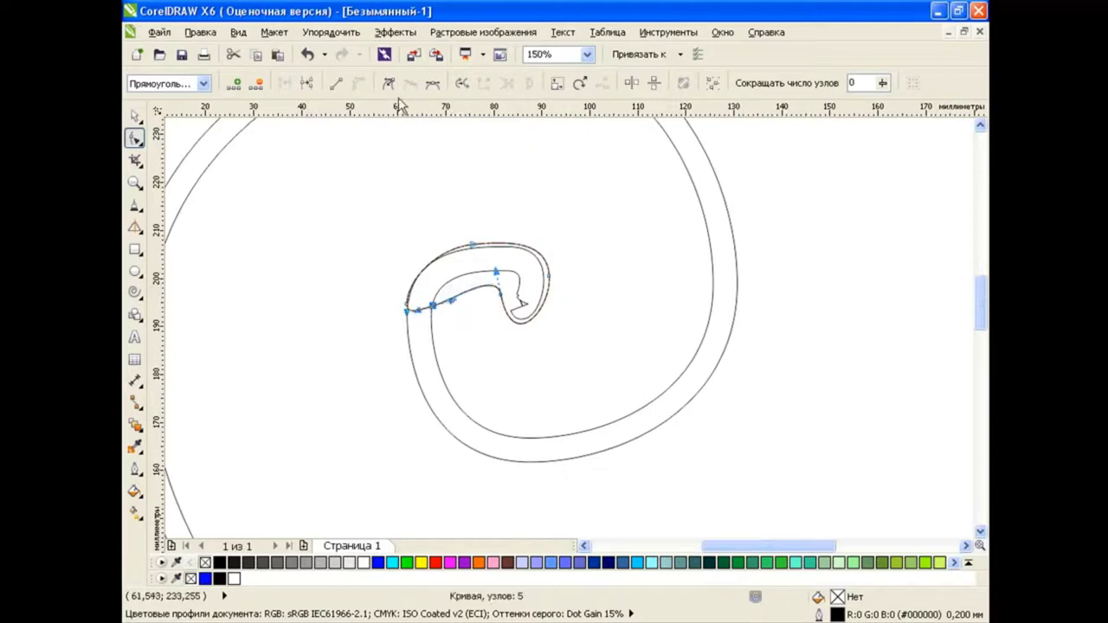
click(558, 287)
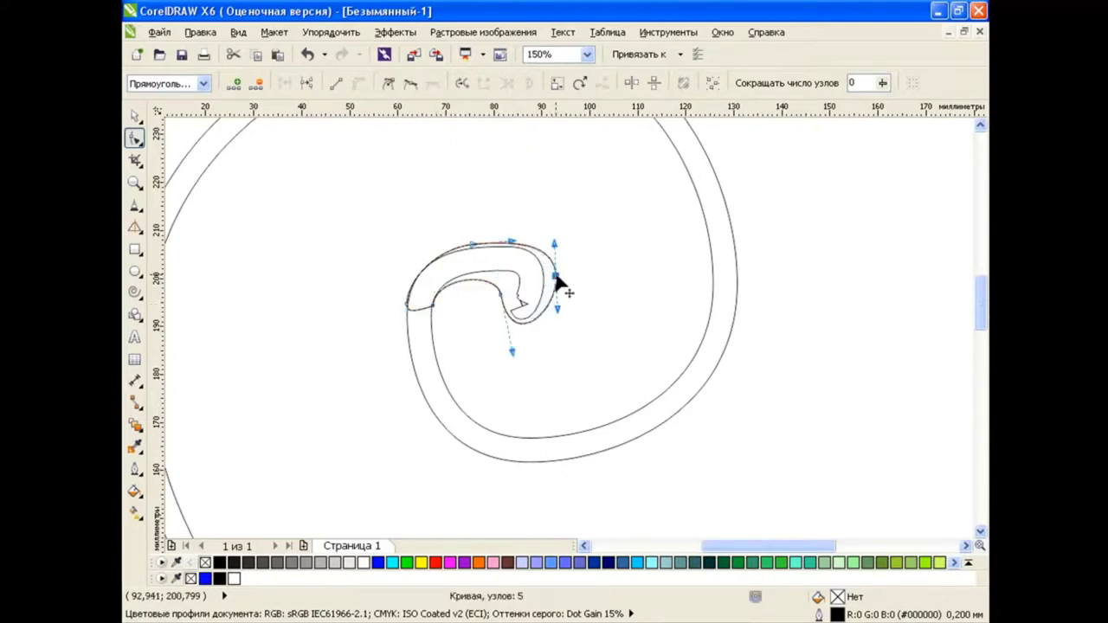
drag(514, 247, 514, 241)
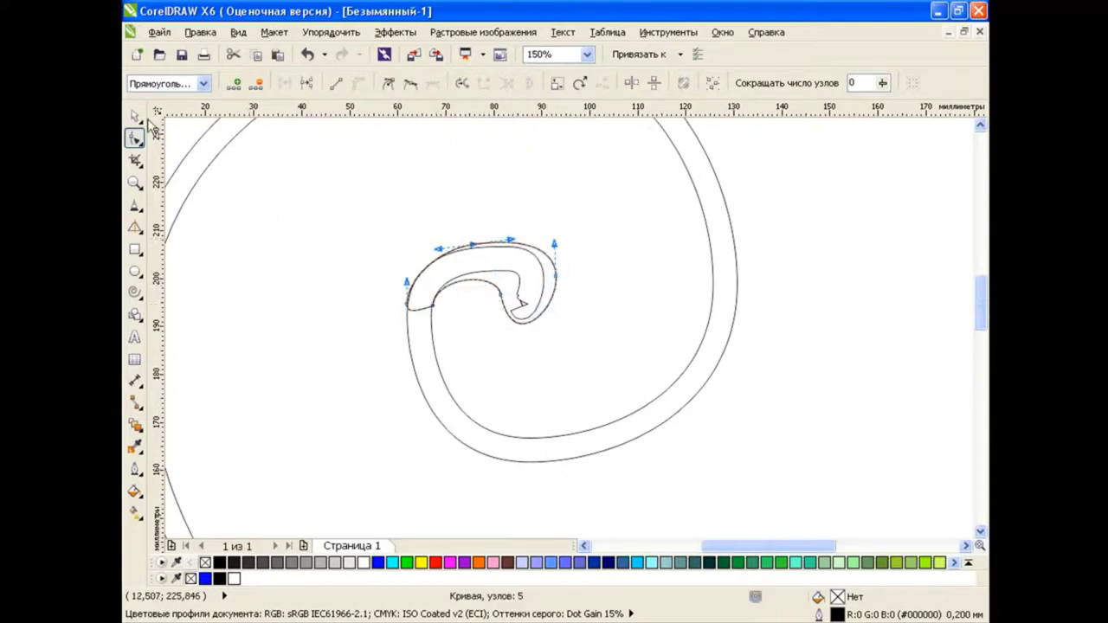
Weld the curled tip and the spiral band into one curve.
click(135, 115)
shift+click(424, 381)
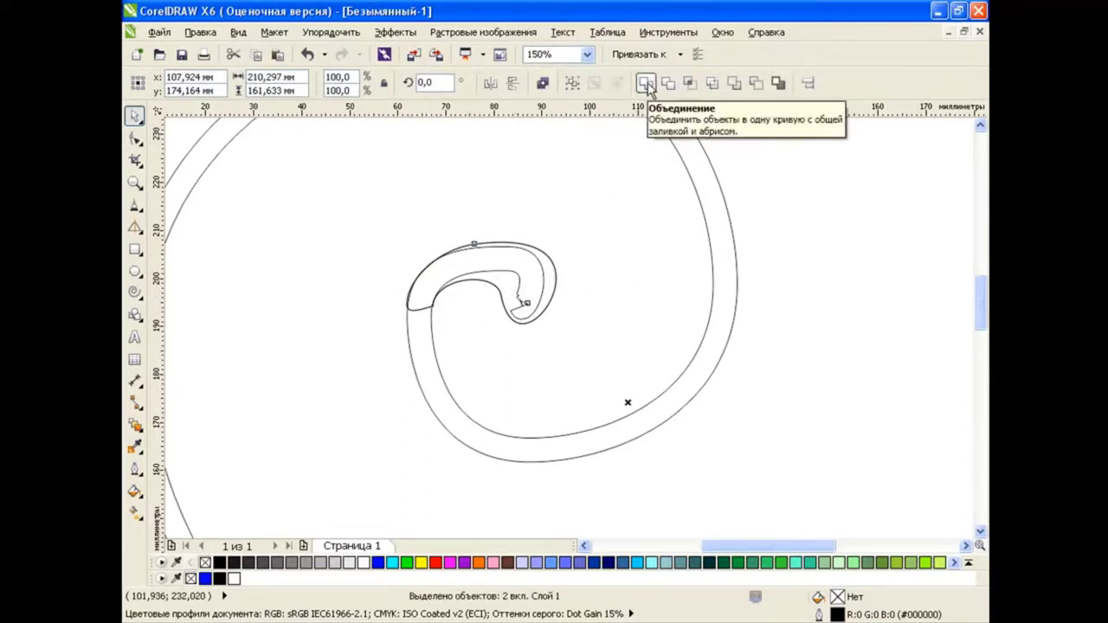
click(645, 83)
Delete the extra nodes at the inner junction and smooth the curves there.
scroll(549, 347, down, 1)
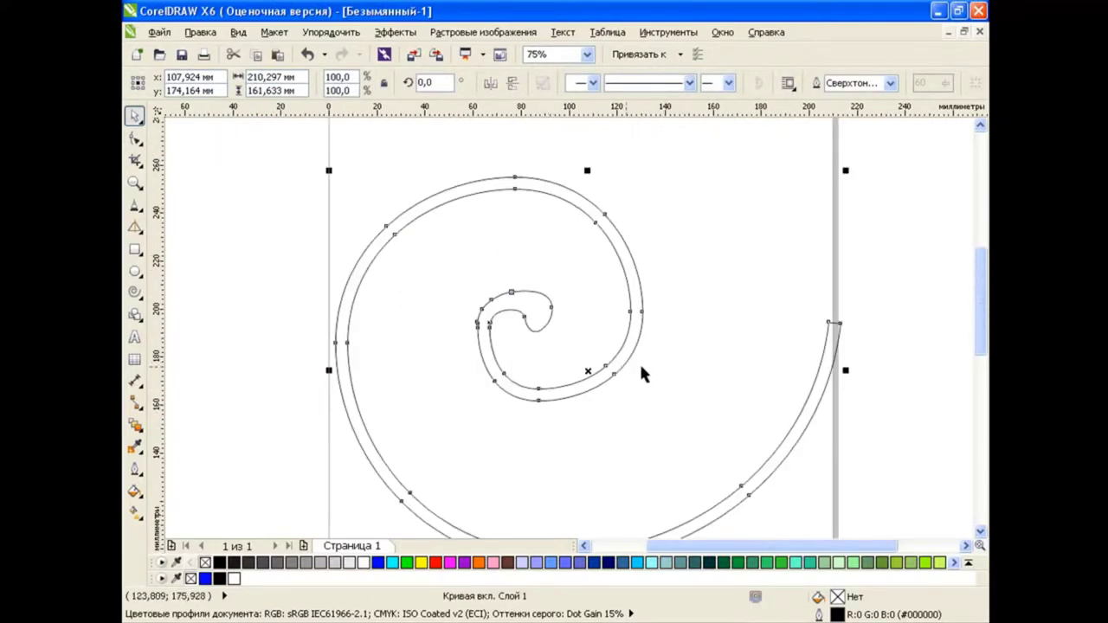
click(828, 289)
click(512, 297)
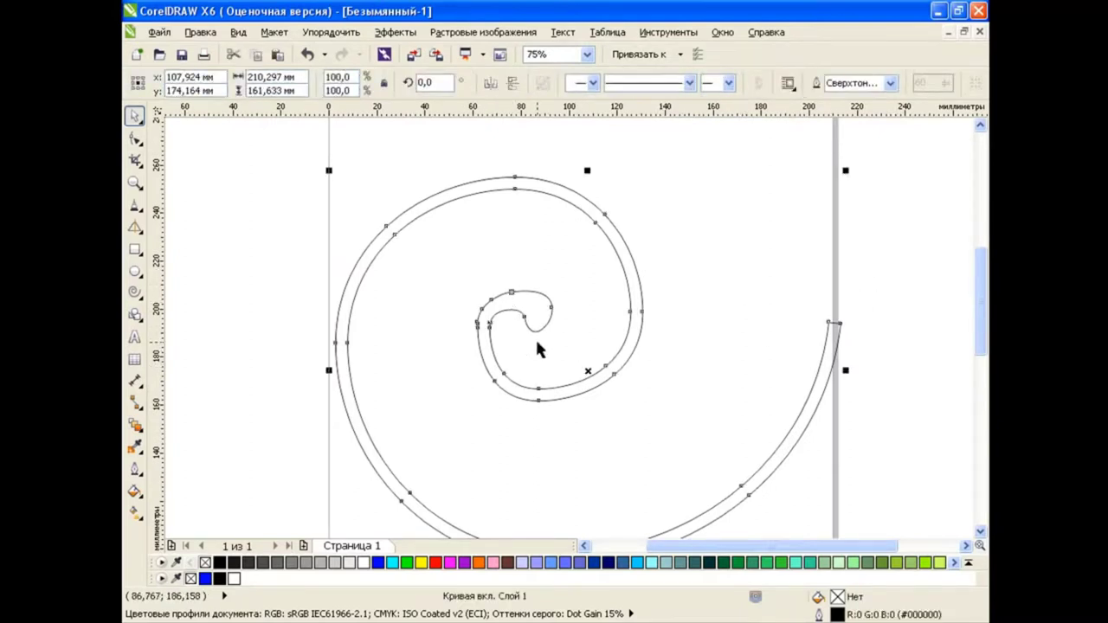
click(134, 138)
scroll(488, 335, up, 1)
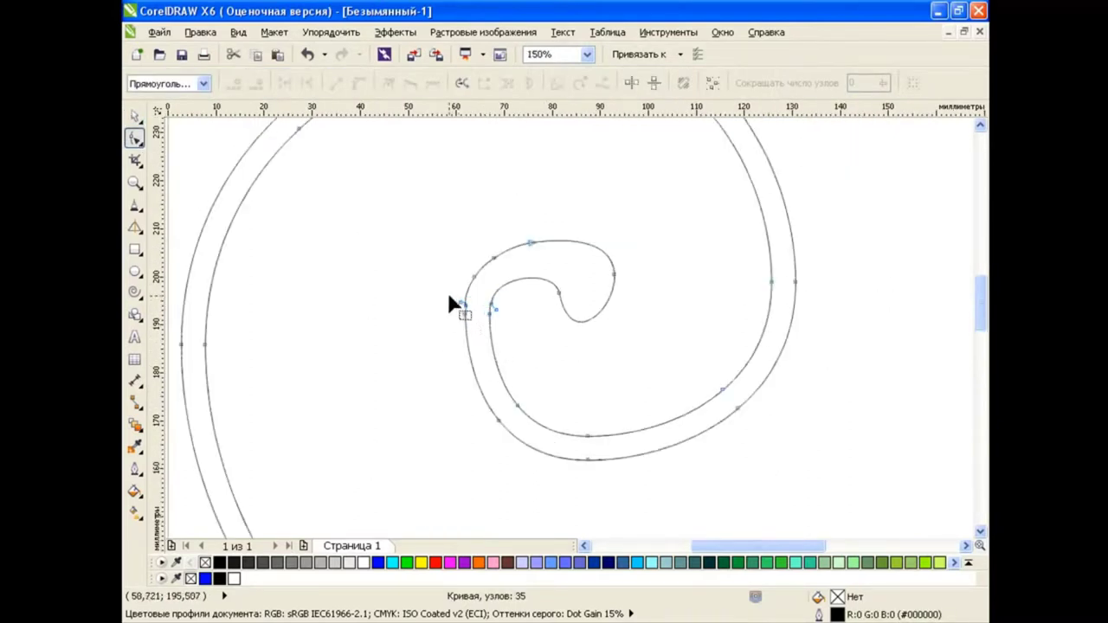
drag(509, 327, 509, 329)
key(Delete)
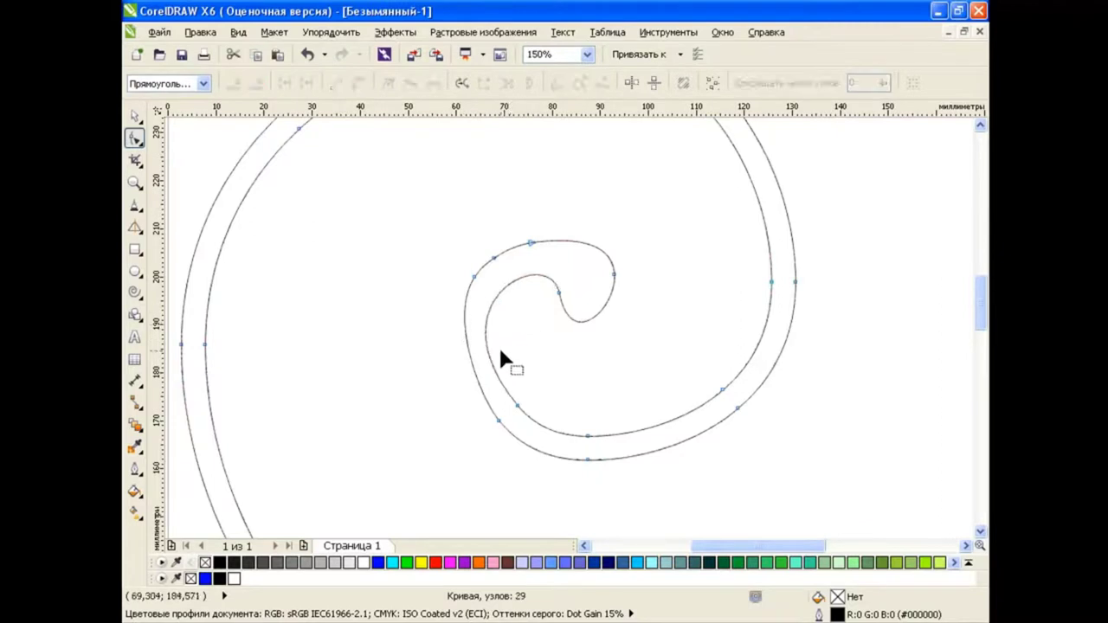
drag(427, 297, 447, 303)
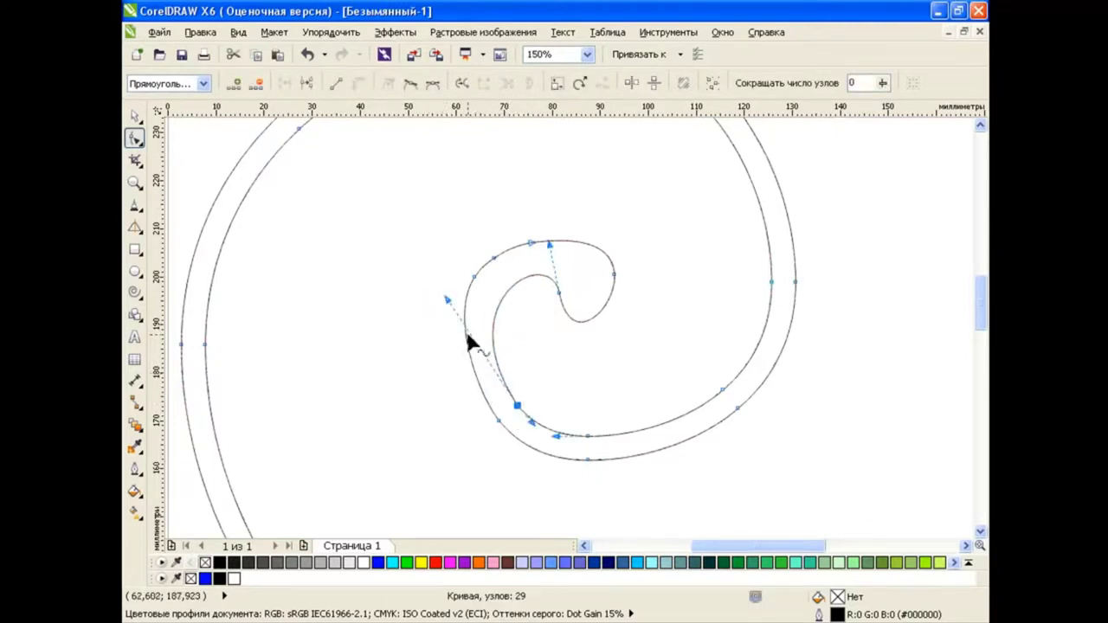
drag(470, 390, 470, 401)
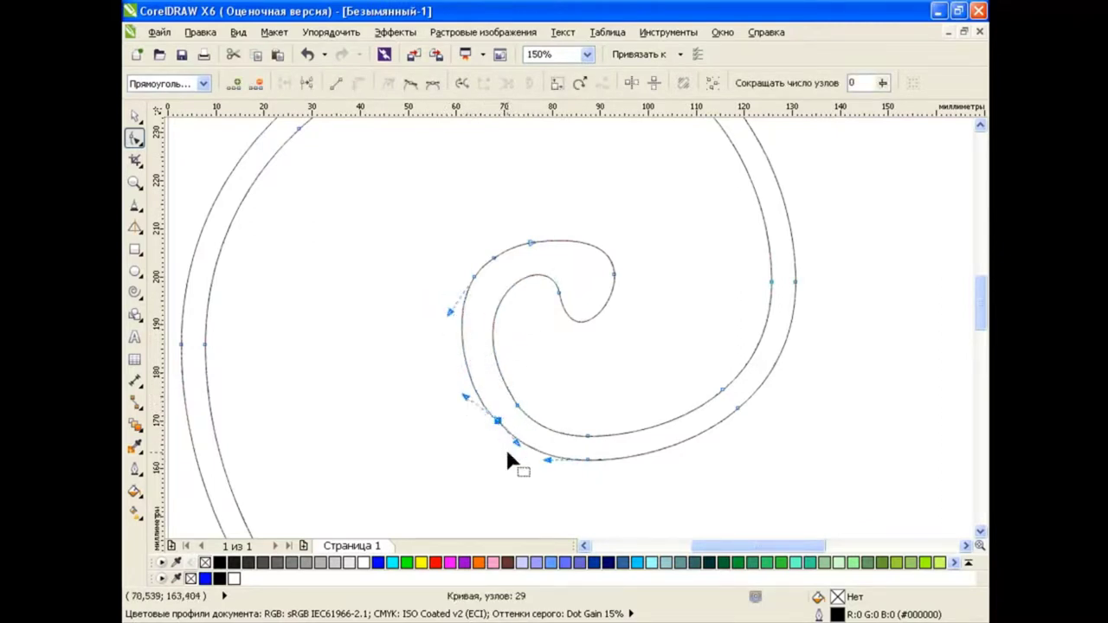
click(411, 87)
Shorten the outer tail: move its end node, delete a middle node, pull the end toward the coil.
key(space)
scroll(549, 336, down, 1)
scroll(548, 336, down, 1)
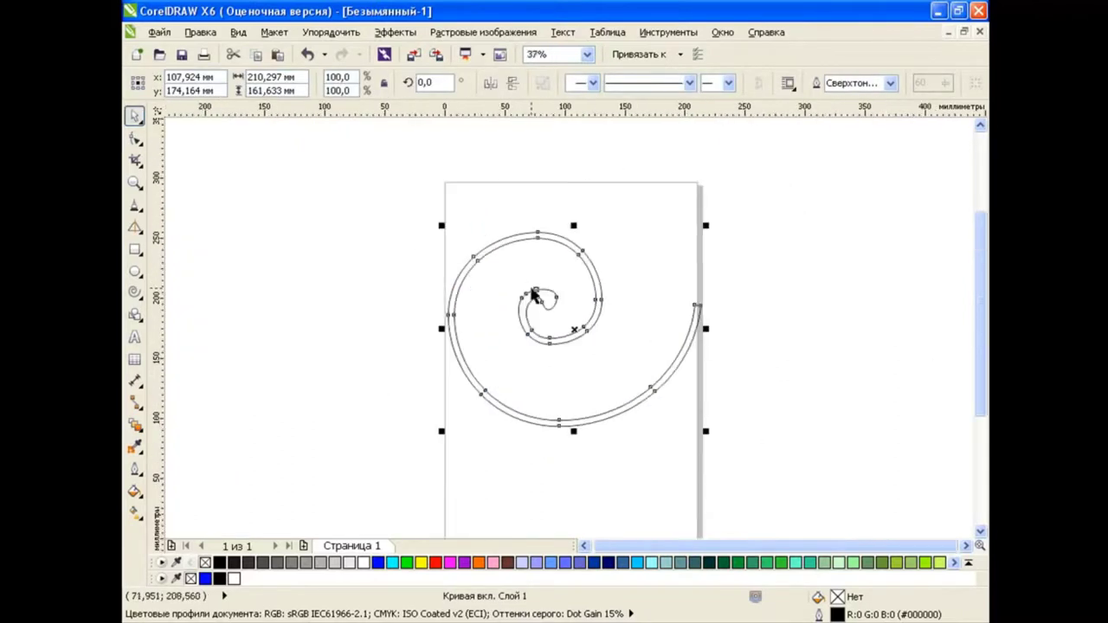
click(740, 362)
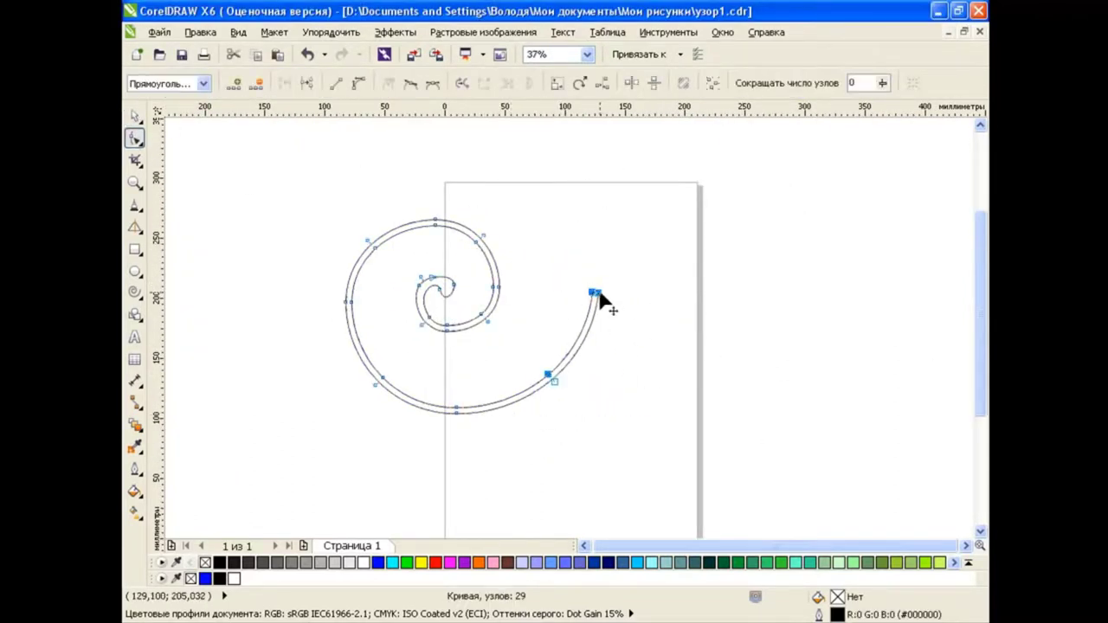
mouse_move(596, 293)
mouse_down()
mouse_move(669, 319)
mouse_move(628, 296)
mouse_up()
click(574, 378)
key(Delete)
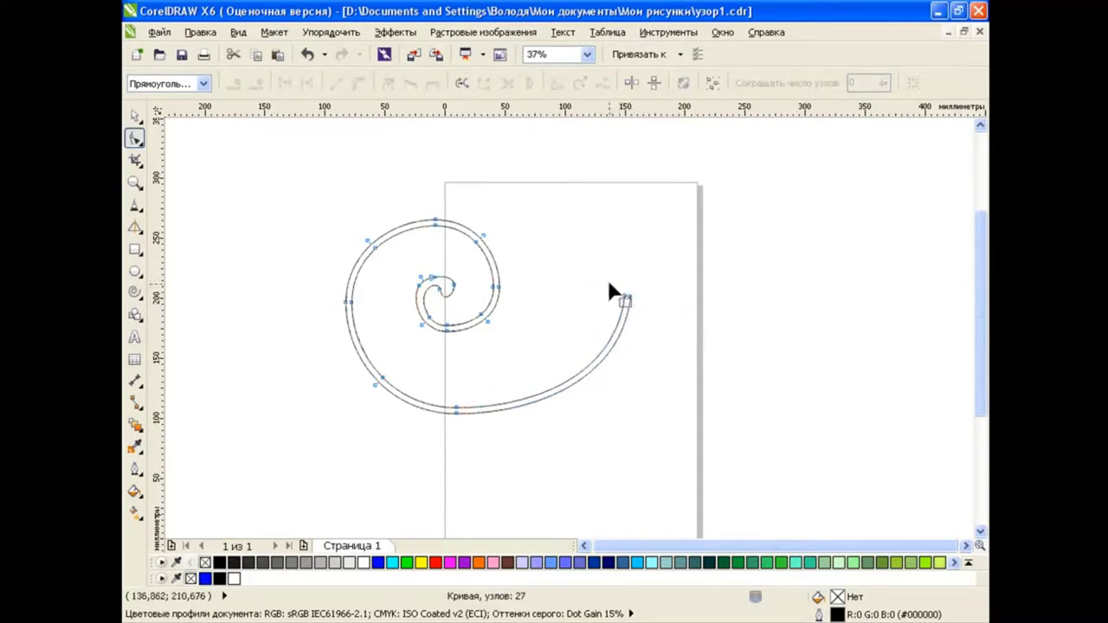
click(627, 296)
drag(627, 296, 627, 288)
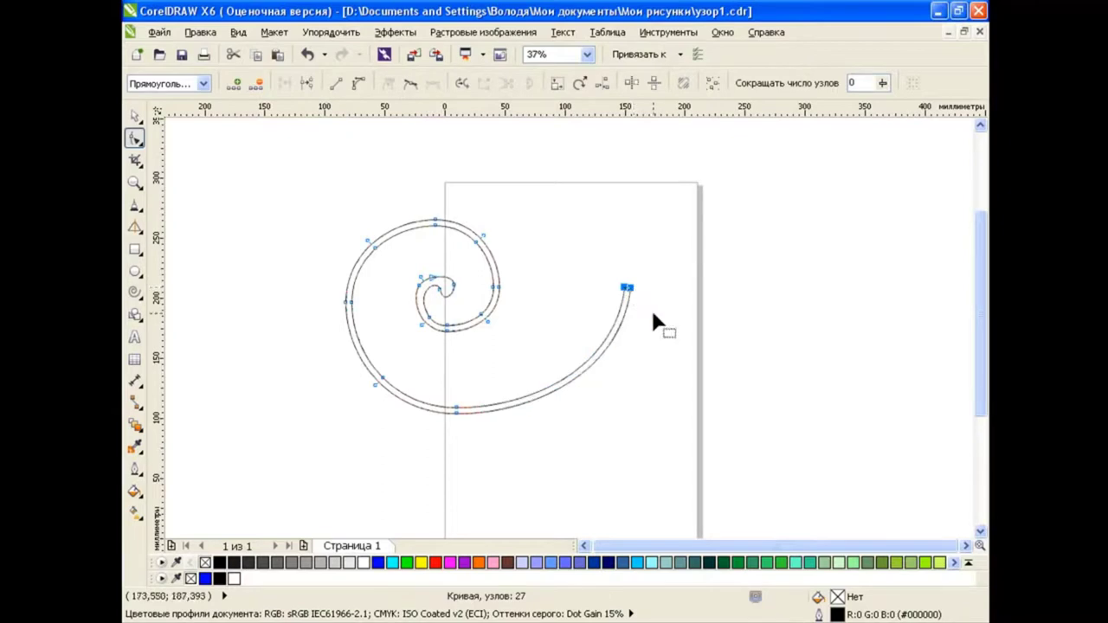
drag(573, 367, 576, 379)
click(626, 288)
drag(627, 287, 597, 297)
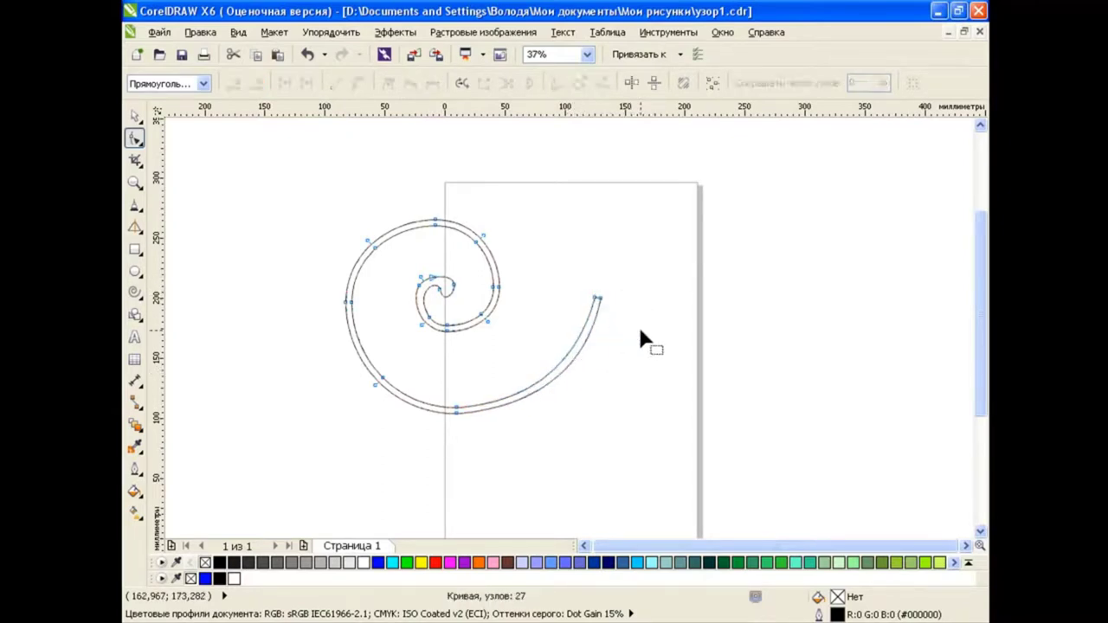
Copy the spiral, flip it horizontally and vertically, and place it about 195 mm right.
key(space)
key(ctrl+c)
key(ctrl+v)
click(490, 82)
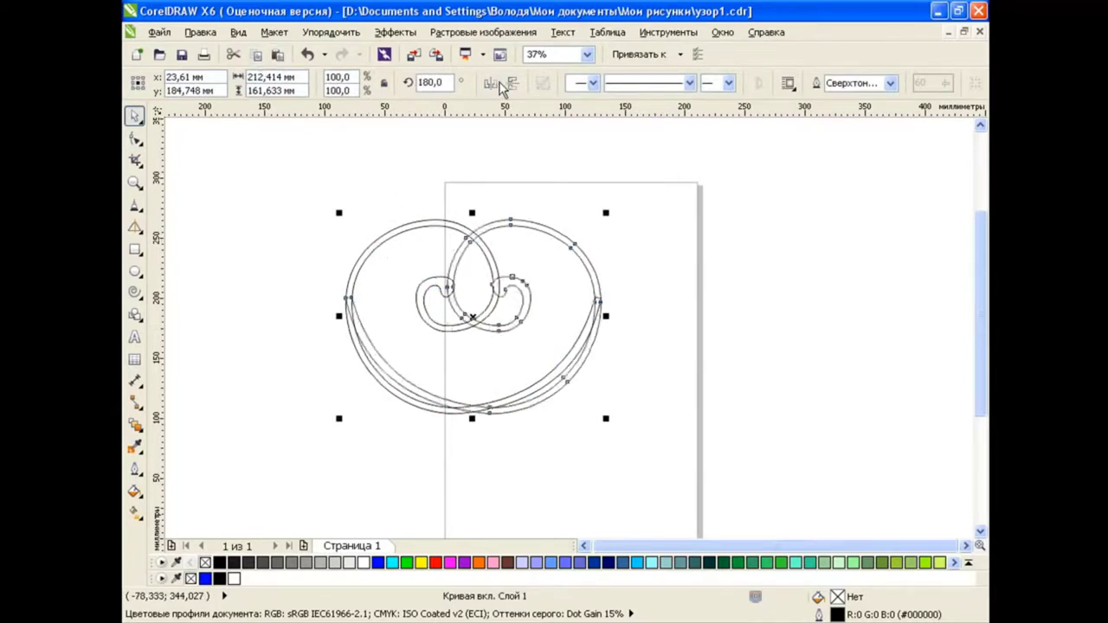
click(512, 82)
drag(474, 317, 707, 317)
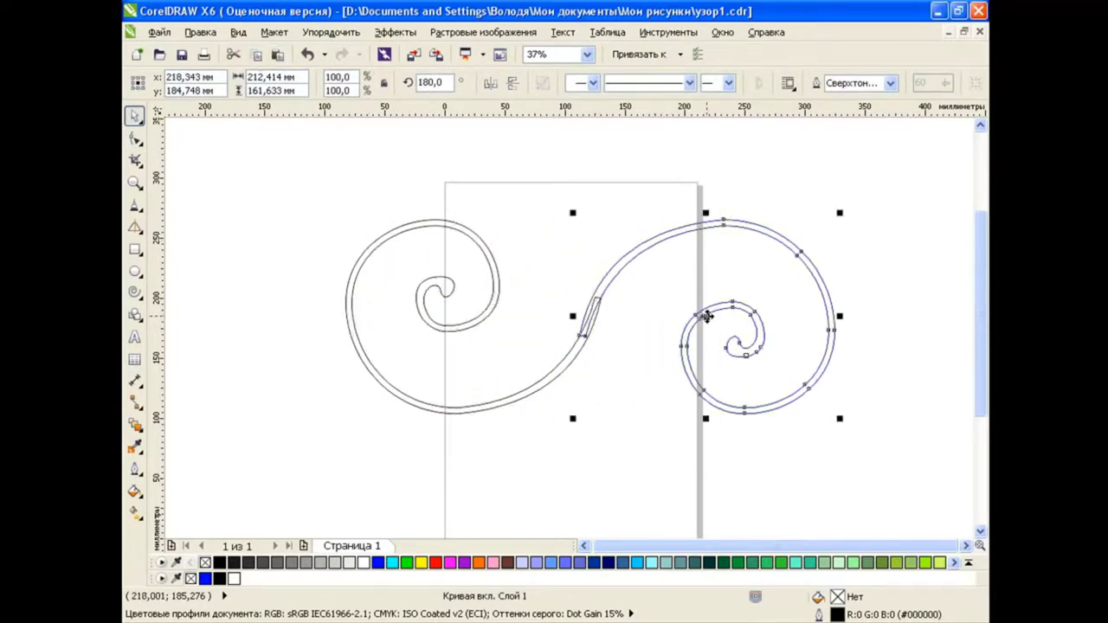
click(599, 436)
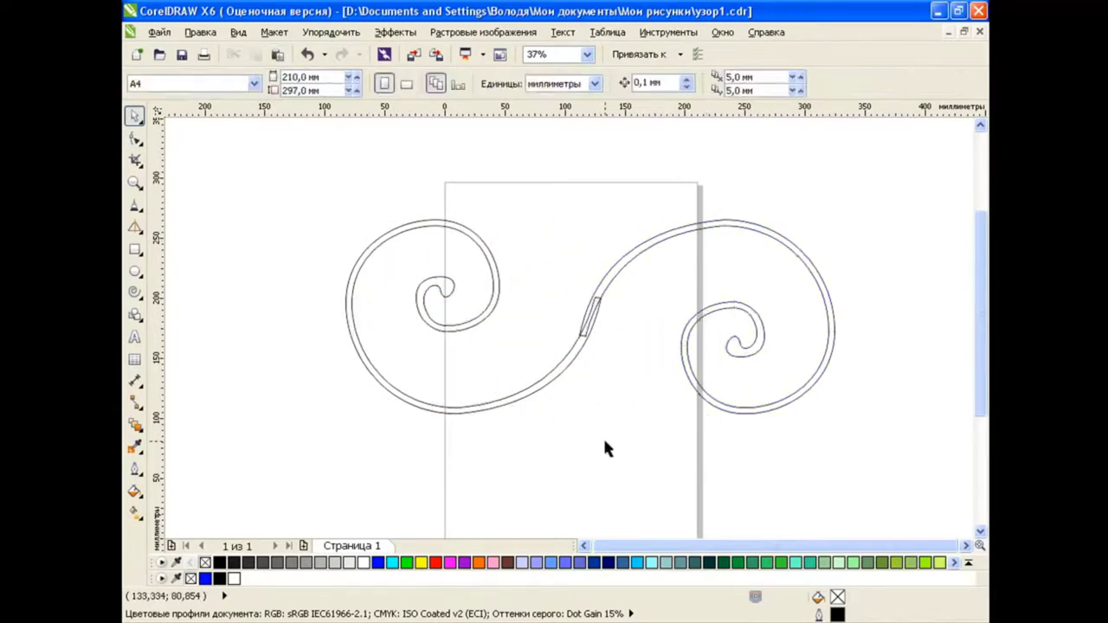
click(733, 341)
drag(705, 316, 708, 317)
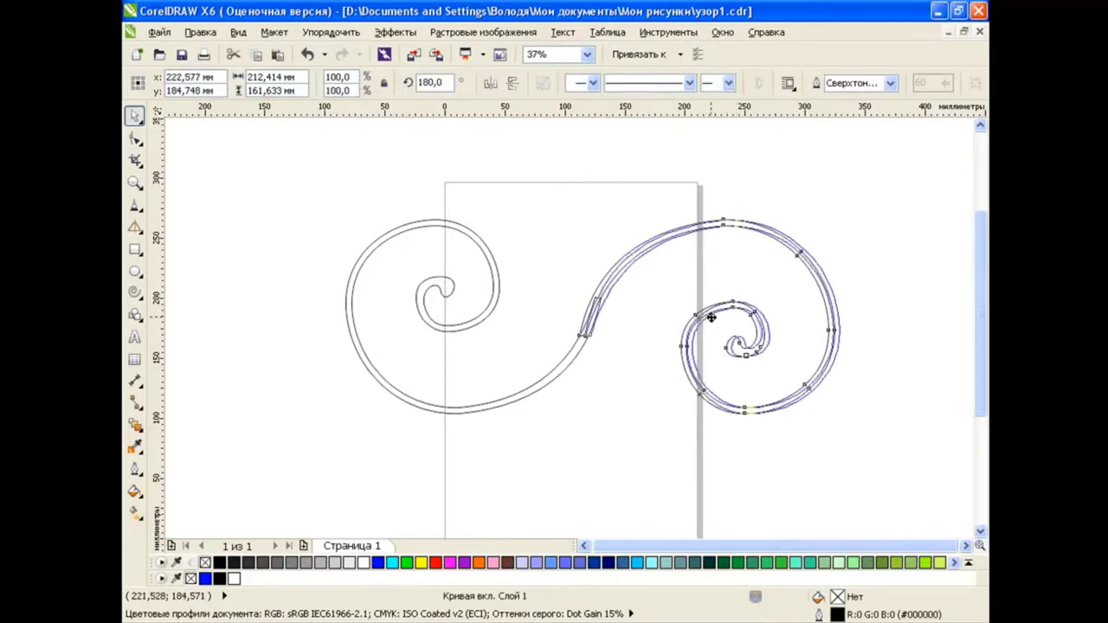
Combine both spirals into one curve with Ctrl+L.
shift+click(499, 288)
key(ctrl+l)
click(601, 329)
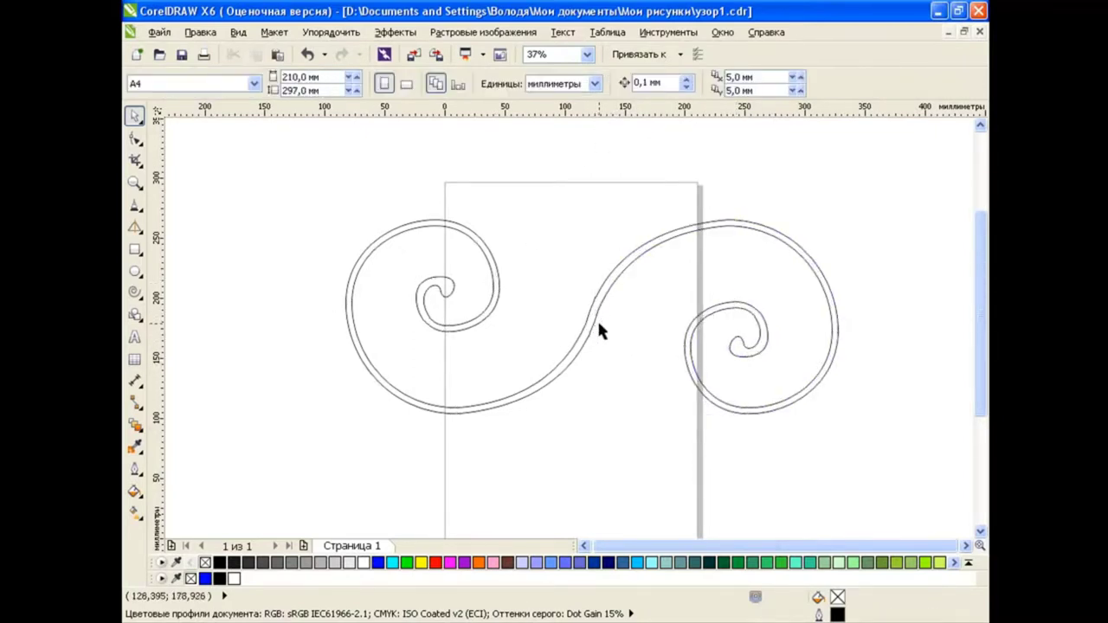
click(599, 327)
scroll(599, 327, up, 4)
click(138, 139)
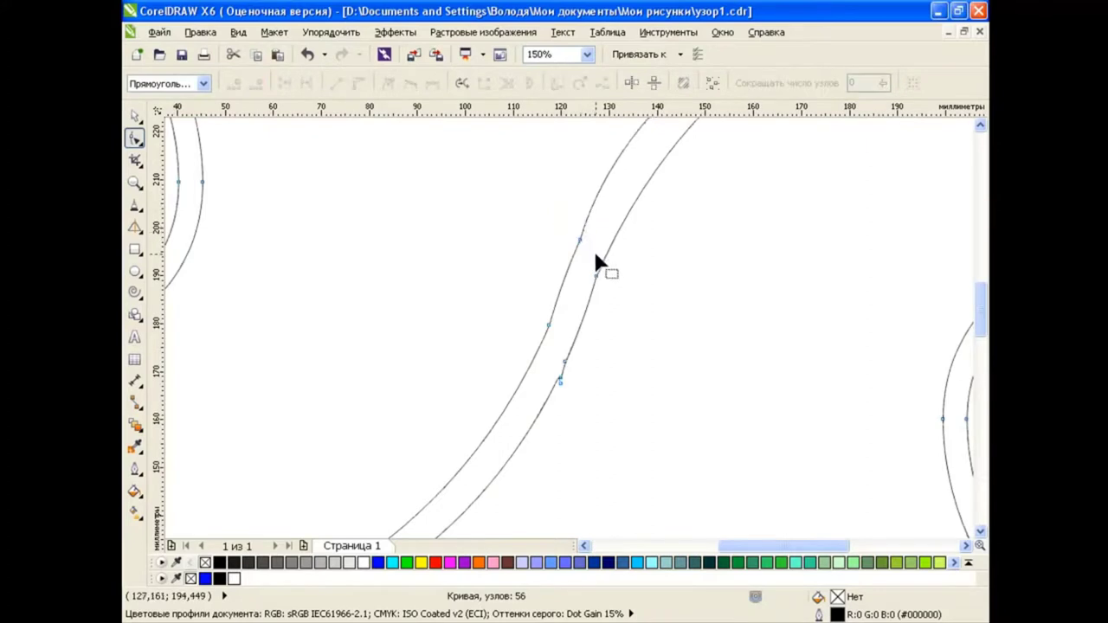
Delete the overlapping and stray nodes at the join to smooth the S-shape.
drag(589, 251, 590, 252)
key(Delete)
drag(554, 355, 593, 415)
key(Delete)
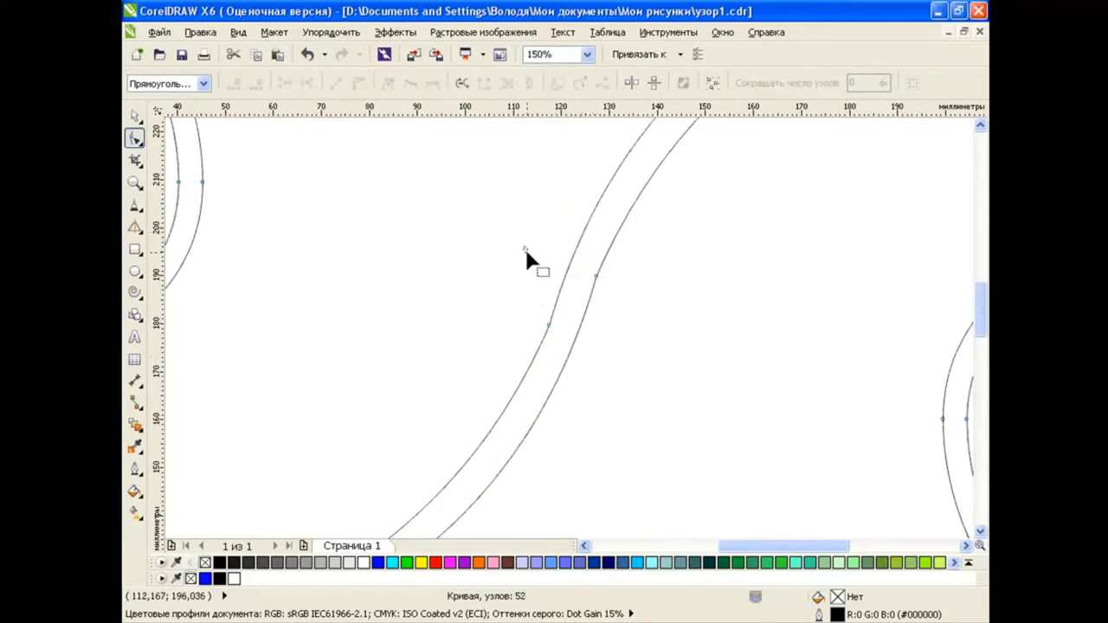
drag(525, 246, 620, 348)
key(Delete)
scroll(618, 348, down, 4)
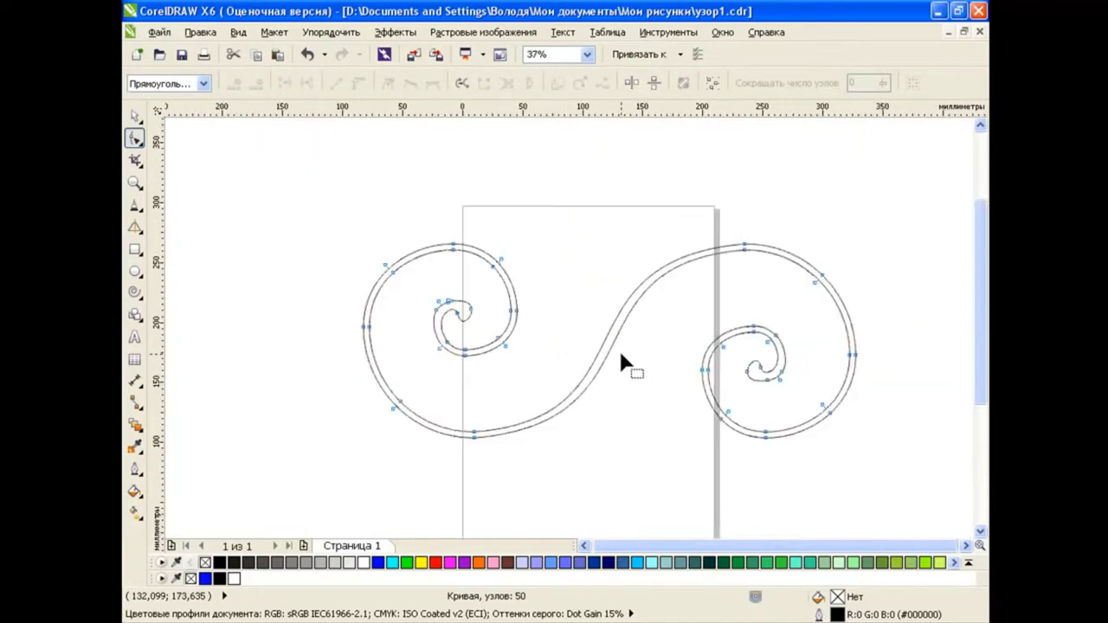
click(134, 115)
Try shrinking and moving the S-scroll, then undo both changes.
click(823, 414)
drag(859, 440, 753, 375)
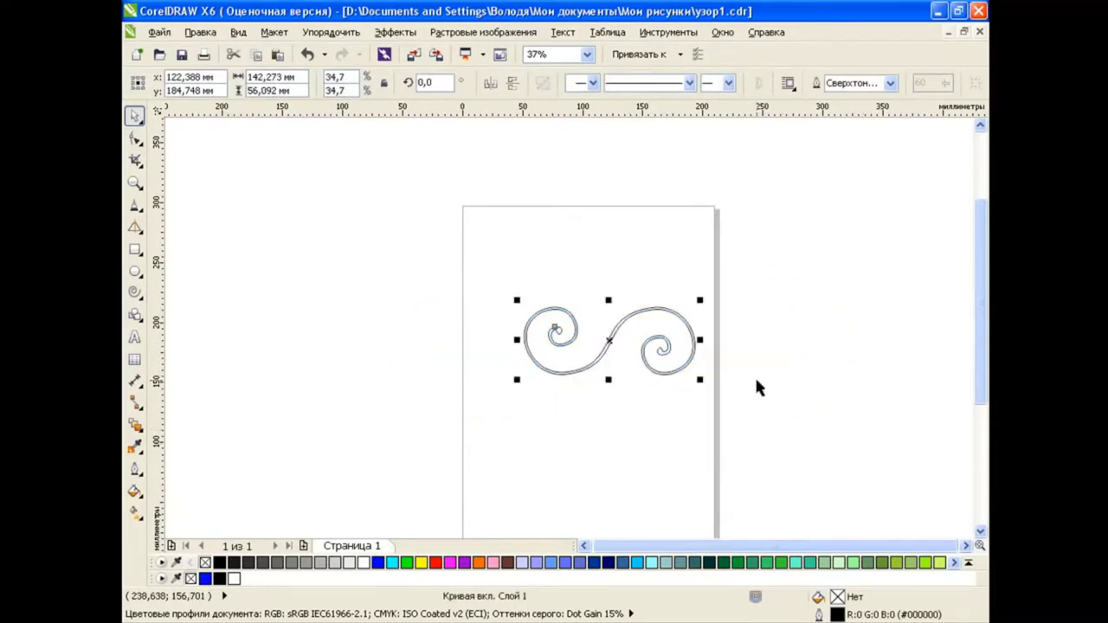
drag(608, 340, 552, 296)
click(676, 321)
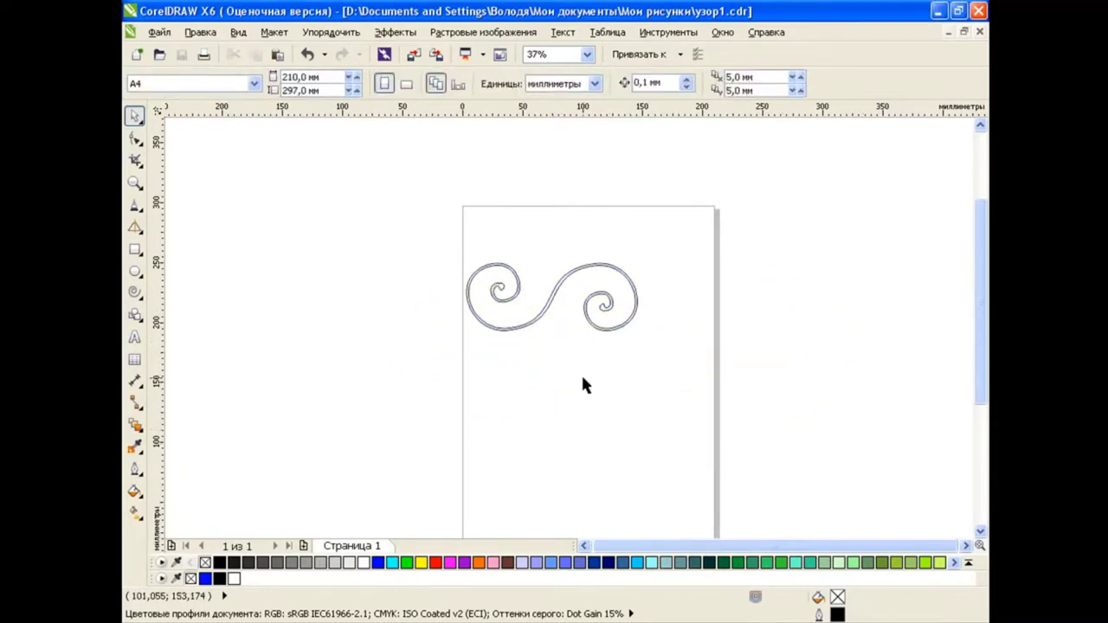
click(308, 54)
click(307, 53)
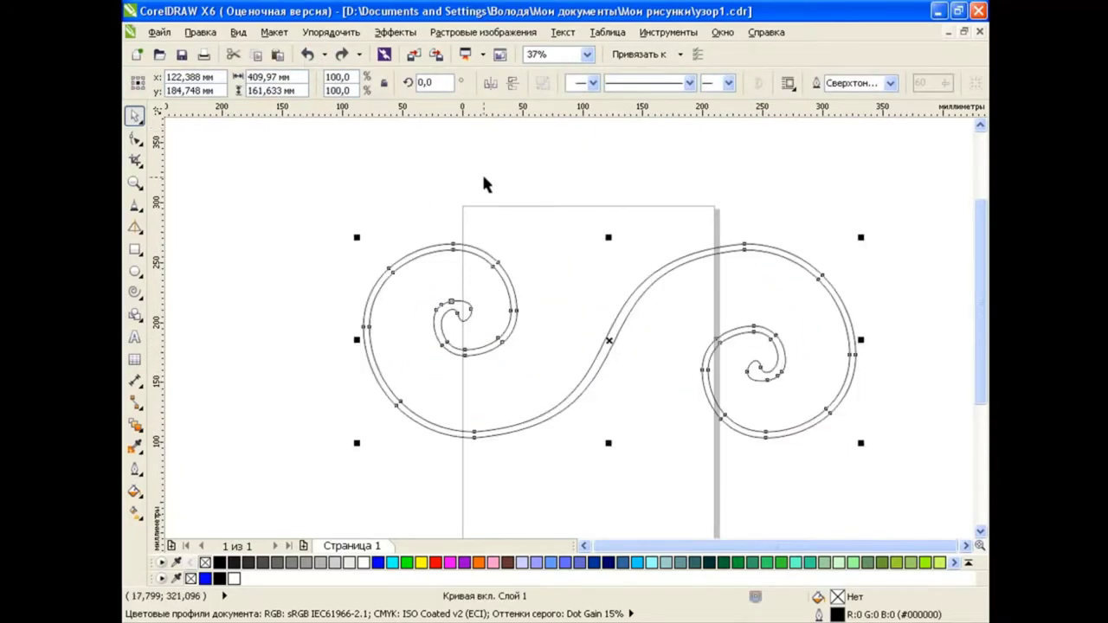
Place a spiral copy right of the scroll, turned 180°, aligned to the scroll's end.
mouse_move(560, 367)
mouse_down()
mouse_move(491, 340)
mouse_move(508, 305)
mouse_up()
scroll(504, 315, down, 2)
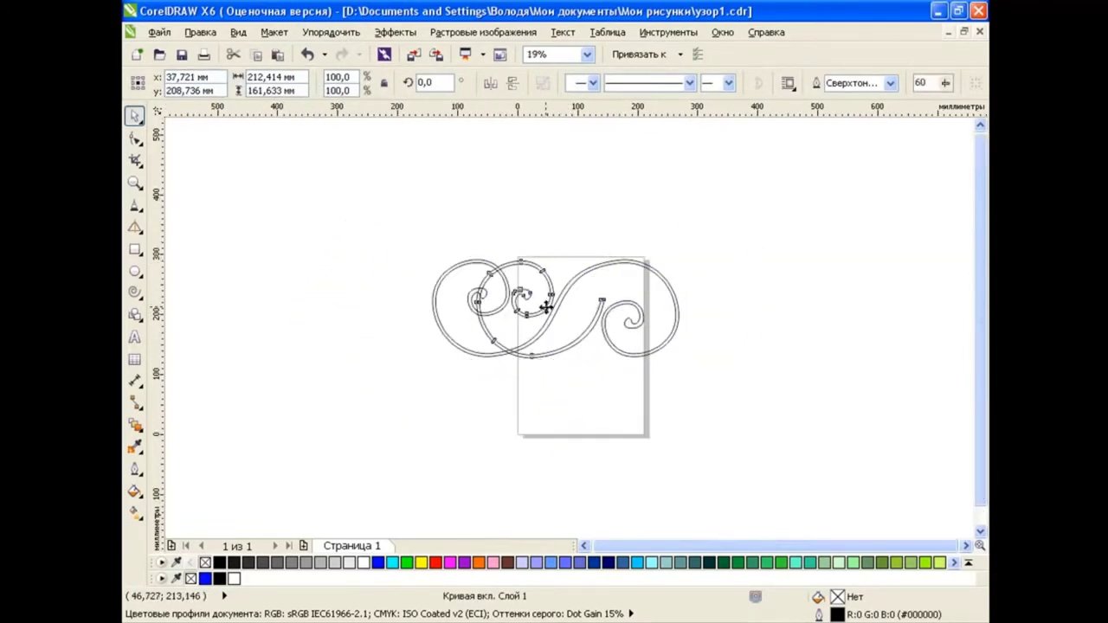
drag(581, 309, 807, 309)
click(710, 415)
click(766, 309)
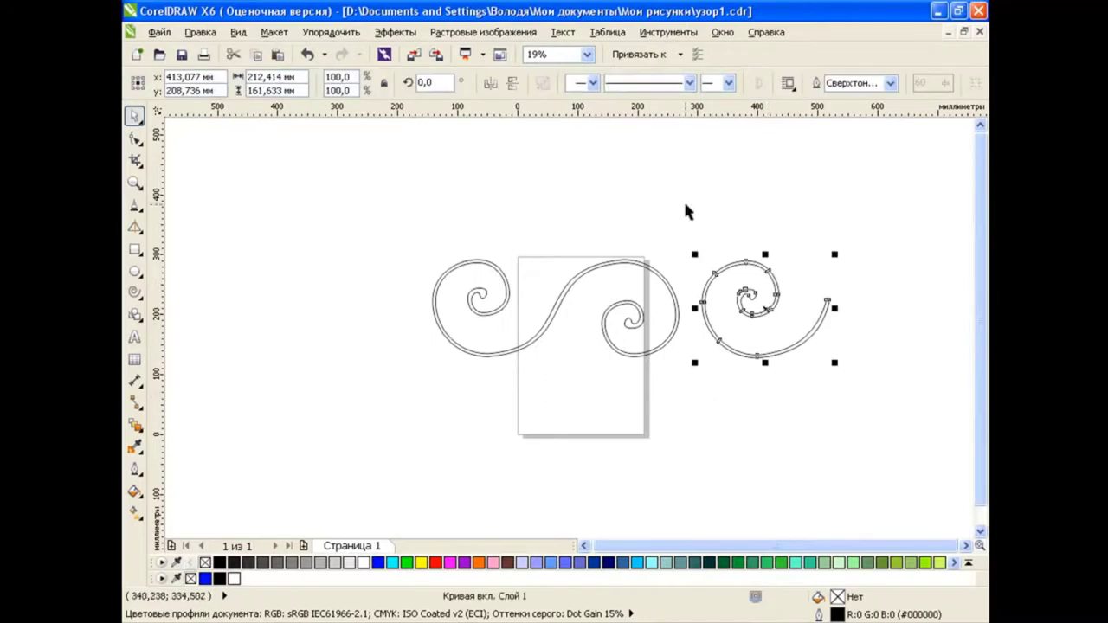
click(491, 83)
drag(792, 345, 764, 345)
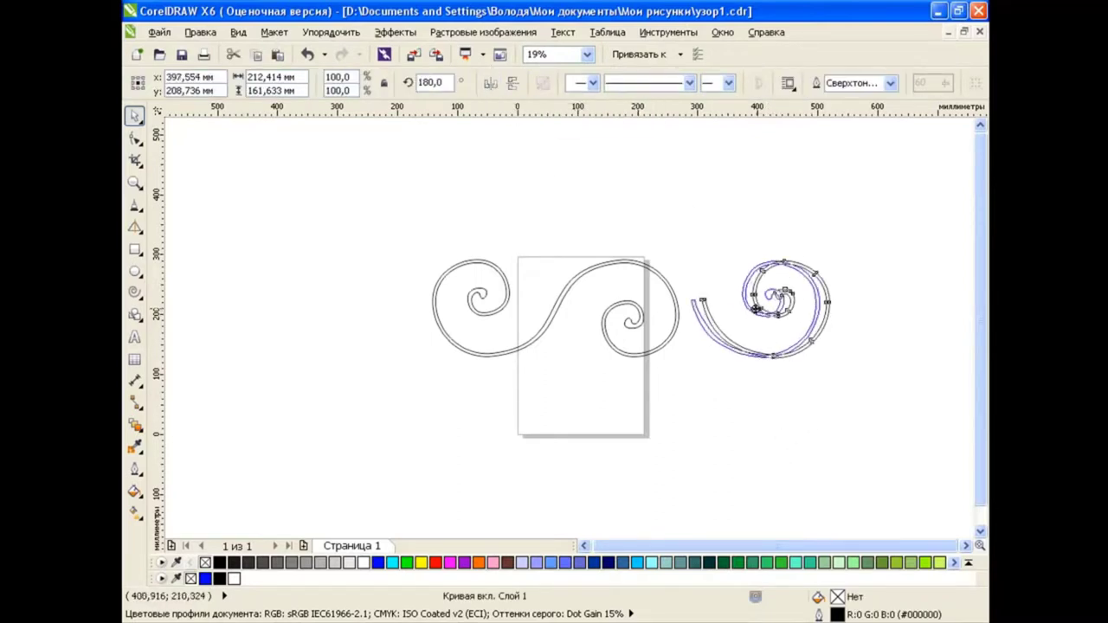
click(755, 432)
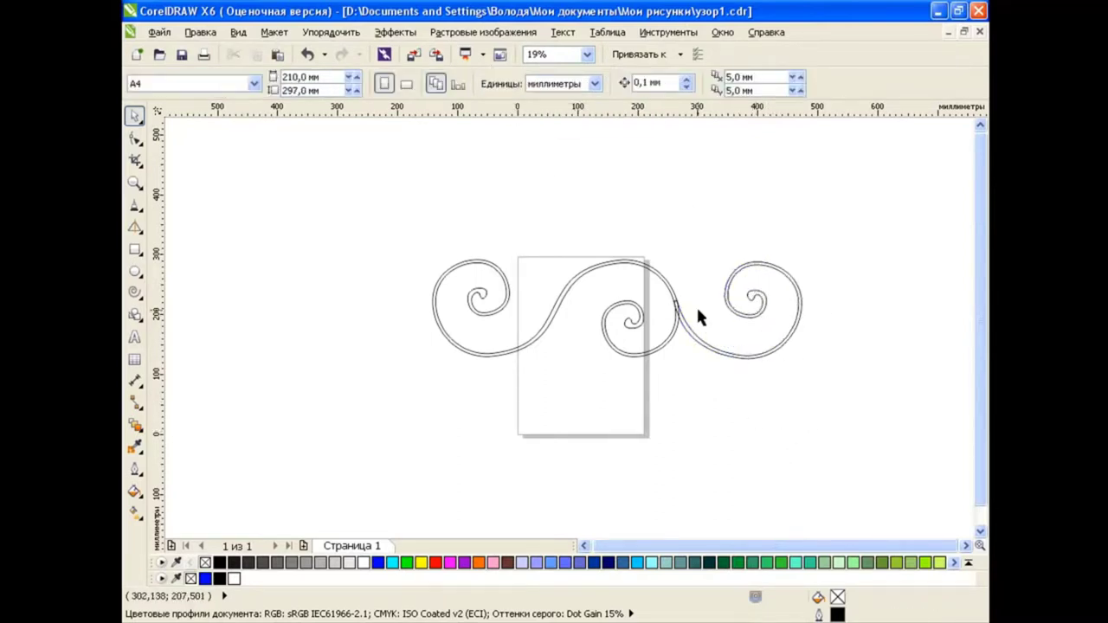
Weld the right spiral and the scroll into one curve, then select it for node editing.
scroll(698, 310, up, 2)
click(818, 277)
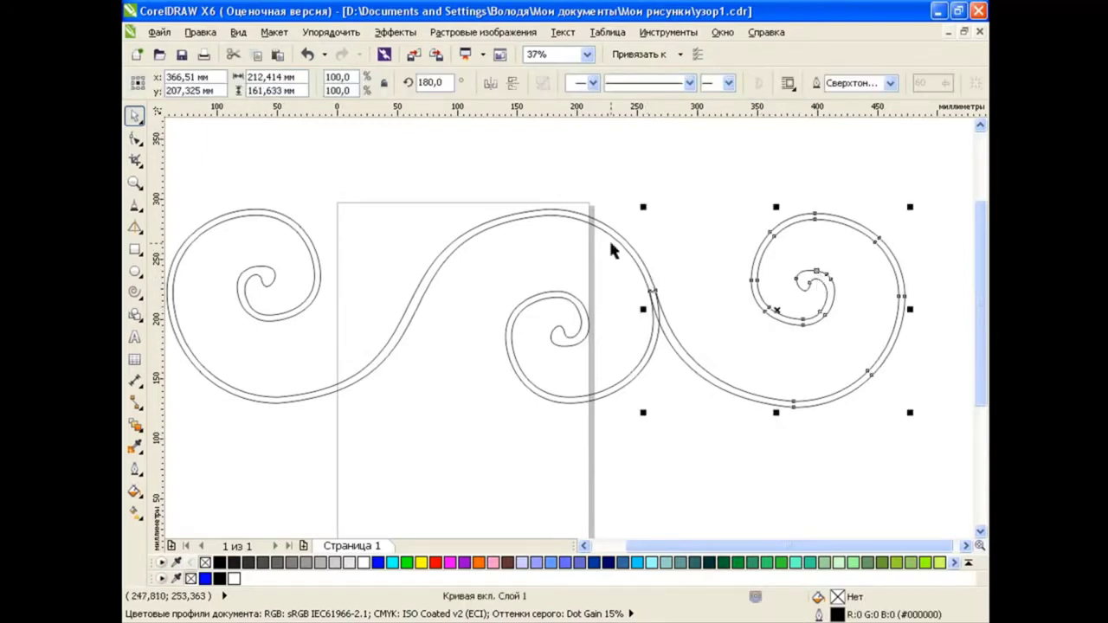
shift+click(568, 213)
click(645, 82)
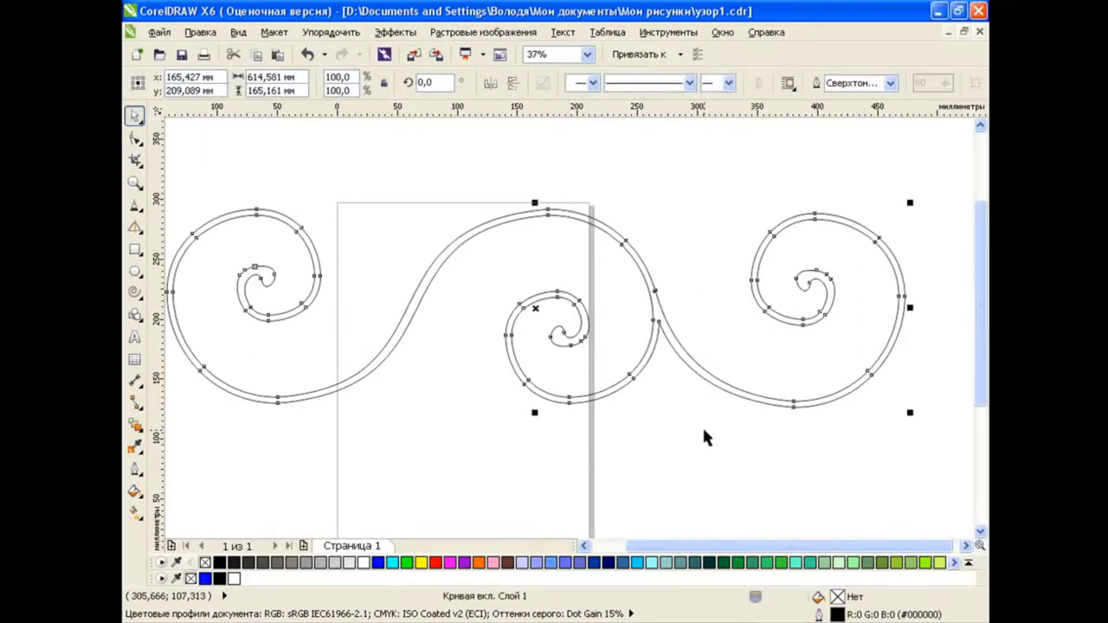
click(702, 425)
scroll(655, 322, up, 2)
key(F10)
click(651, 304)
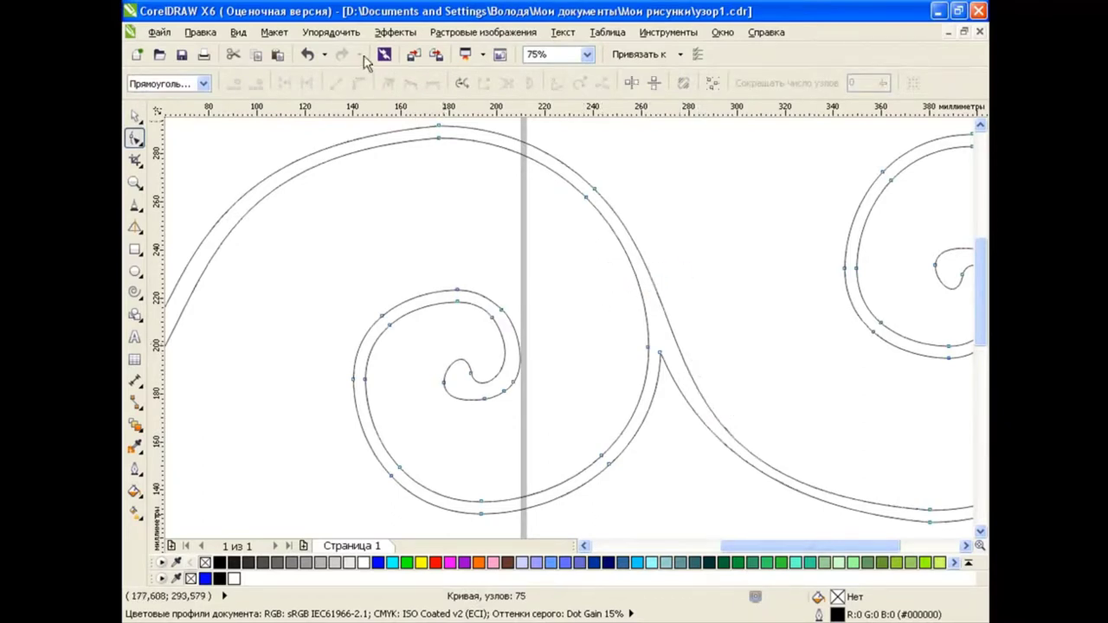
Add two nodes at the right junction's kink, drag it straight, and remove the extra node.
double_click(655, 284)
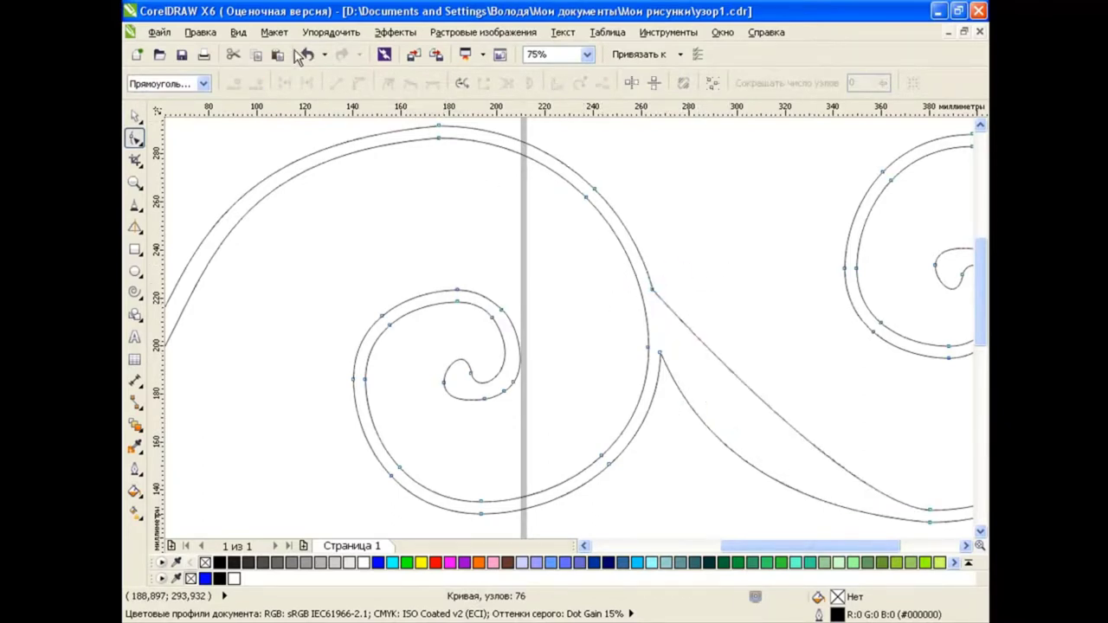
double_click(660, 287)
scroll(690, 294, up, 3)
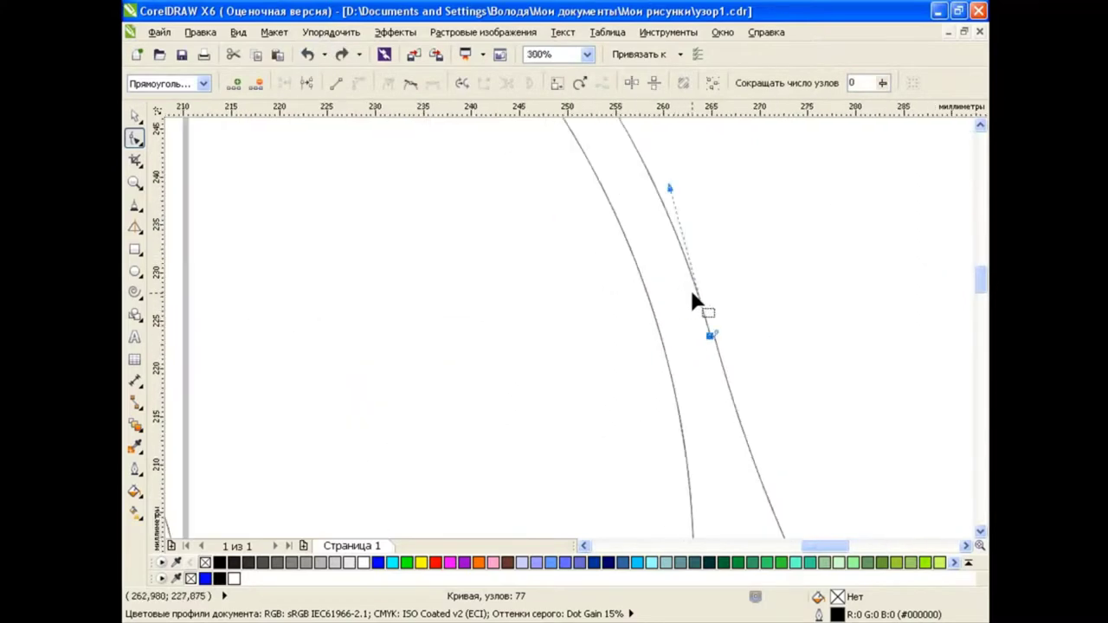
scroll(692, 300, up, 2)
drag(666, 392, 657, 403)
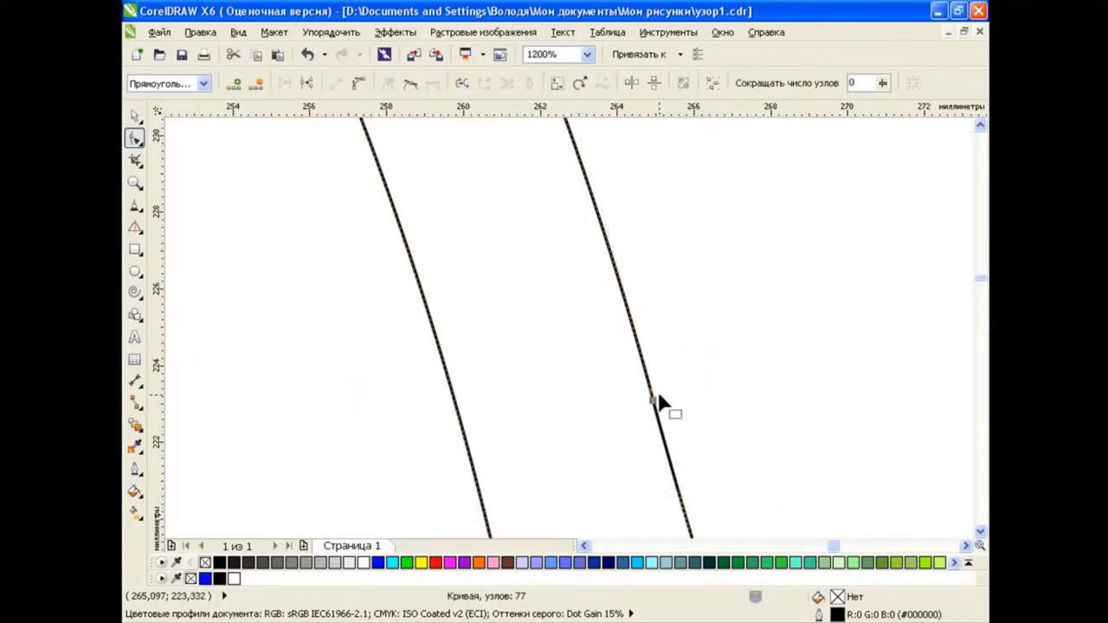
double_click(658, 403)
scroll(663, 376, down, 2)
scroll(665, 380, down, 2)
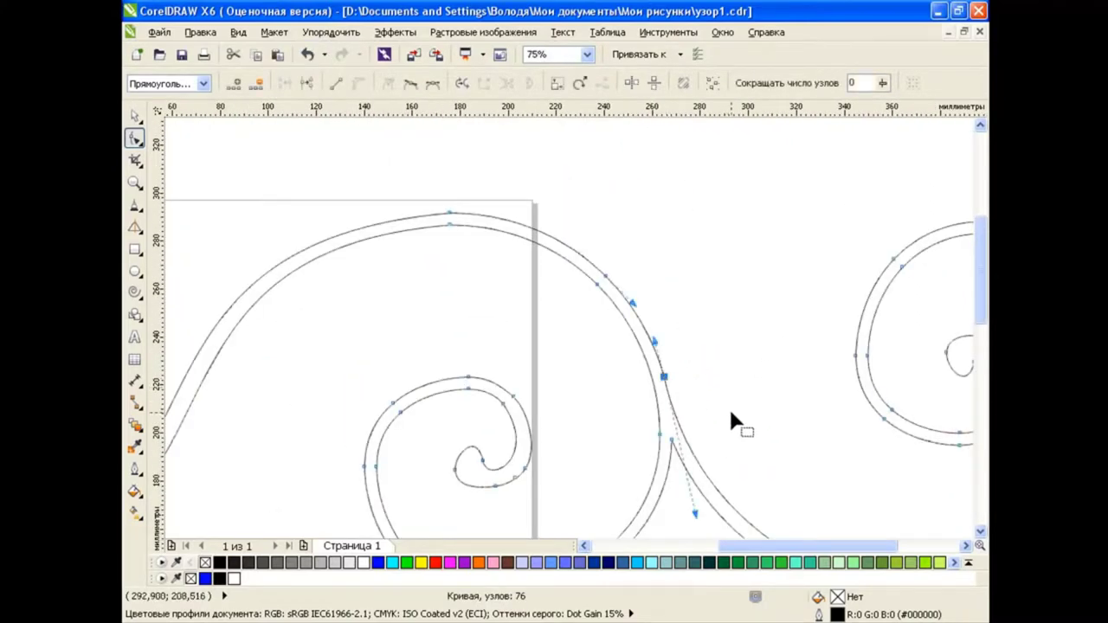
key(space)
scroll(565, 282, down, 1)
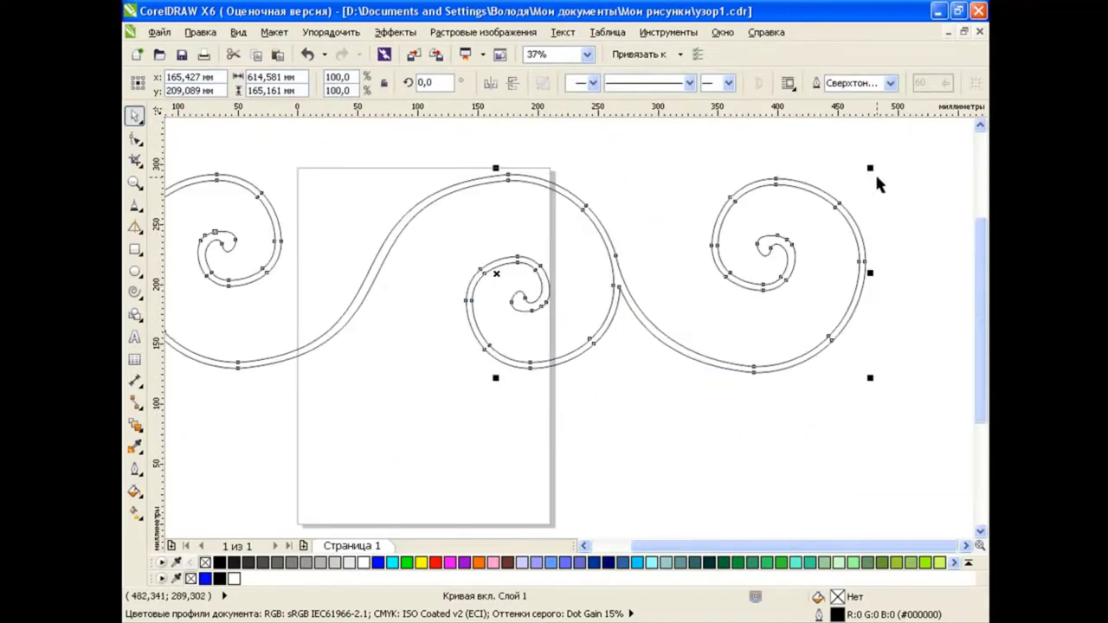
Scale a spiral copy down to about 44 × 34 mm and place it above the right junction.
drag(876, 178, 754, 207)
click(563, 445)
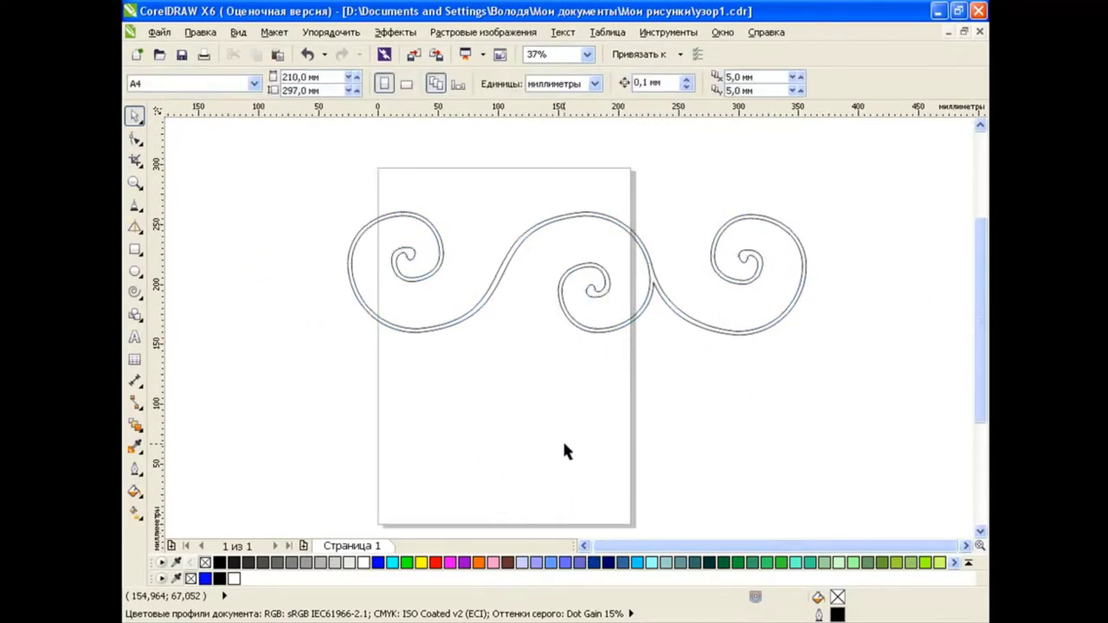
click(307, 53)
drag(538, 404, 418, 312)
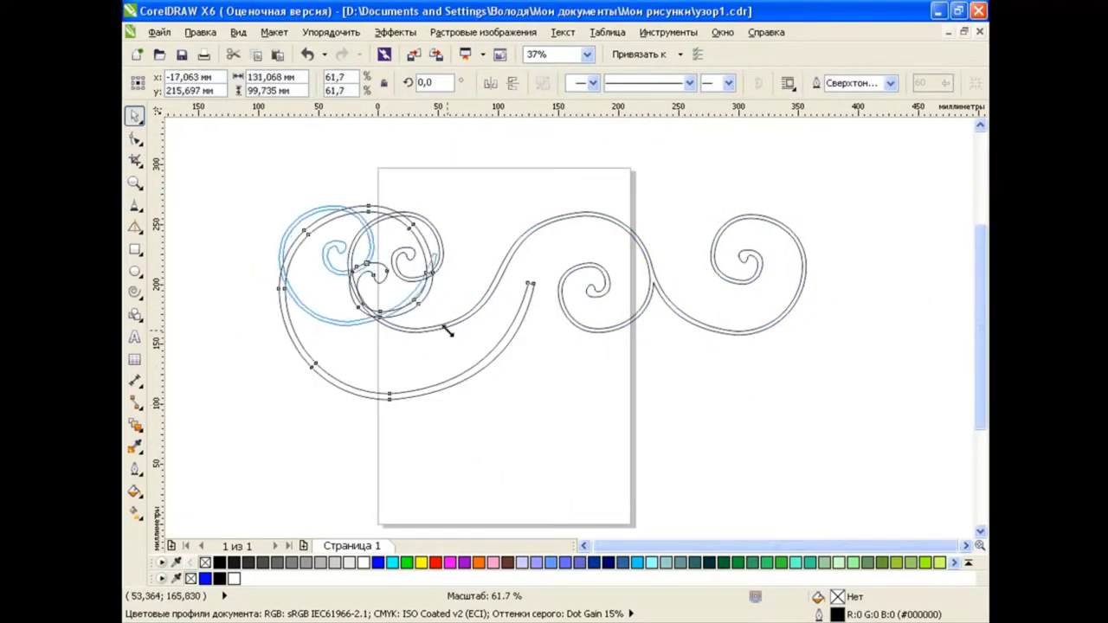
drag(344, 256, 727, 253)
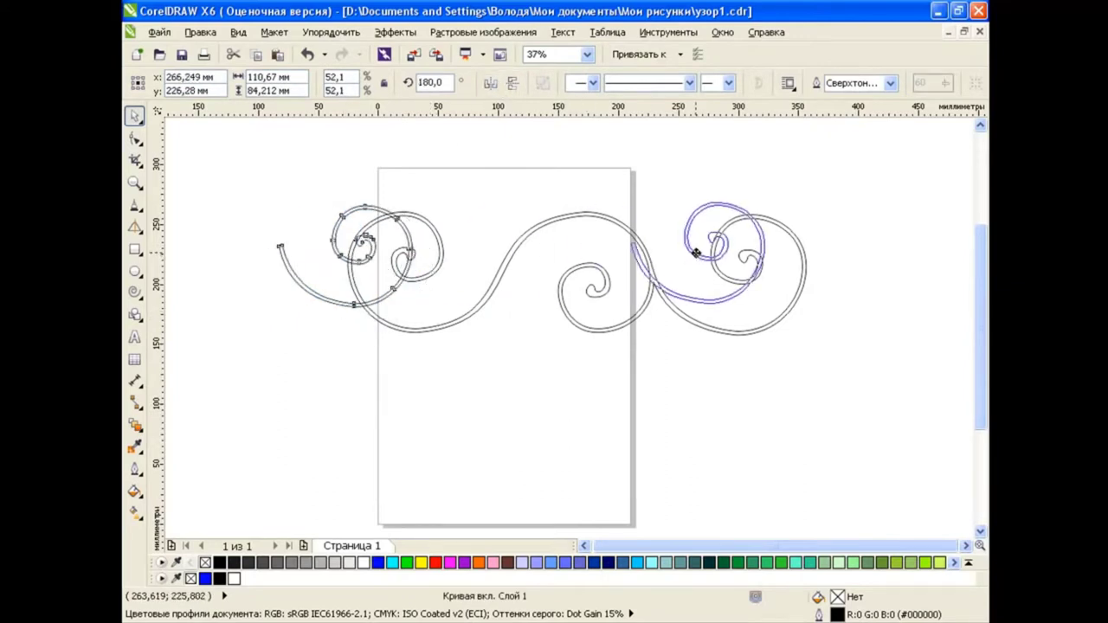
mouse_move(801, 309)
mouse_down()
mouse_move(677, 251)
mouse_move(674, 282)
mouse_up()
click(698, 351)
Combine the small spiral with the whole pattern into one curve.
scroll(649, 249, up, 2)
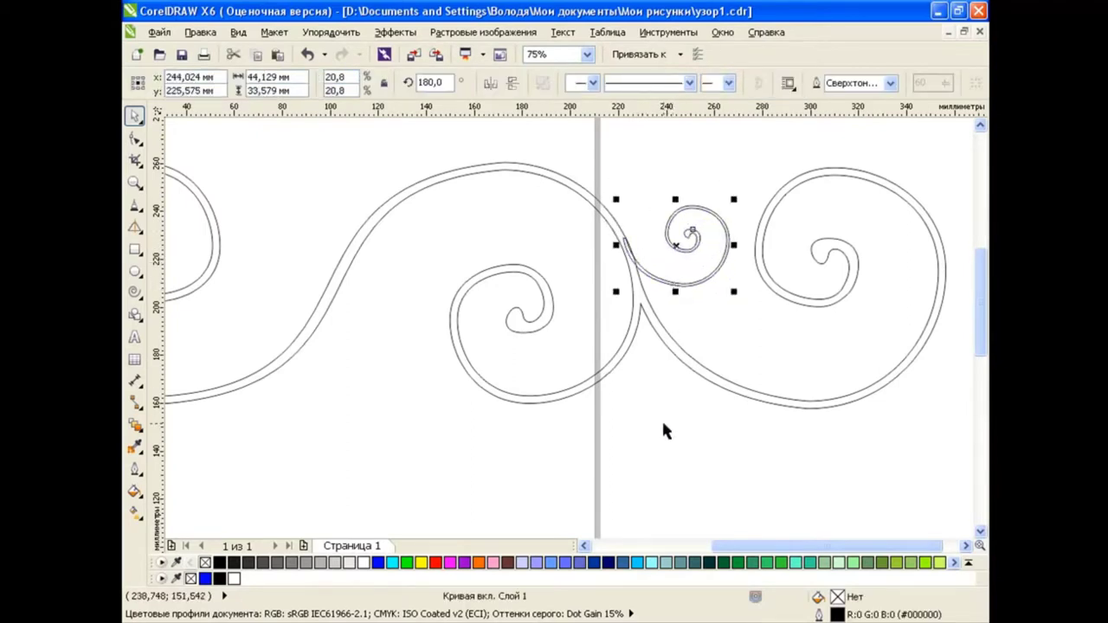
click(661, 418)
click(732, 248)
shift+click(778, 207)
click(646, 81)
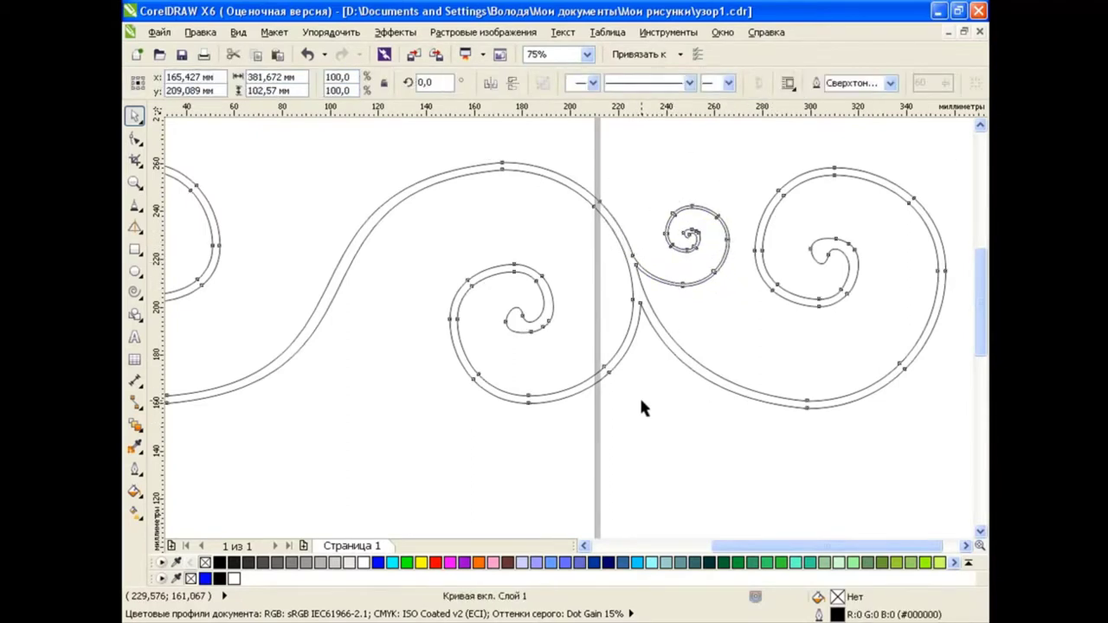
click(641, 402)
scroll(641, 402, down, 2)
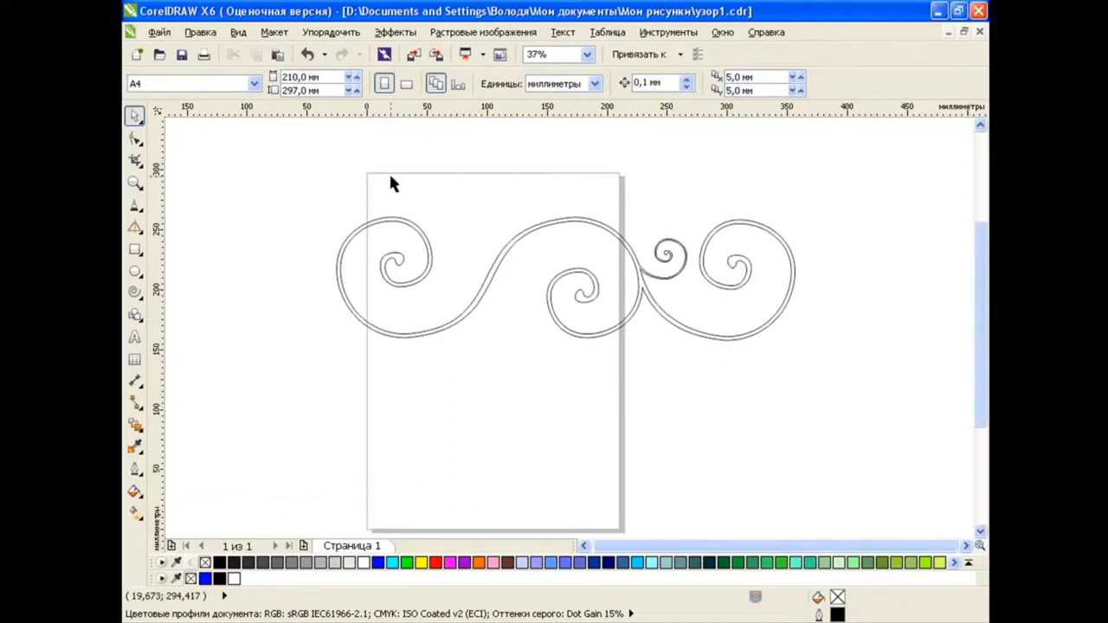
Paste a copy of the scroll at 24%, mirrored both ways, below the left-middle join.
click(280, 54)
mouse_move(525, 412)
mouse_down()
mouse_move(424, 336)
mouse_move(516, 292)
mouse_up()
click(493, 83)
click(512, 83)
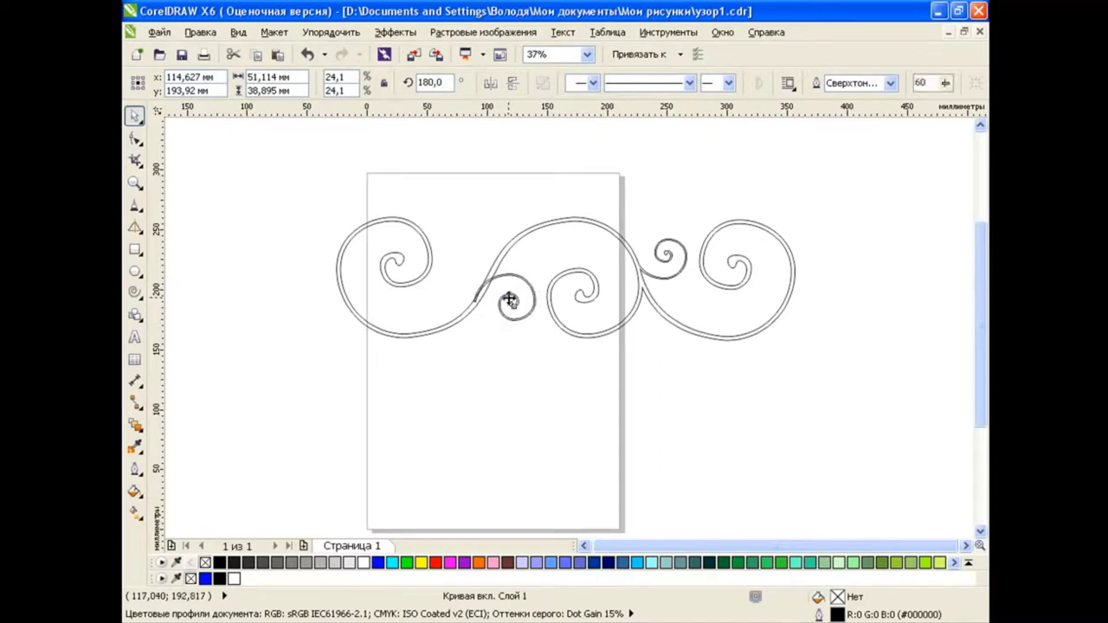
click(503, 341)
mouse_move(520, 292)
mouse_down()
mouse_move(509, 316)
mouse_move(509, 296)
mouse_up()
Combine the small mirrored curl into the pattern curve with Ctrl+L.
shift+click(517, 238)
key(ctrl+l)
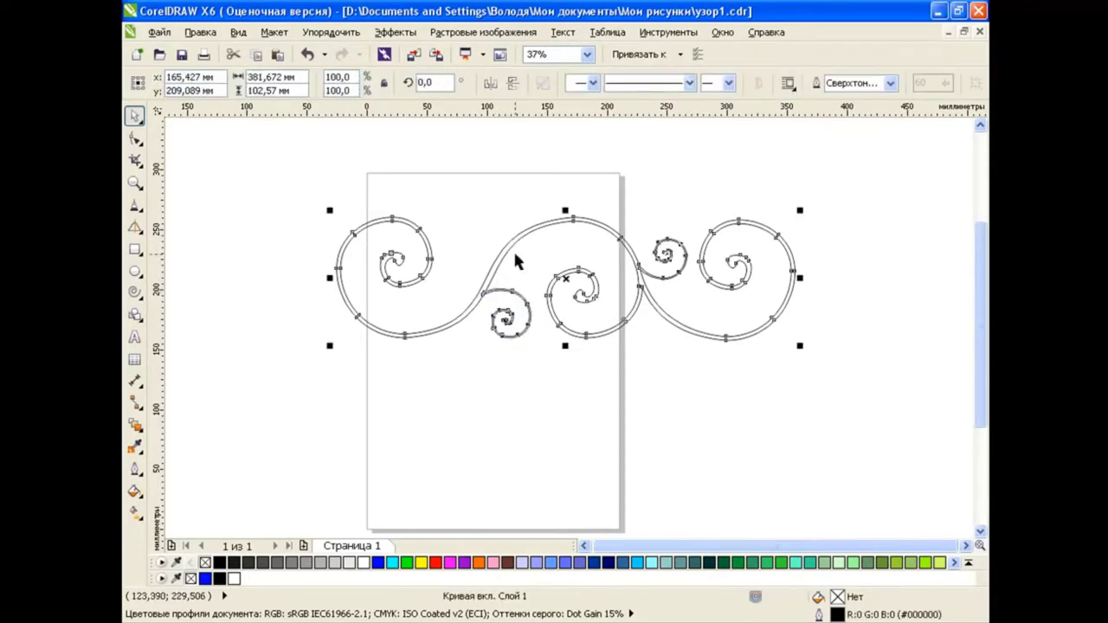
click(512, 371)
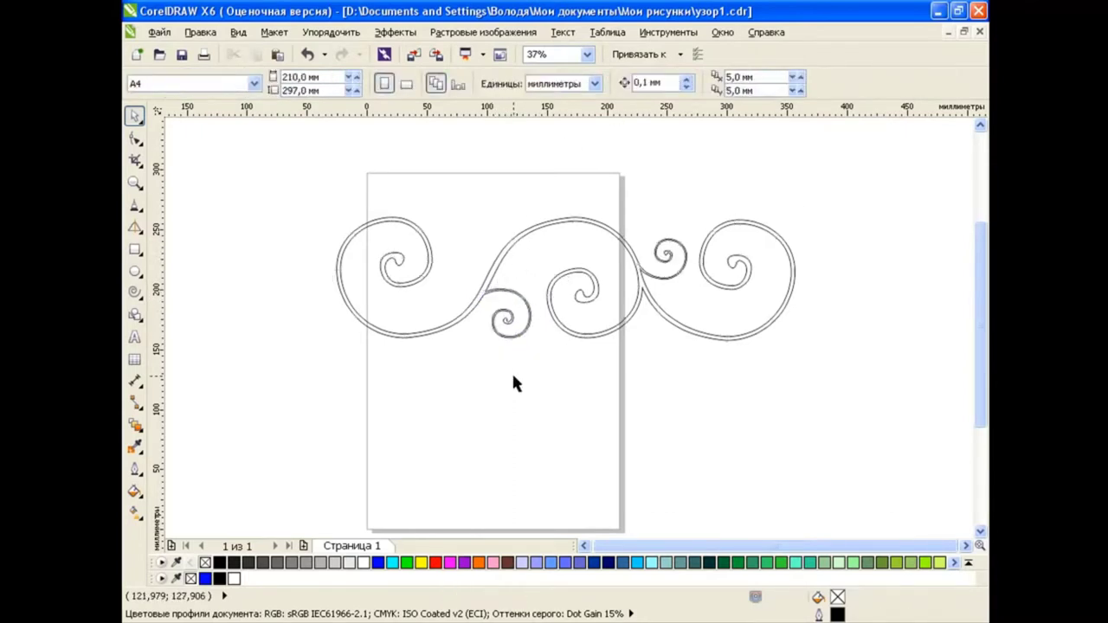
key(ctrl+z)
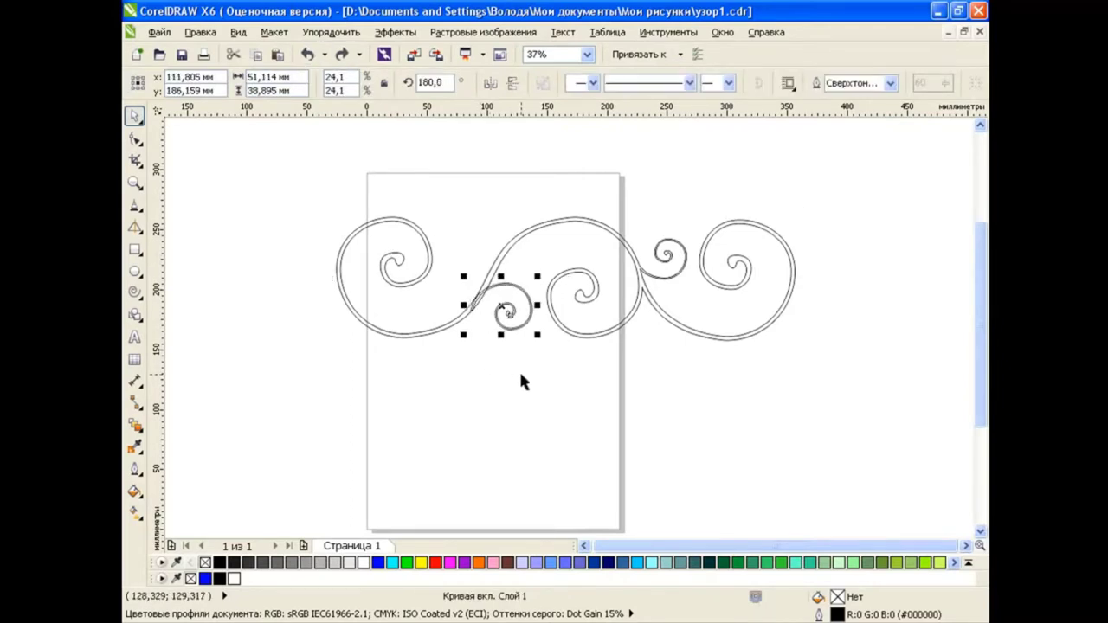
click(520, 381)
click(508, 294)
shift+click(533, 223)
key(ctrl+l)
click(560, 381)
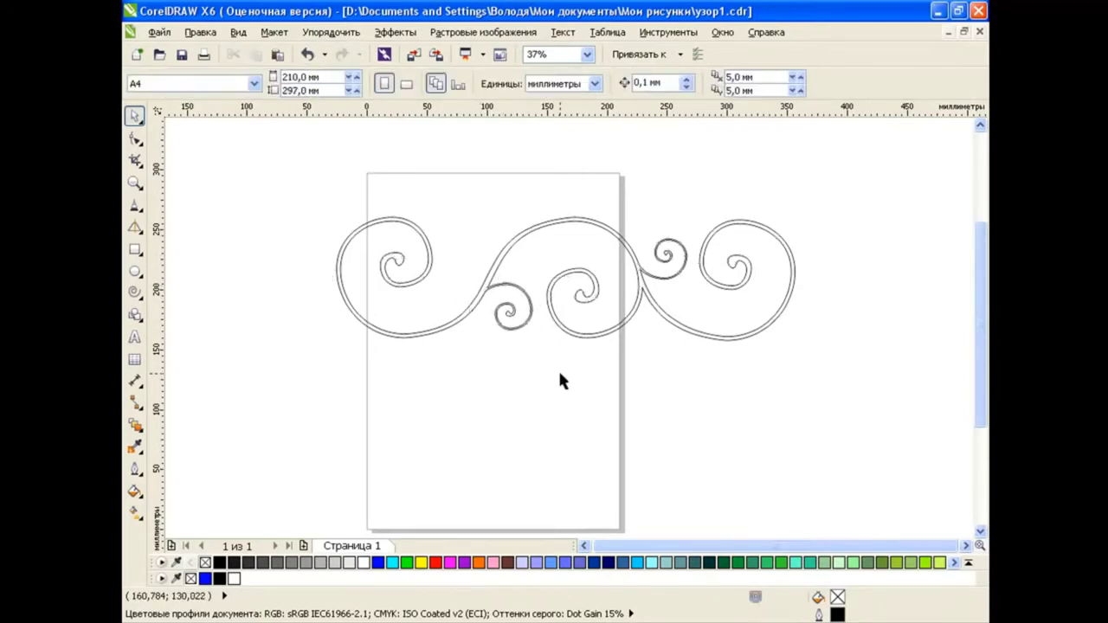
Save the file and draw a Bezier arc inside the right scroll.
key(ctrl+s)
click(140, 210)
click(182, 238)
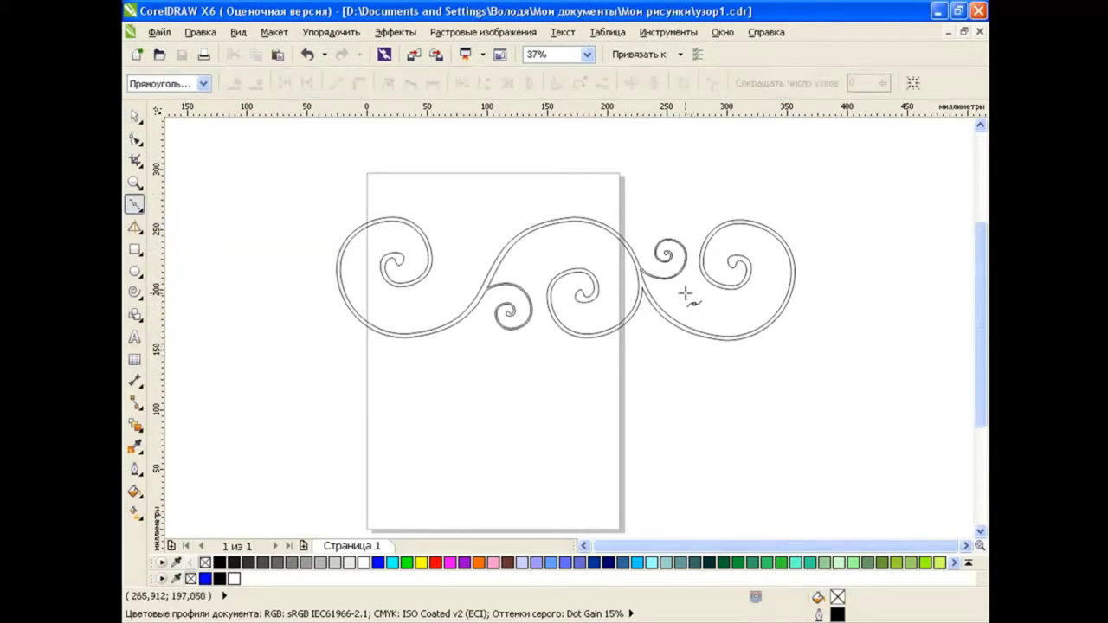
drag(772, 282, 797, 213)
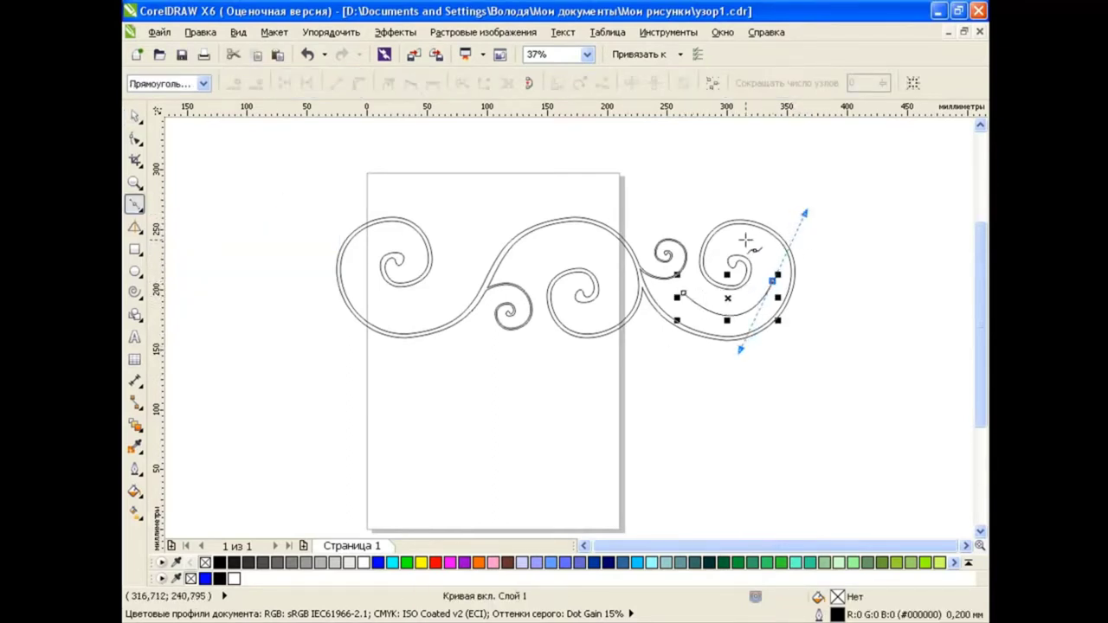
Reshape the arc's nodes with the Shape tool so it follows the spiral's curl.
key(F10)
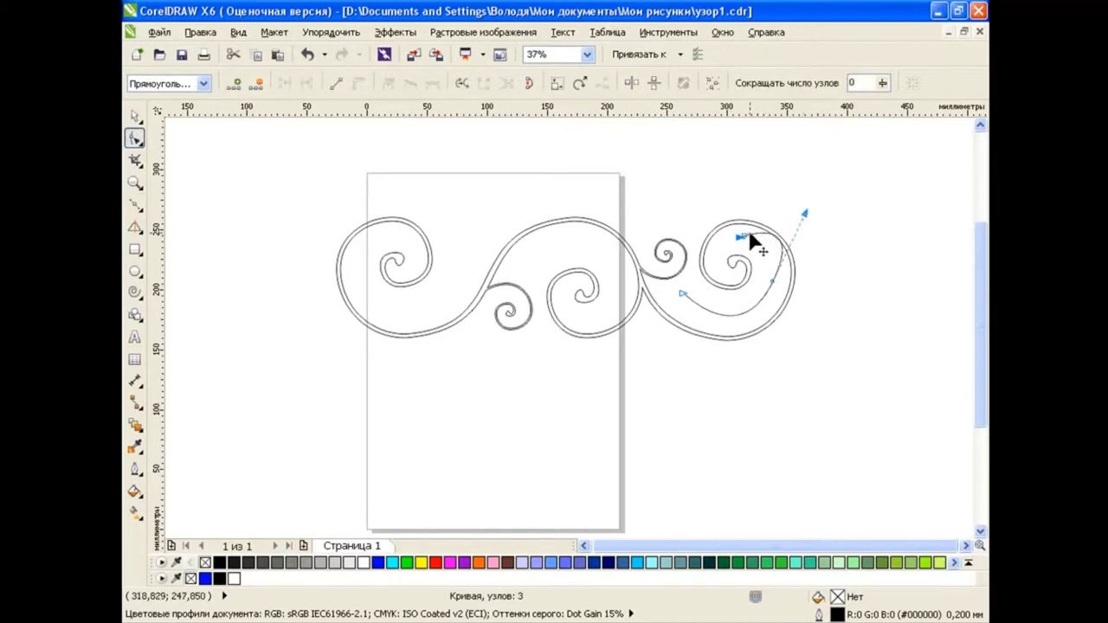
click(772, 281)
click(411, 82)
drag(806, 211, 793, 253)
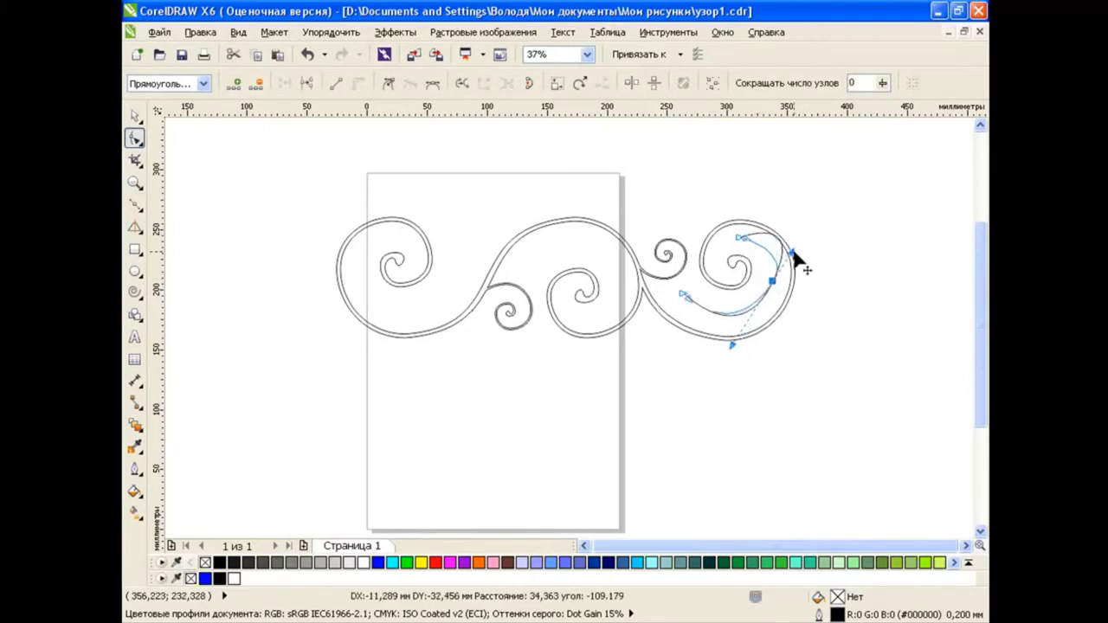
mouse_move(697, 307)
mouse_down()
mouse_move(684, 299)
mouse_move(778, 285)
mouse_up()
mouse_move(747, 242)
mouse_down()
mouse_move(770, 229)
mouse_move(732, 240)
mouse_up()
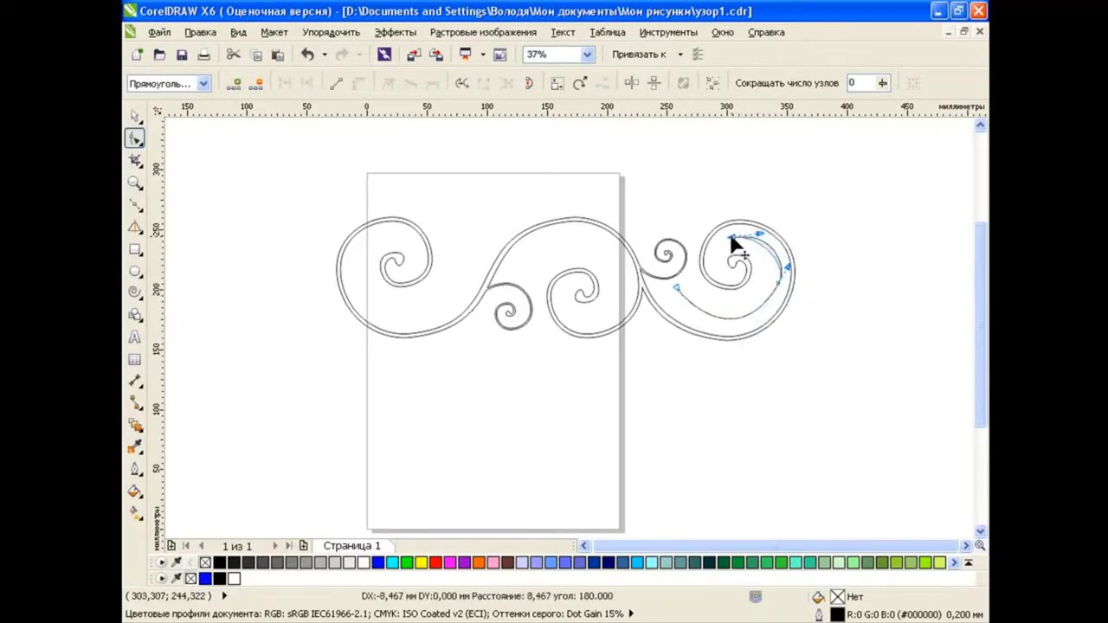
click(786, 285)
drag(735, 352, 753, 355)
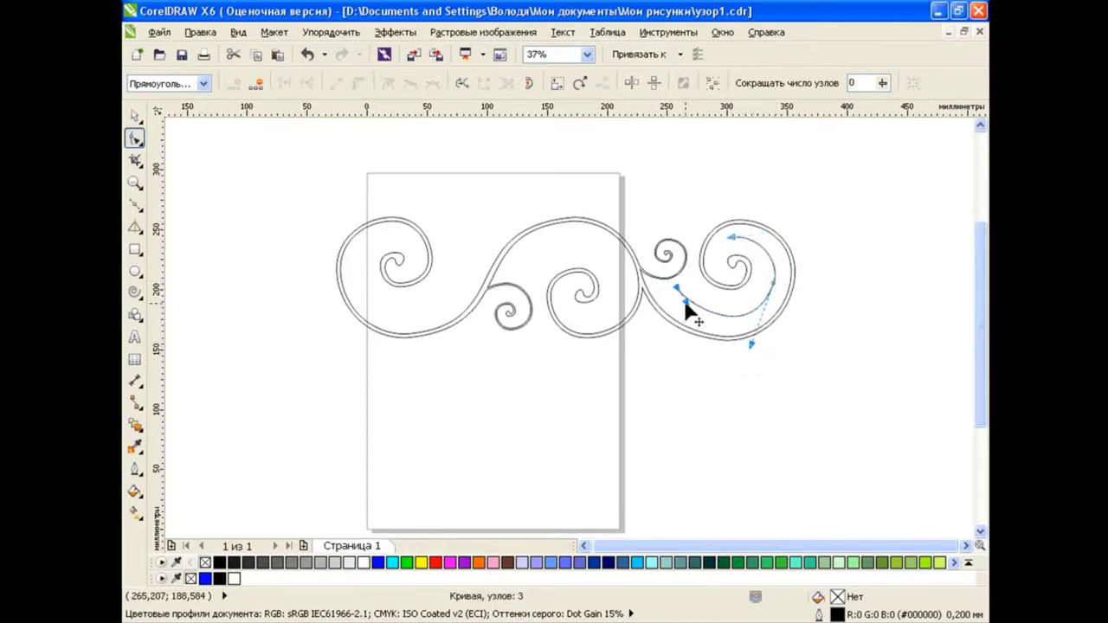
drag(758, 309, 680, 346)
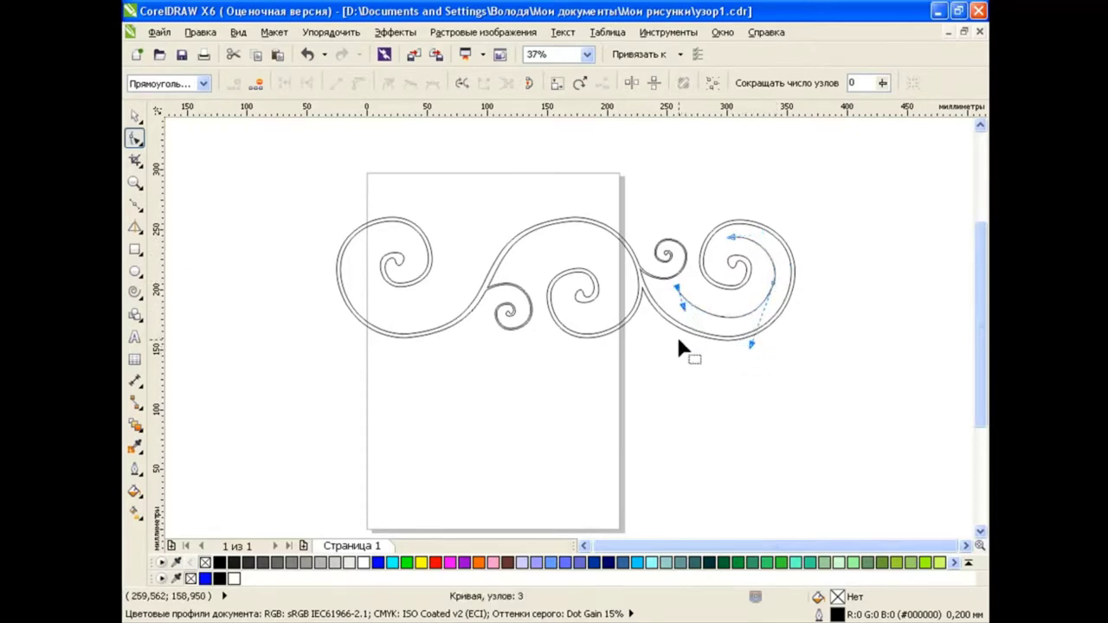
click(135, 116)
click(682, 459)
Draw a large circle at the arc's lower end and a small one at its upper end.
key(F7)
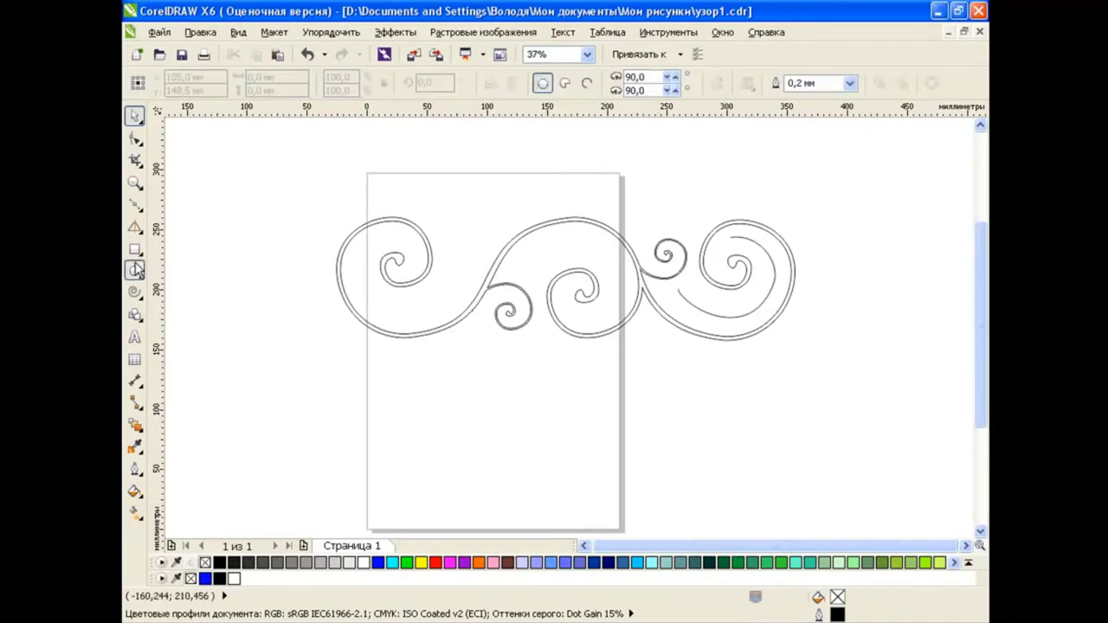
mouse_move(671, 285)
mouse_down()
mouse_move(697, 312)
mouse_move(682, 295)
mouse_up()
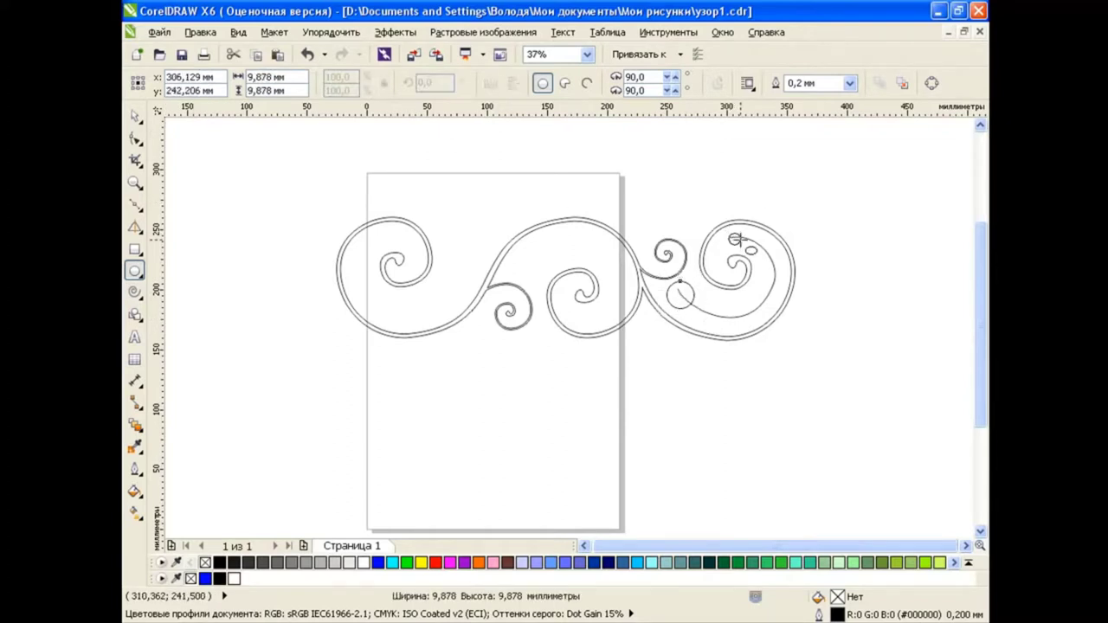
key(space)
drag(738, 244, 733, 238)
click(766, 407)
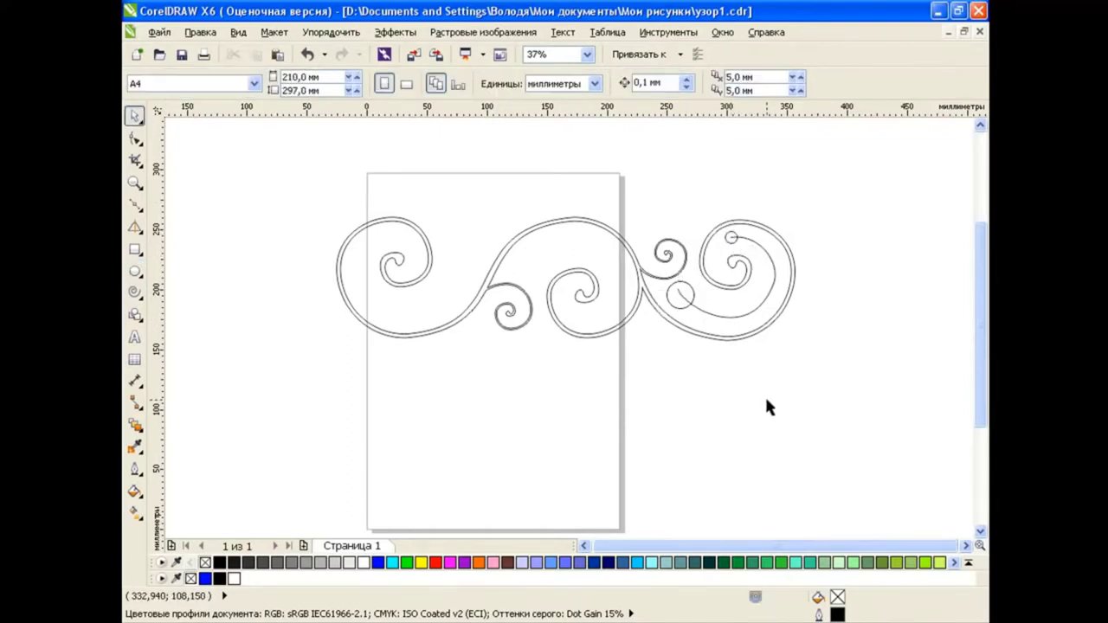
Blend the two circles and place the blend on the inner arc as a new path.
click(134, 424)
drag(680, 294, 723, 237)
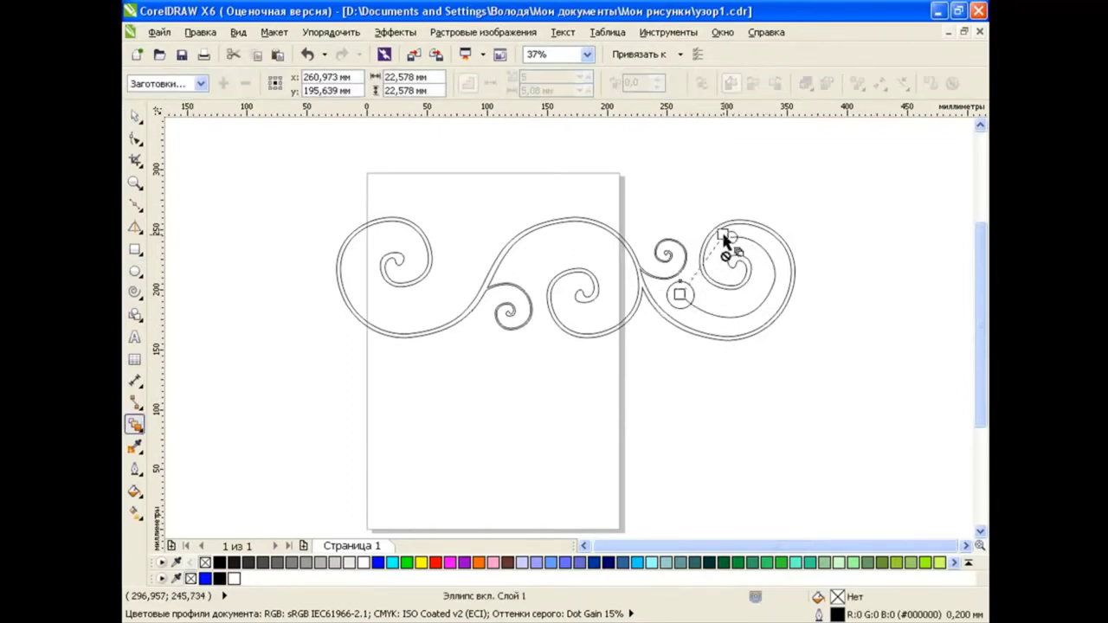
click(903, 81)
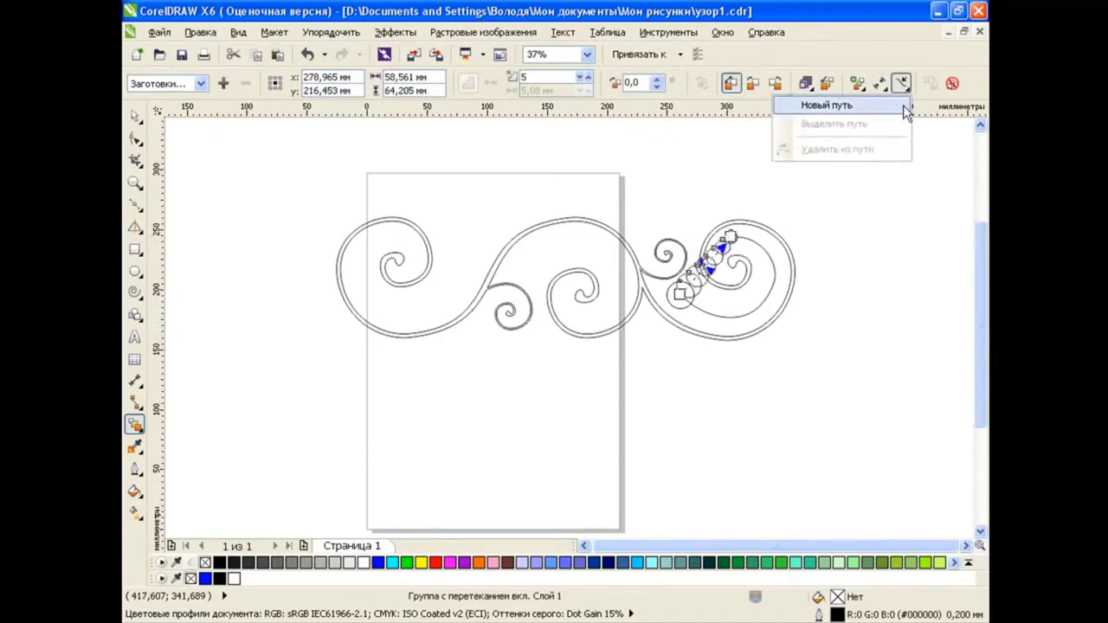
click(818, 102)
click(779, 269)
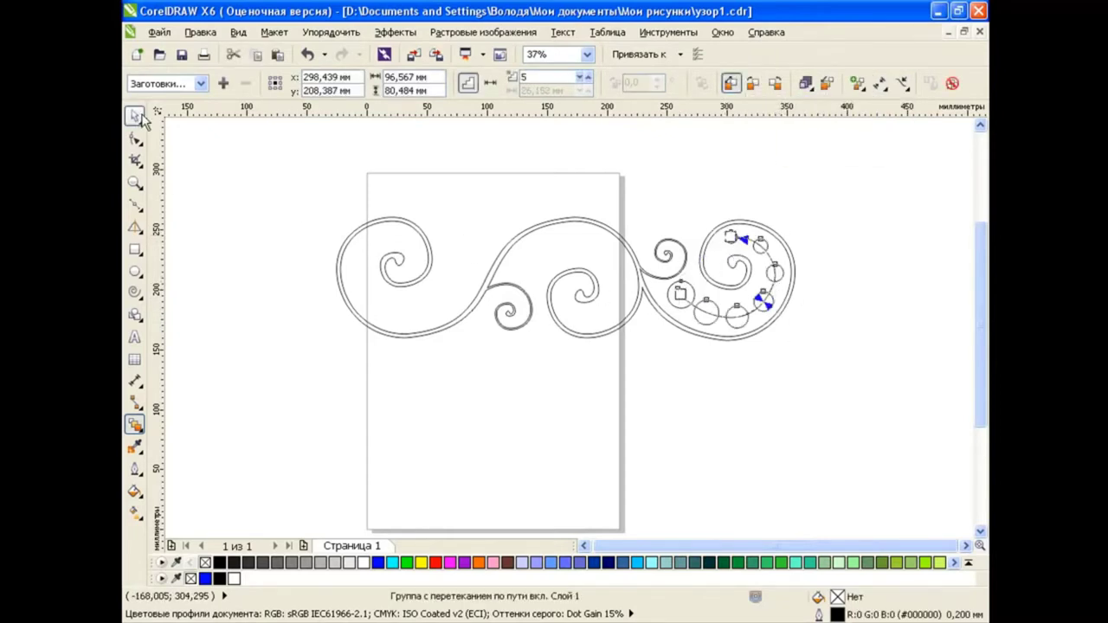
click(135, 115)
click(742, 404)
Break the blend apart and group the seven circles together.
click(767, 311)
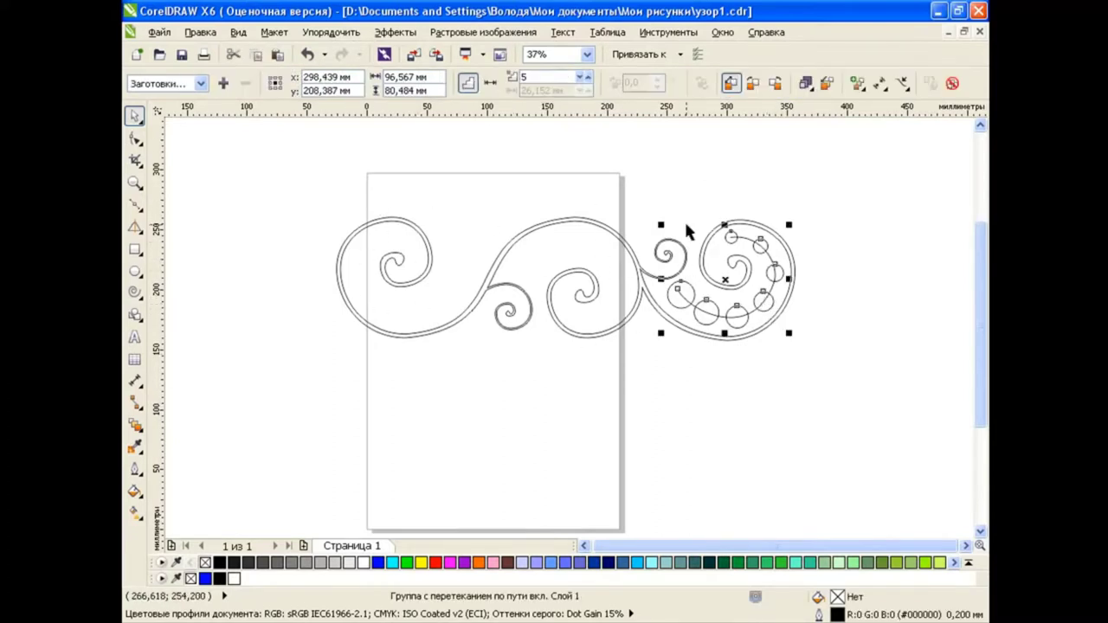
click(330, 32)
click(389, 222)
click(828, 314)
click(755, 314)
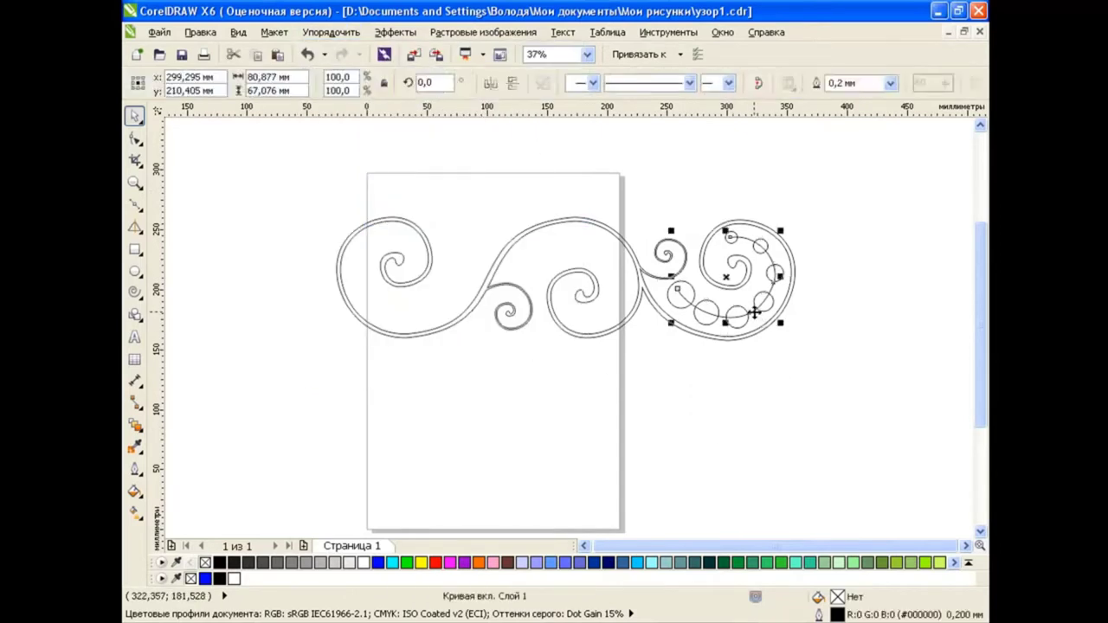
drag(853, 186, 638, 373)
click(571, 83)
Move the right scroll's circle group over to the middle spiral.
click(763, 245)
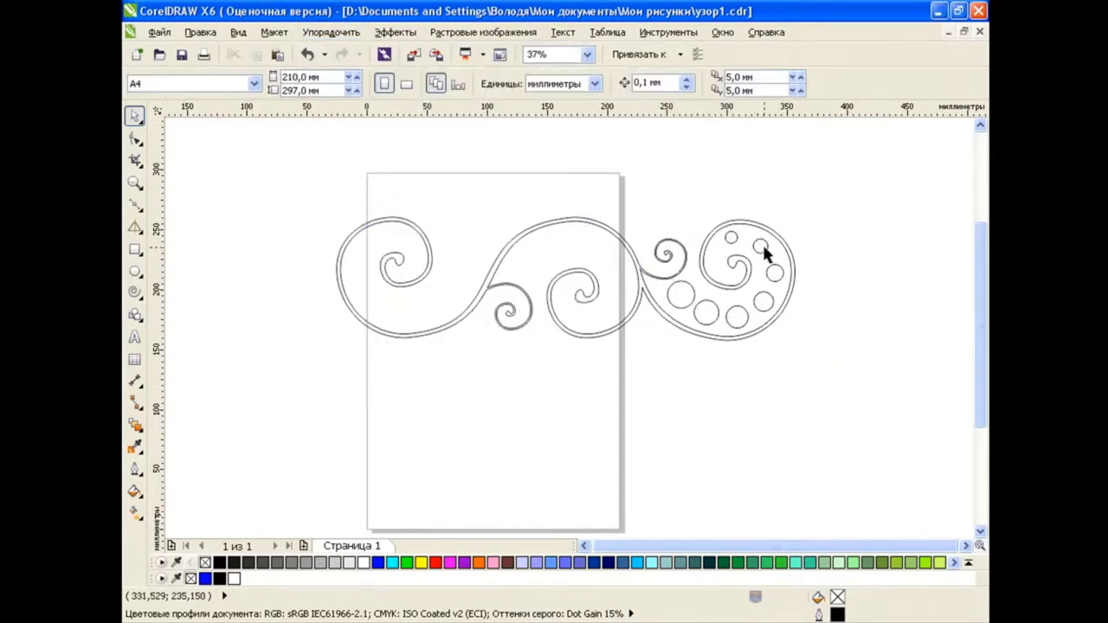
click(762, 249)
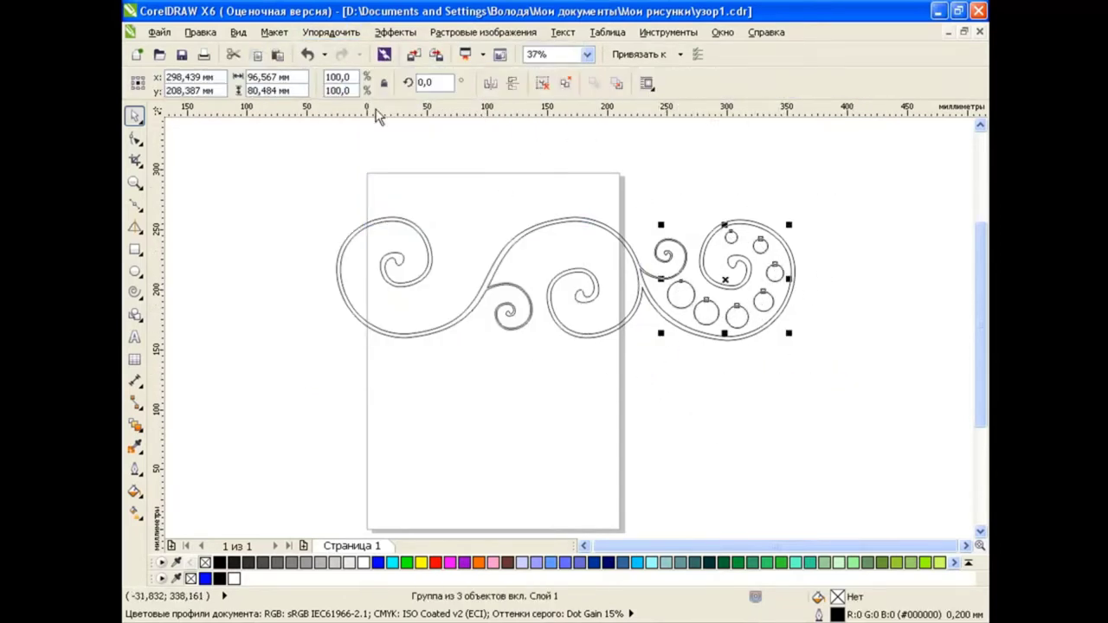
drag(720, 283, 572, 262)
click(572, 409)
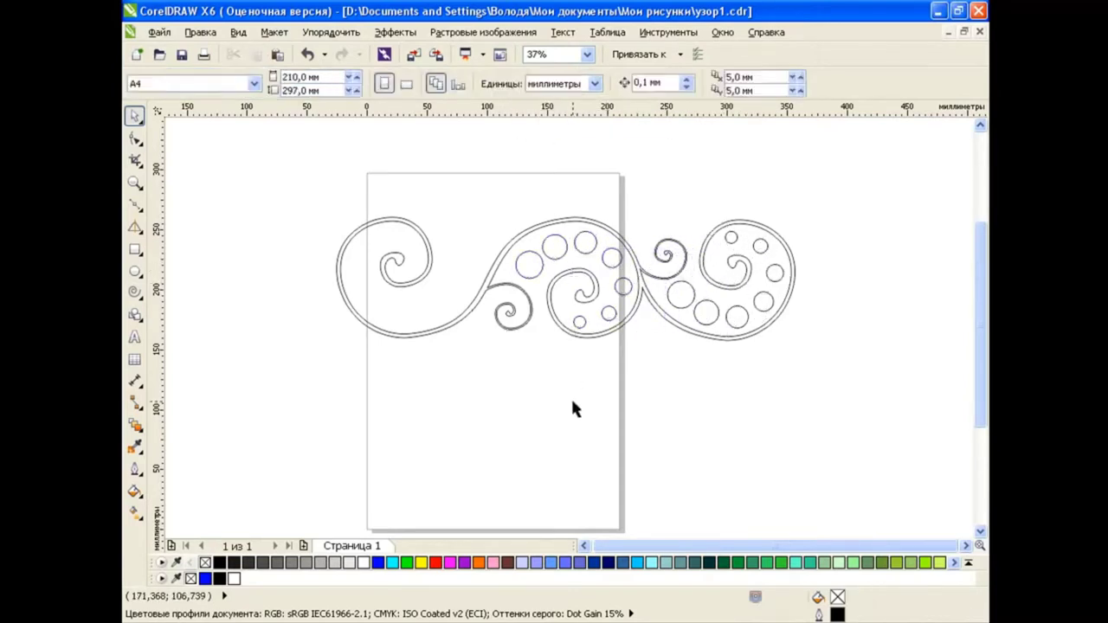
Select the circle group lining the middle spiral.
click(758, 245)
key(Escape)
ctrl+click(732, 238)
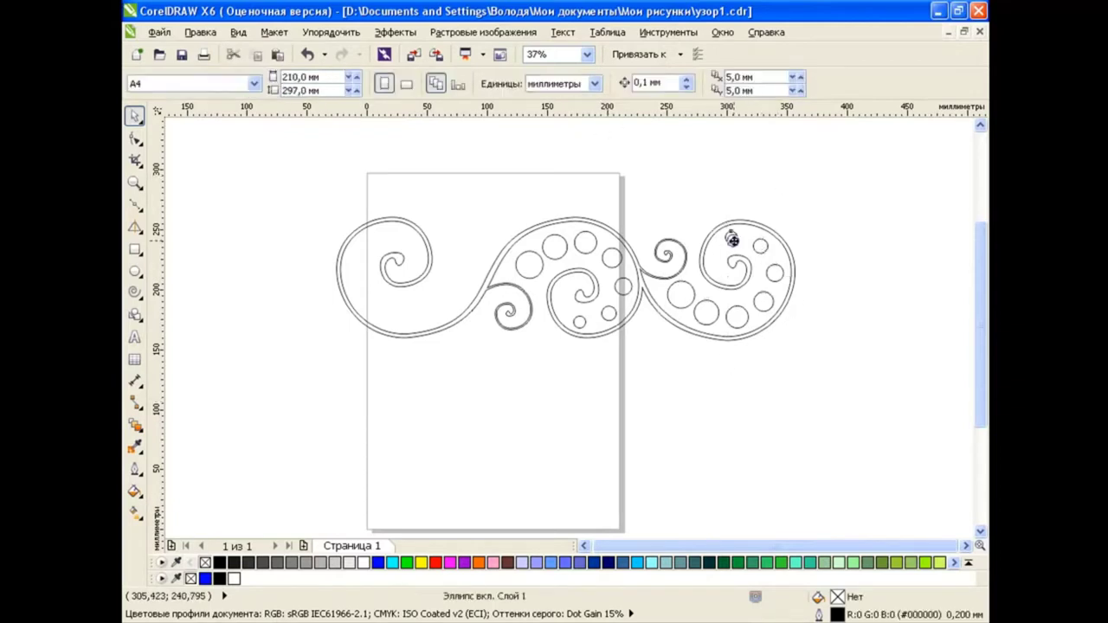
click(840, 237)
click(582, 325)
mouse_move(905, 223)
mouse_down()
mouse_move(708, 330)
mouse_move(710, 342)
mouse_up()
click(606, 317)
click(582, 326)
key(Escape)
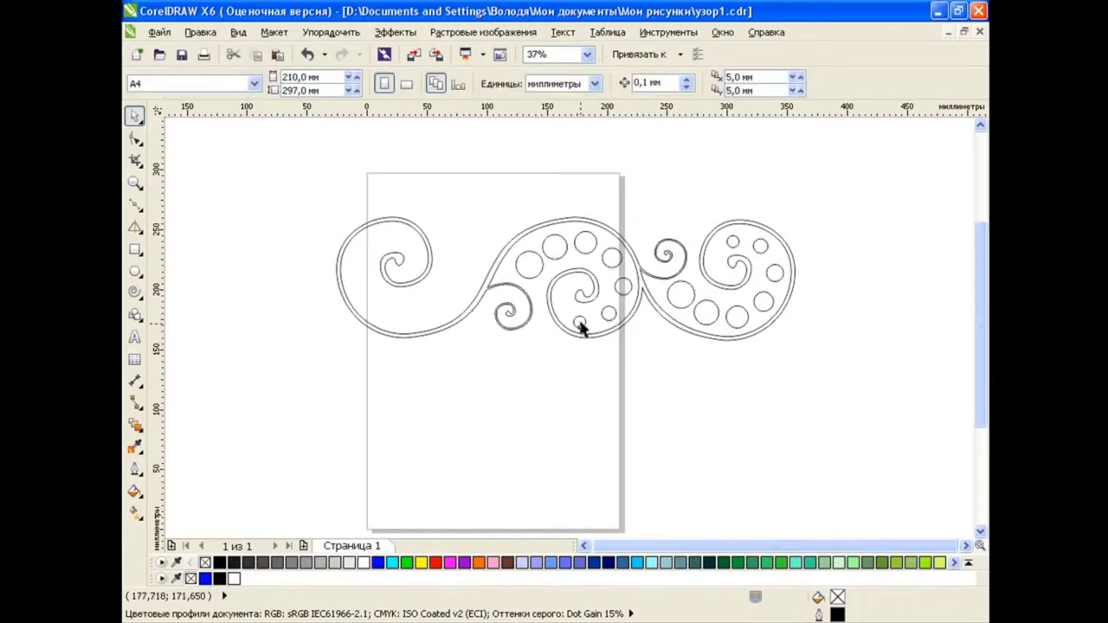
drag(502, 205, 647, 339)
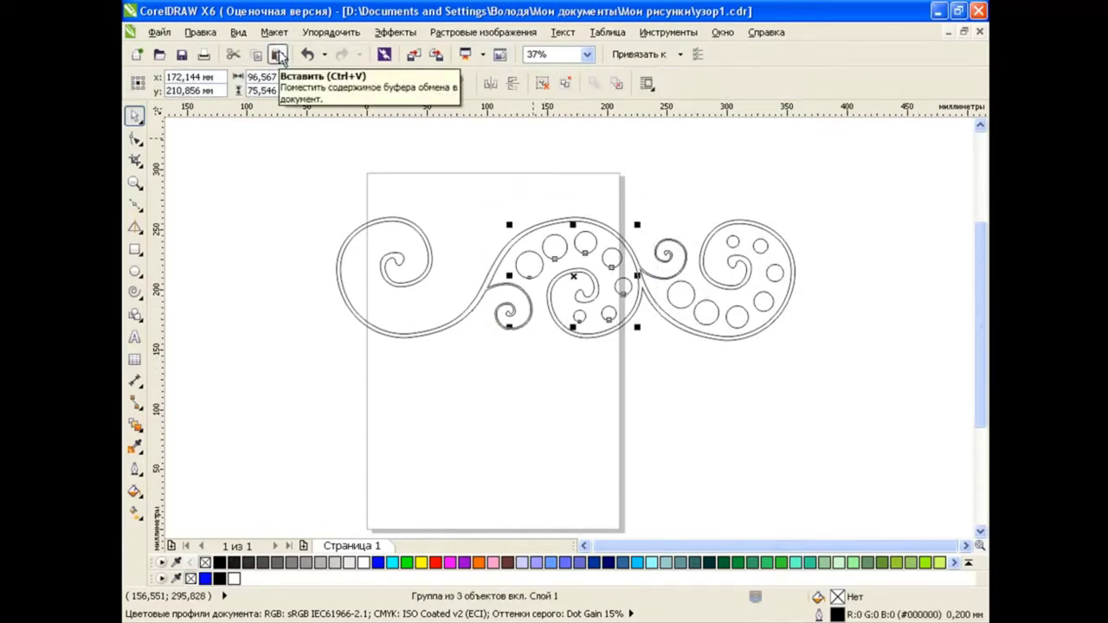
Paste rotated copies of the circle group into the right and left spirals, then select the whole ornament.
click(278, 55)
drag(602, 294, 754, 298)
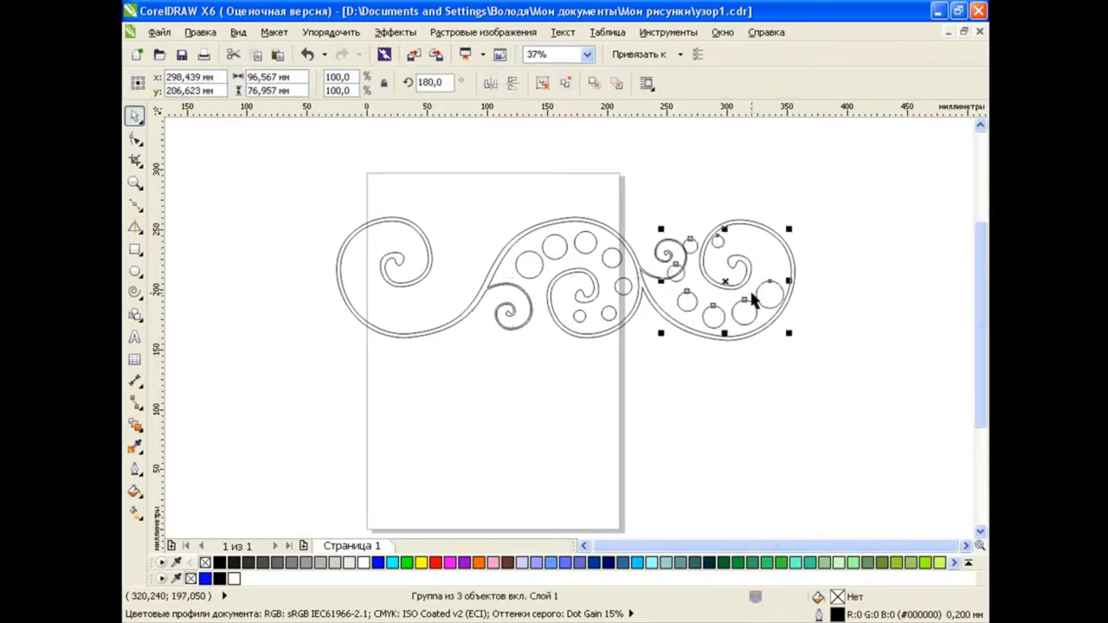
click(279, 54)
click(491, 83)
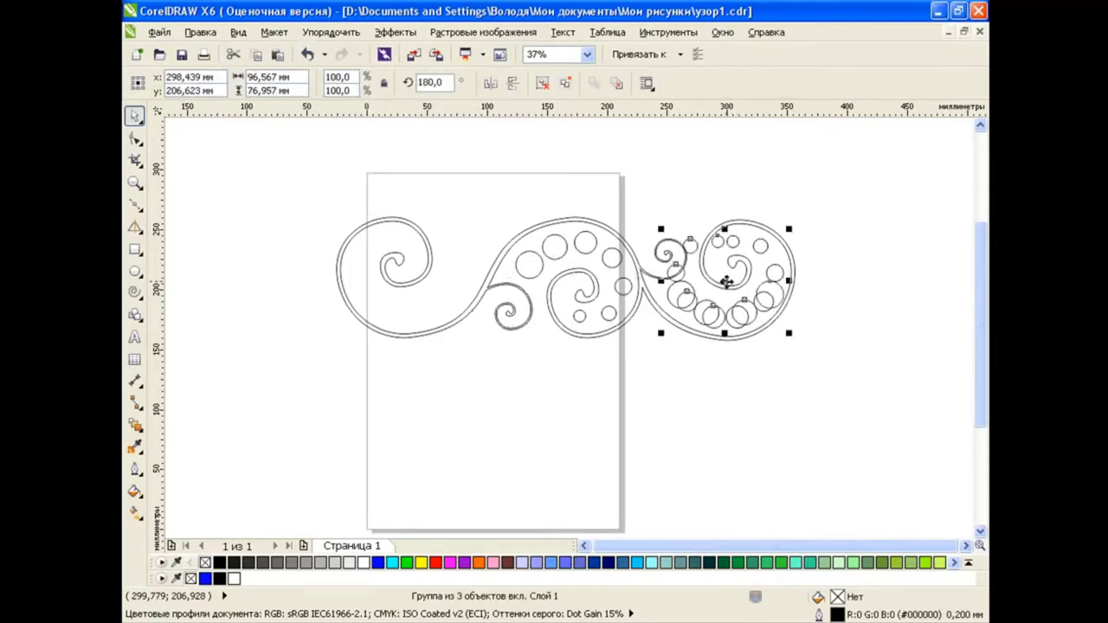
drag(727, 281, 408, 281)
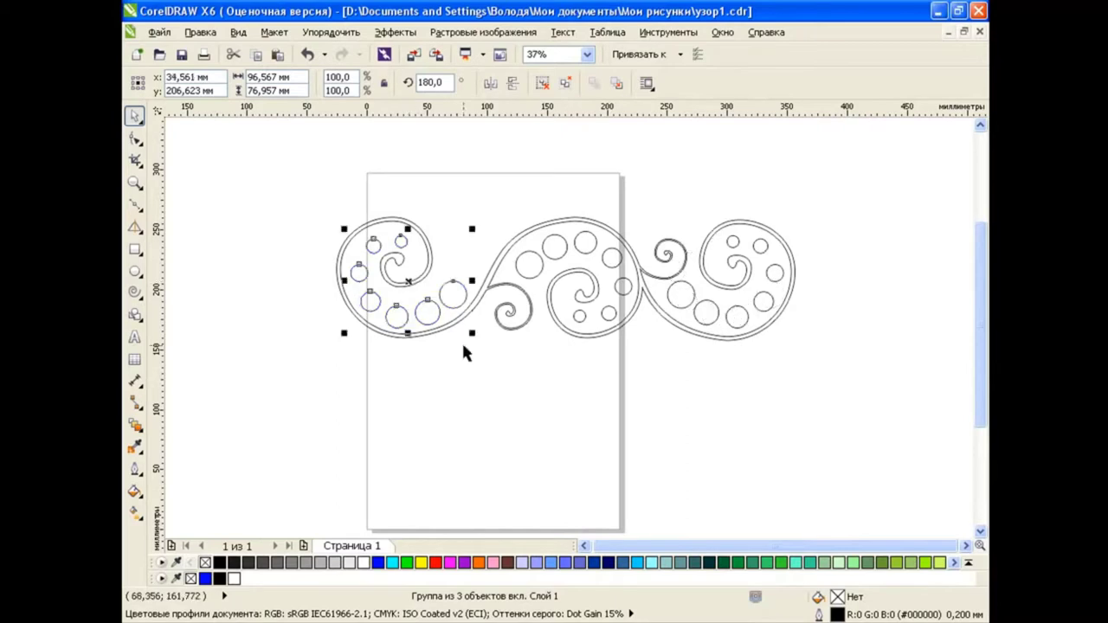
click(551, 420)
drag(309, 161, 845, 401)
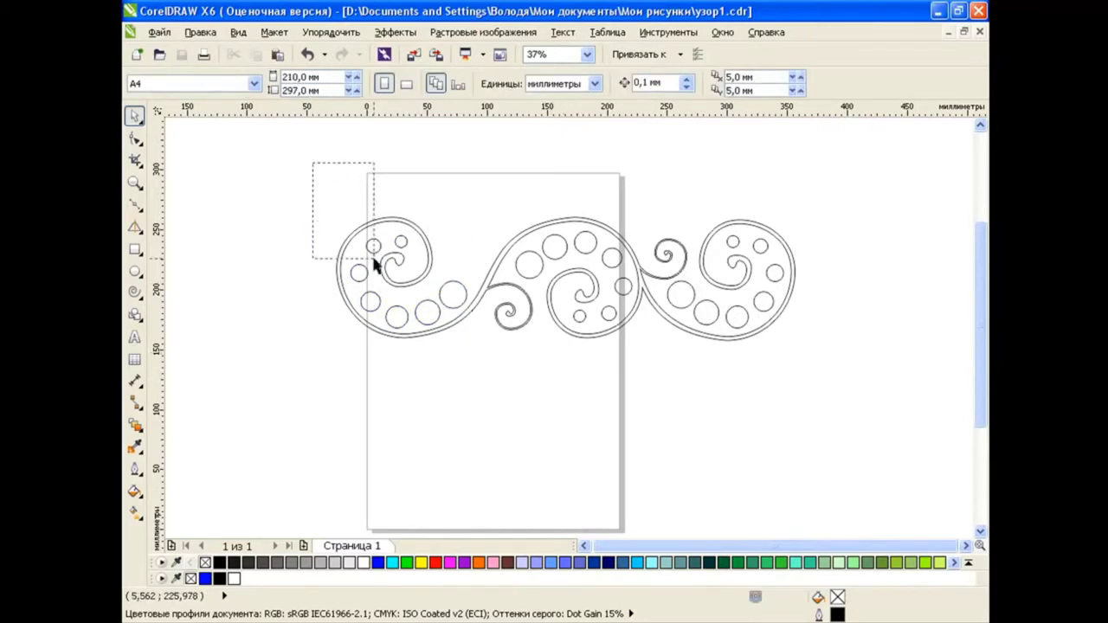
Combine the ornament into one curve, shrink it to about 42%, and place it top right.
click(645, 82)
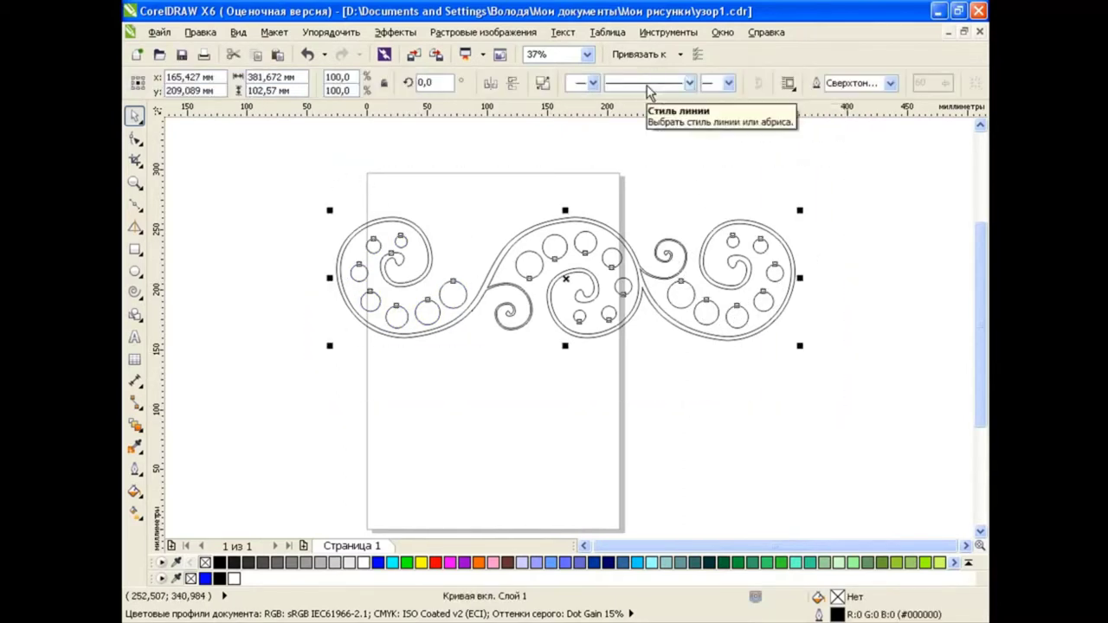
click(647, 357)
click(583, 249)
drag(329, 346, 603, 266)
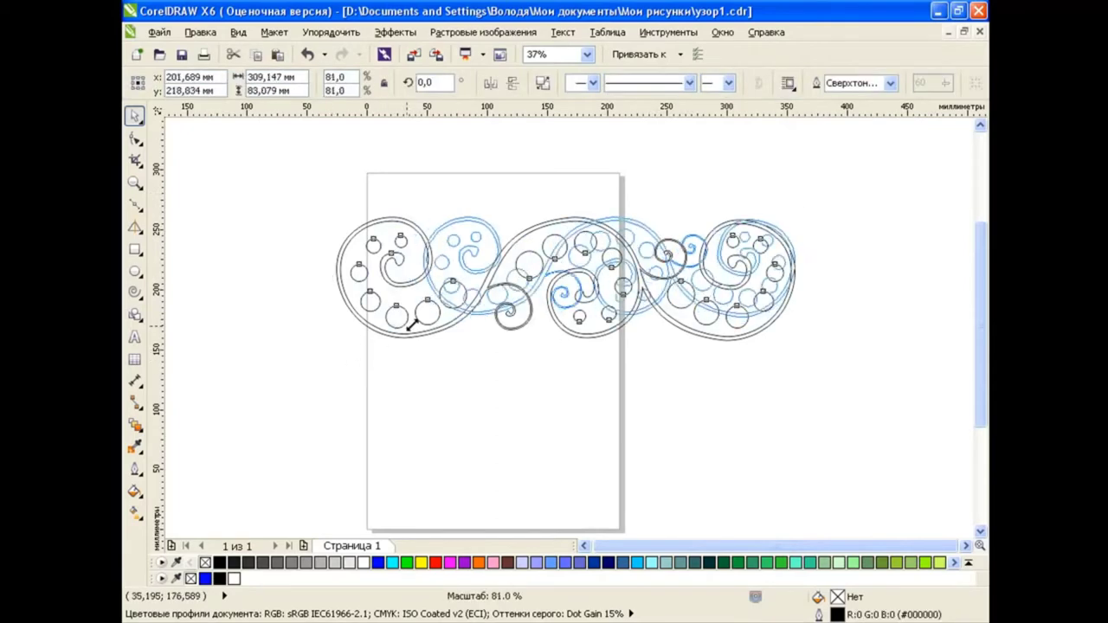
drag(705, 248, 670, 185)
click(583, 546)
click(651, 389)
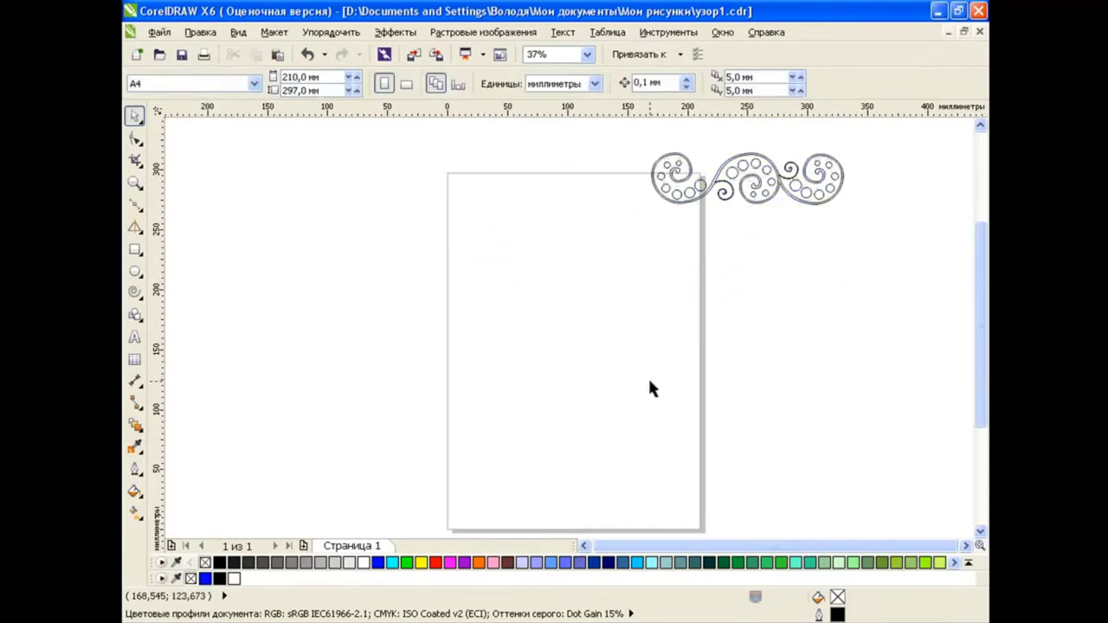
Draw a wide 550 × 80 mm rectangle spanning the page.
click(134, 249)
drag(257, 246, 918, 343)
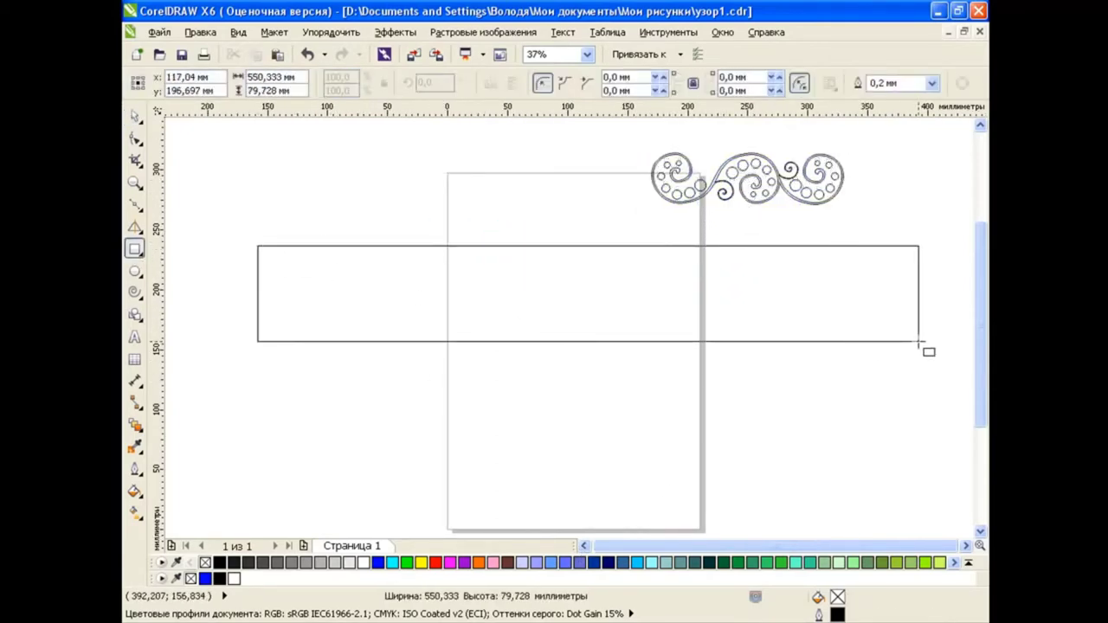
click(134, 115)
click(677, 419)
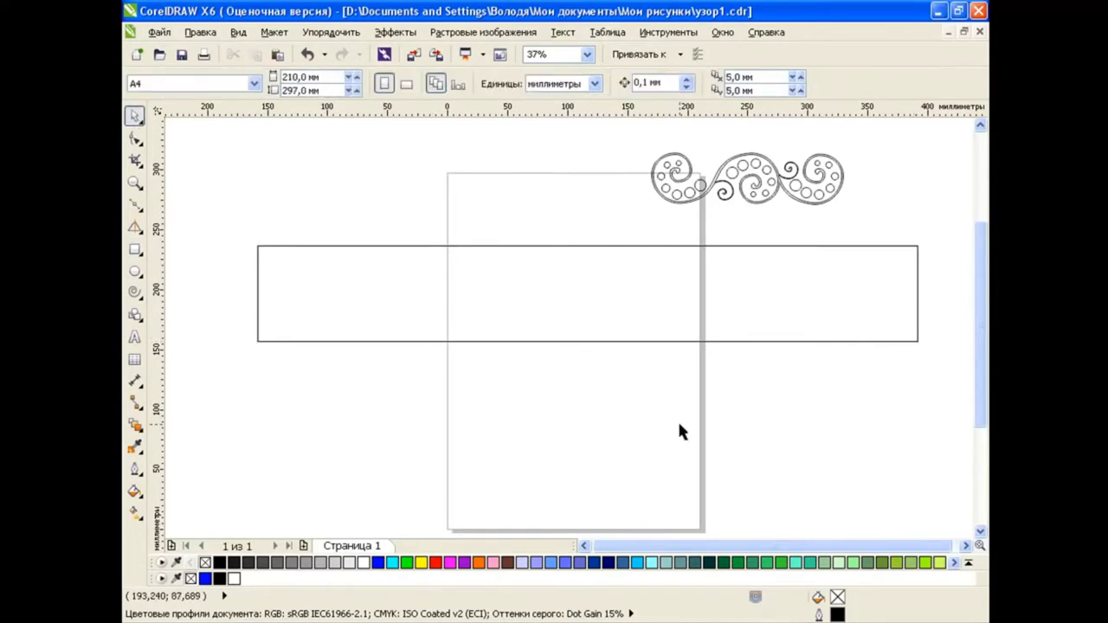
click(647, 321)
click(609, 416)
click(618, 291)
click(134, 491)
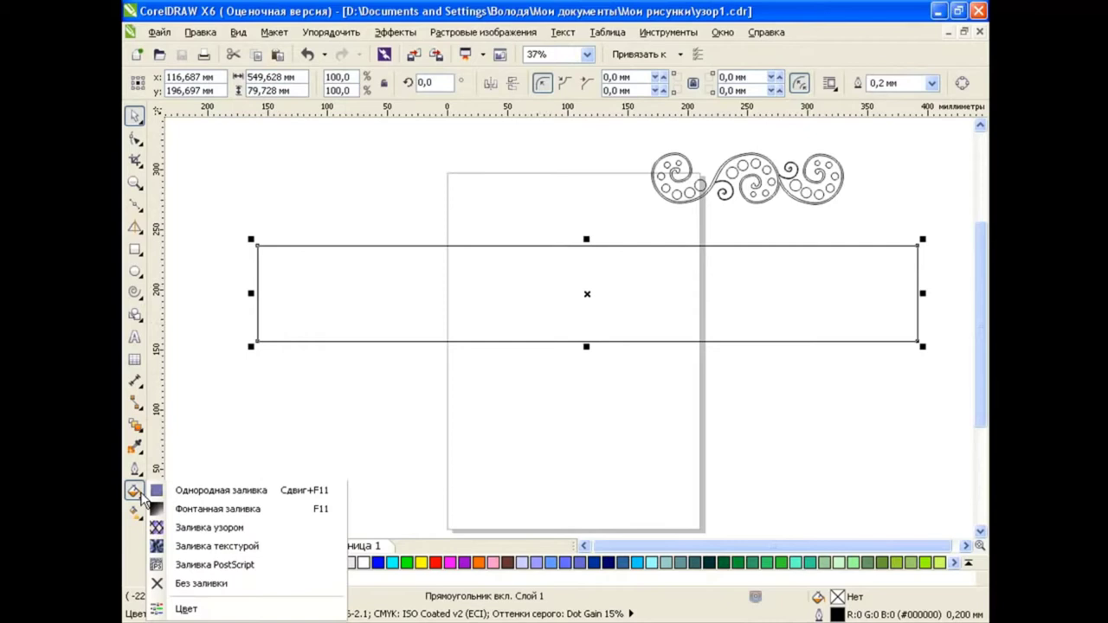
Start a custom fountain fill with green end stops and a dark sea-green stop at 52%.
click(225, 512)
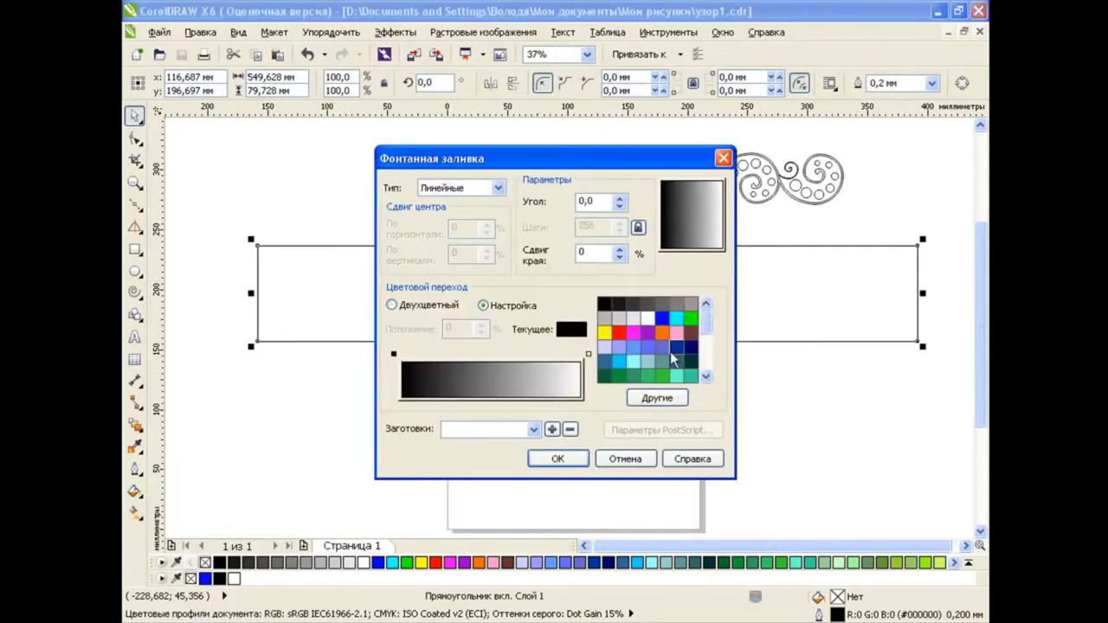
click(691, 318)
click(589, 354)
click(691, 319)
double_click(495, 353)
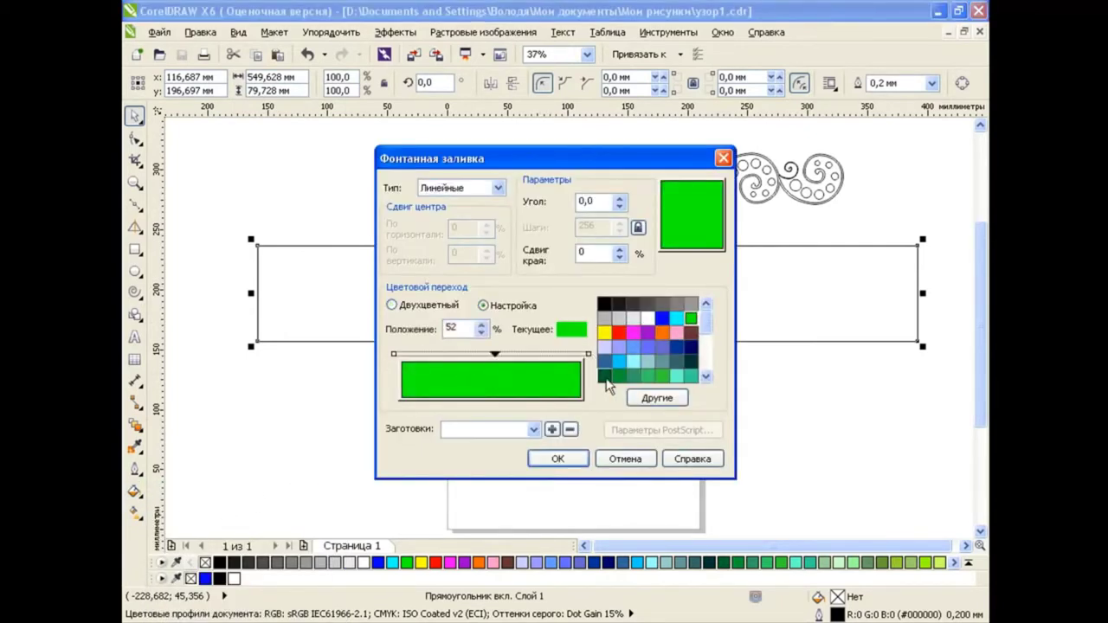
click(633, 377)
click(620, 377)
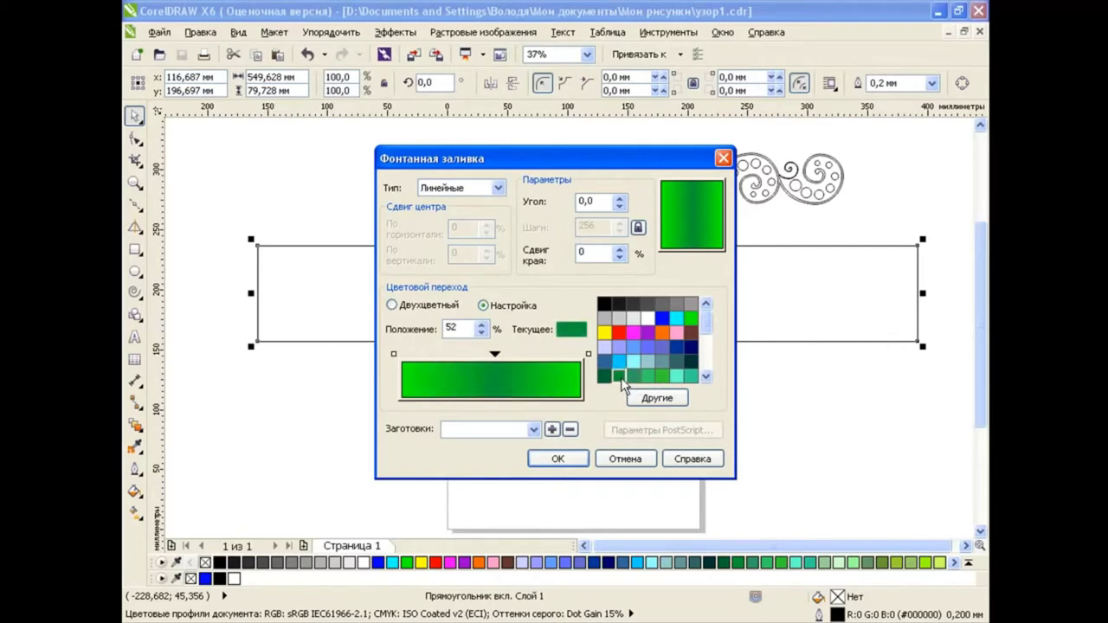
Add green stops at 66%, 23% and 36%, apply the fill, and copy a thin top strip.
double_click(519, 354)
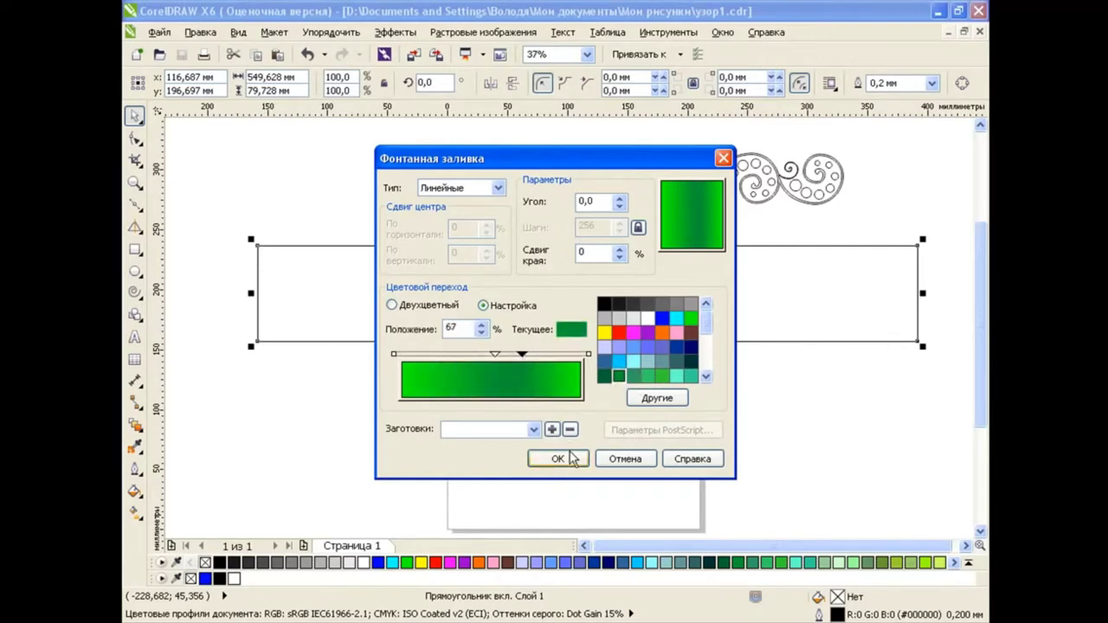
double_click(439, 354)
click(620, 378)
double_click(466, 354)
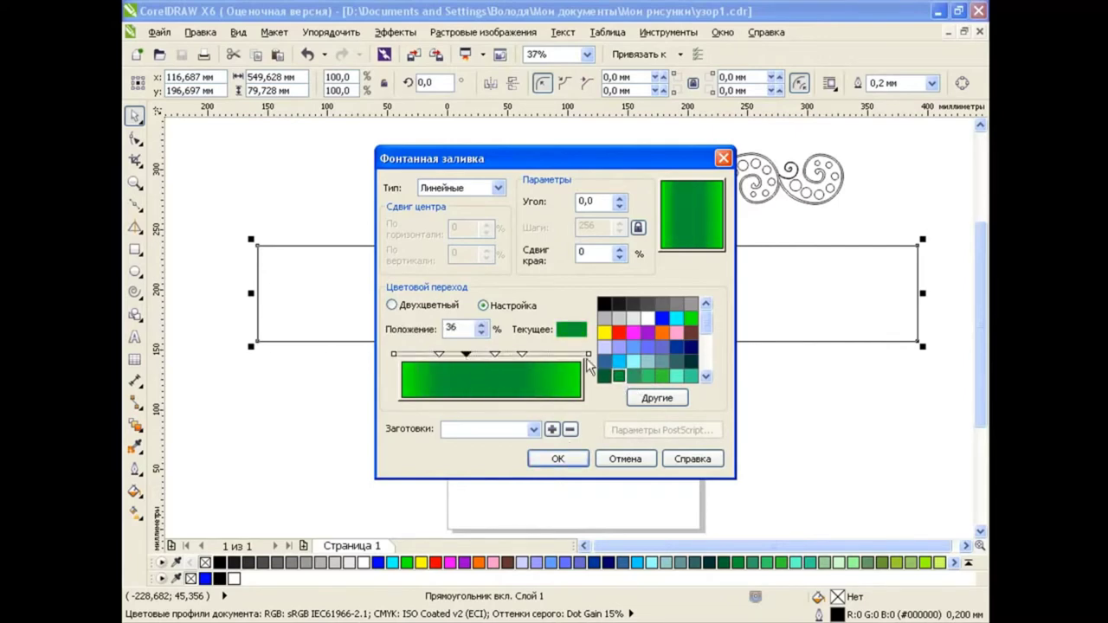
click(690, 319)
drag(521, 355, 526, 355)
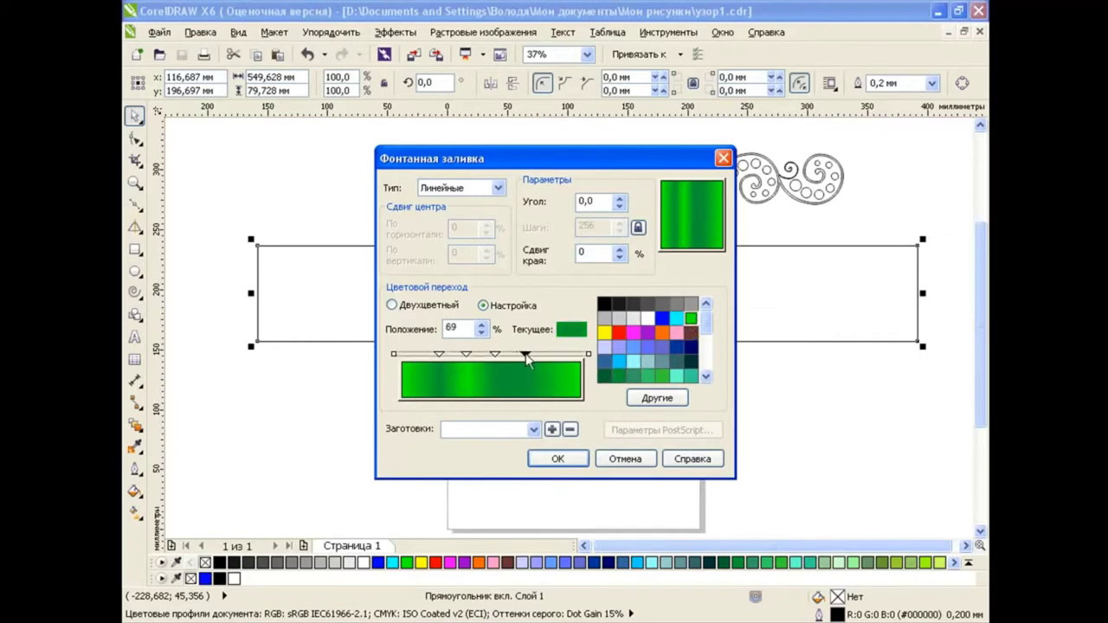
click(557, 459)
click(684, 286)
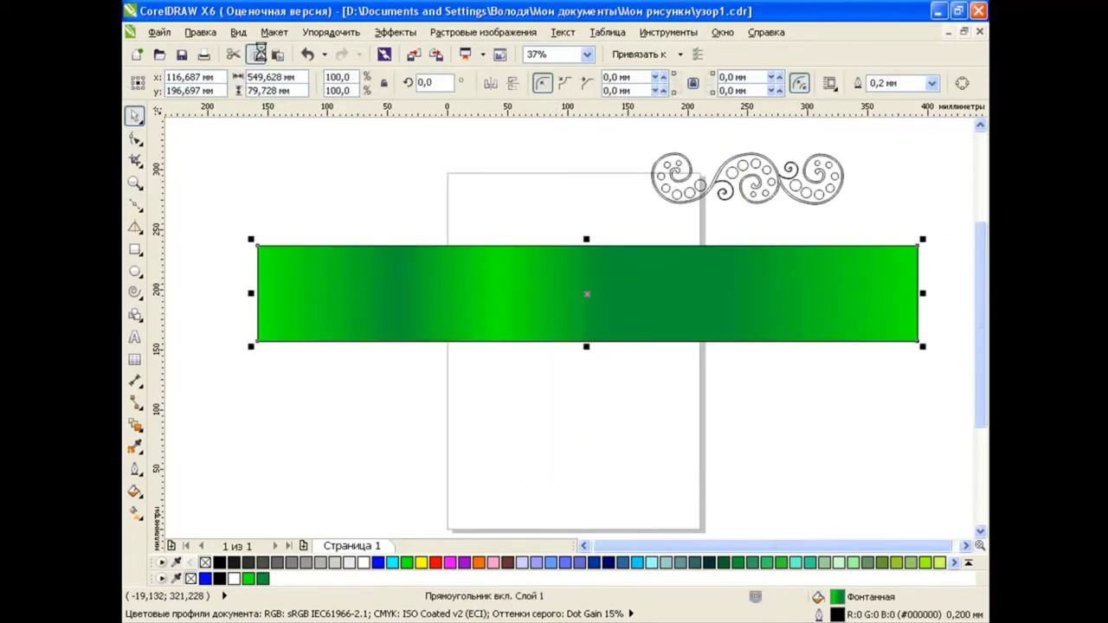
drag(588, 342, 587, 267)
Select the thin strip and try a gold square gradient preset on it.
click(602, 389)
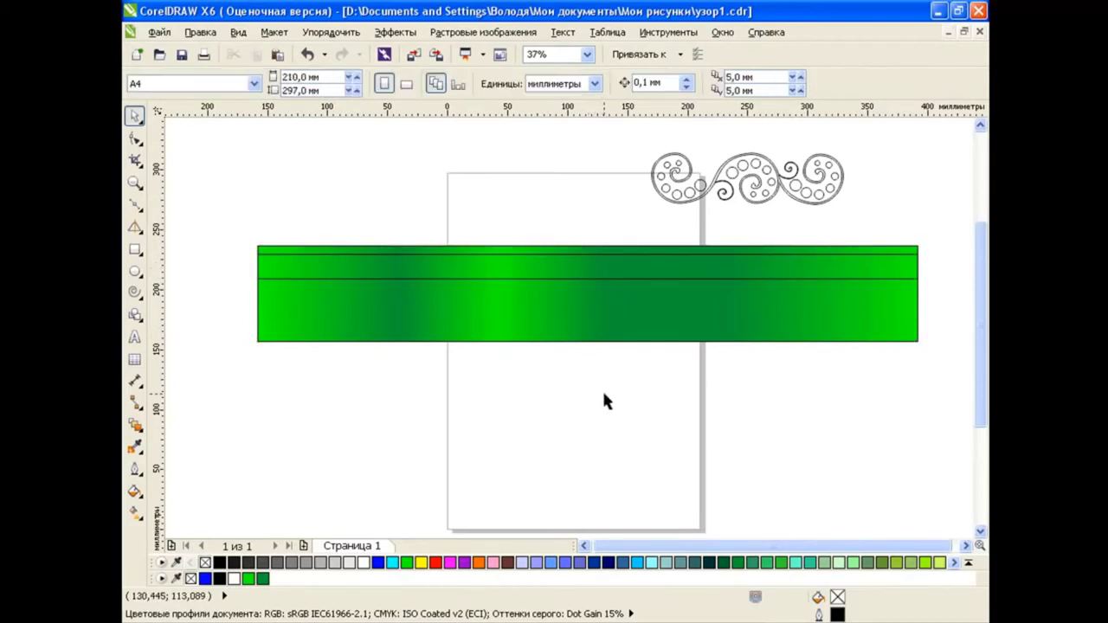
click(610, 273)
click(134, 490)
click(173, 491)
click(533, 429)
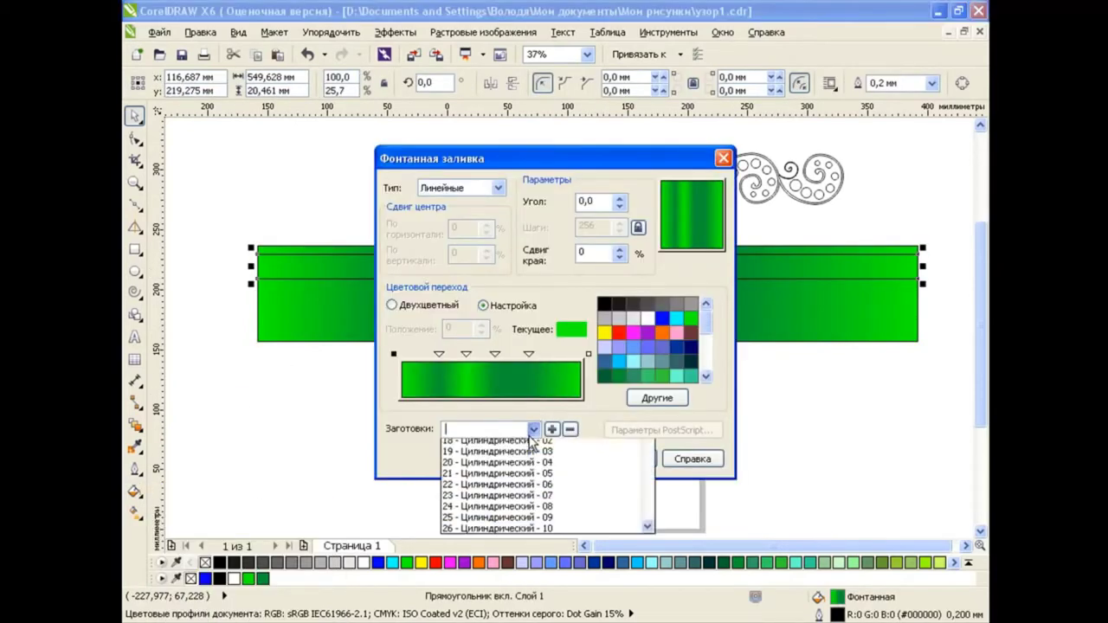
drag(647, 472, 649, 506)
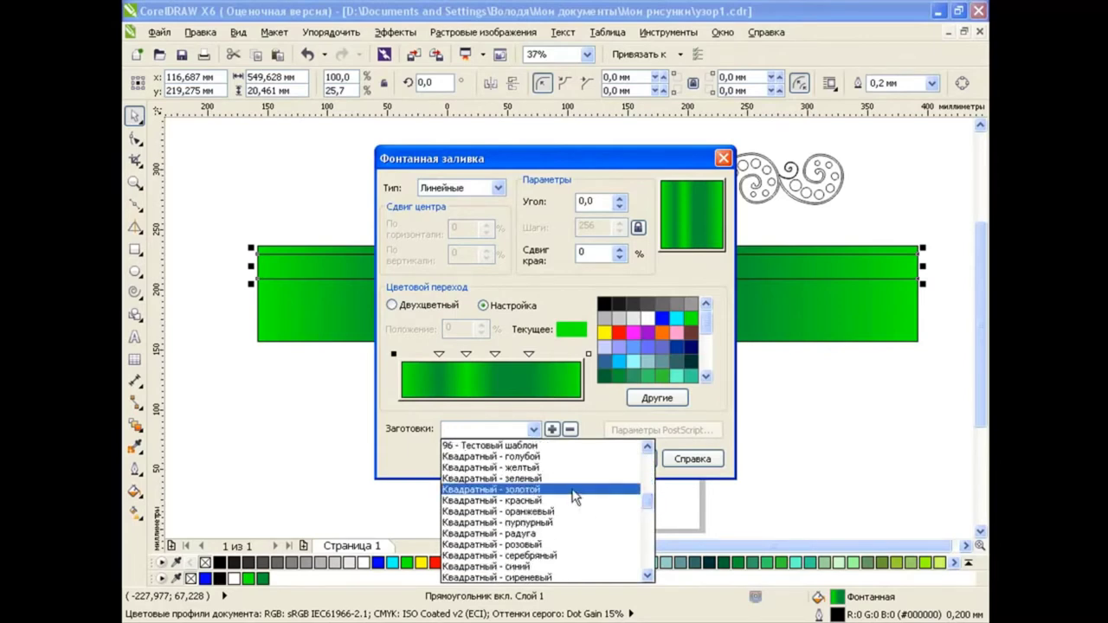
click(574, 489)
Switch the strip to the 77 - Позолоченный preset as a linear gradient.
click(533, 430)
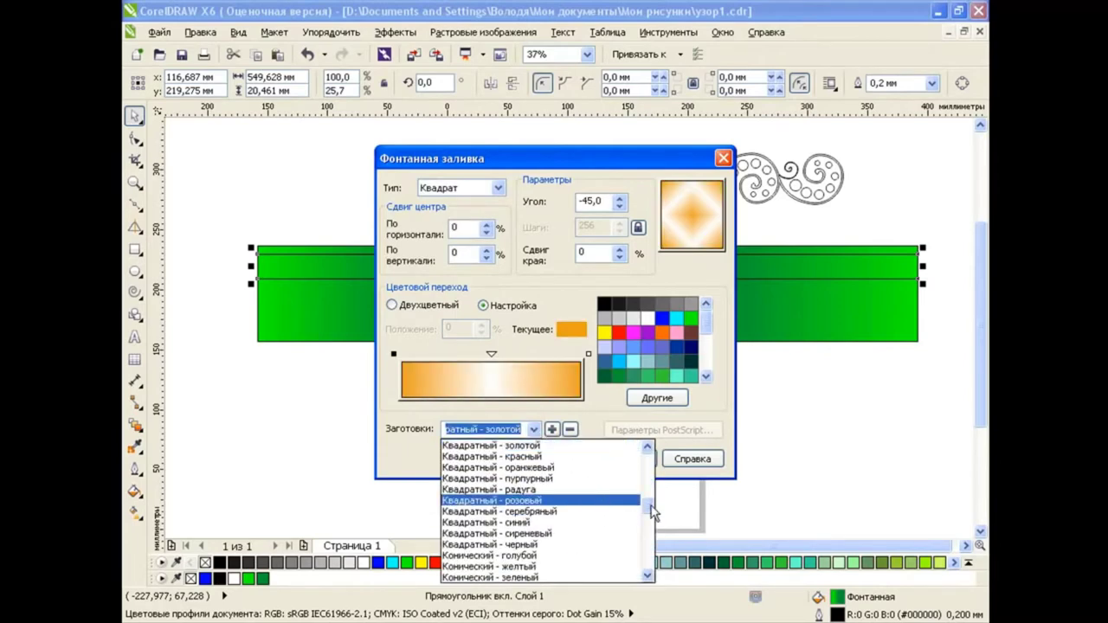
mouse_move(655, 513)
mouse_down()
mouse_move(651, 537)
mouse_move(651, 486)
mouse_up()
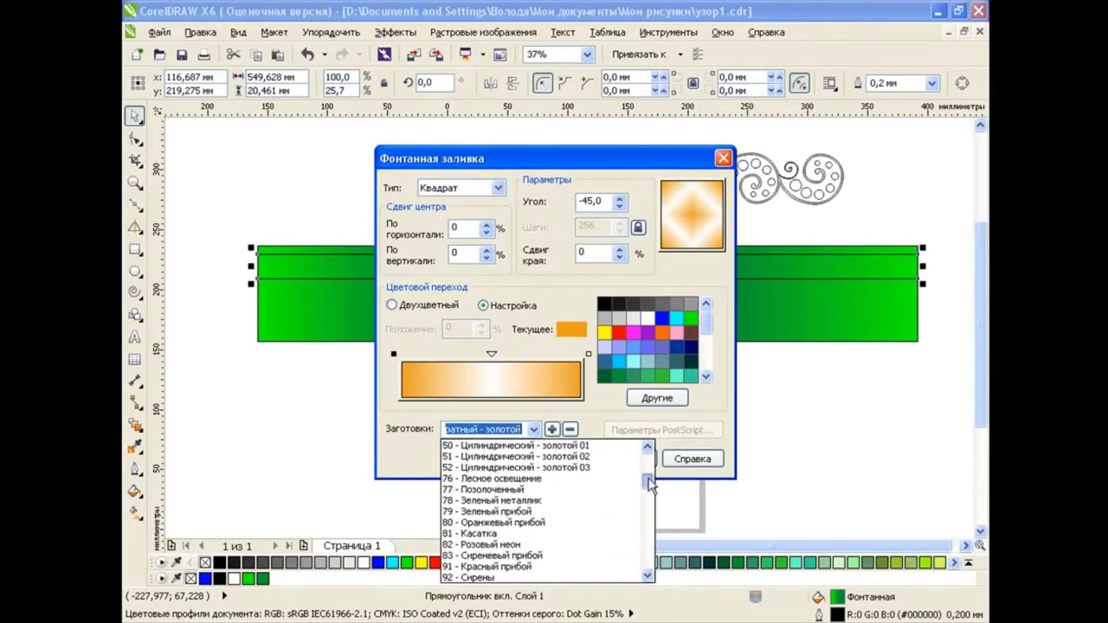
click(558, 489)
click(497, 188)
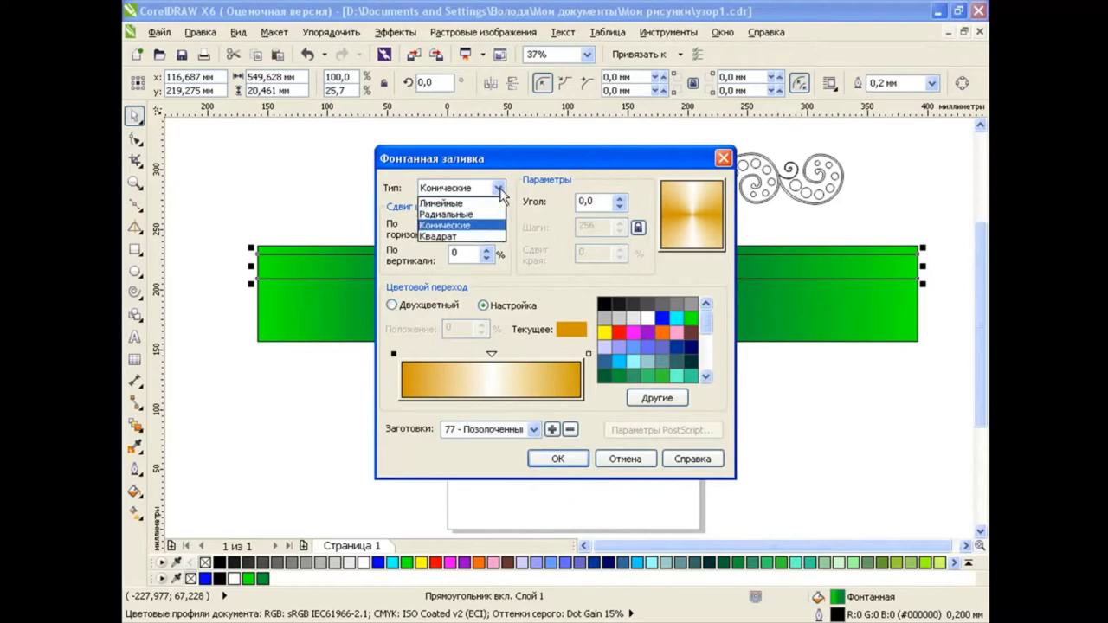
click(446, 197)
click(564, 461)
click(567, 468)
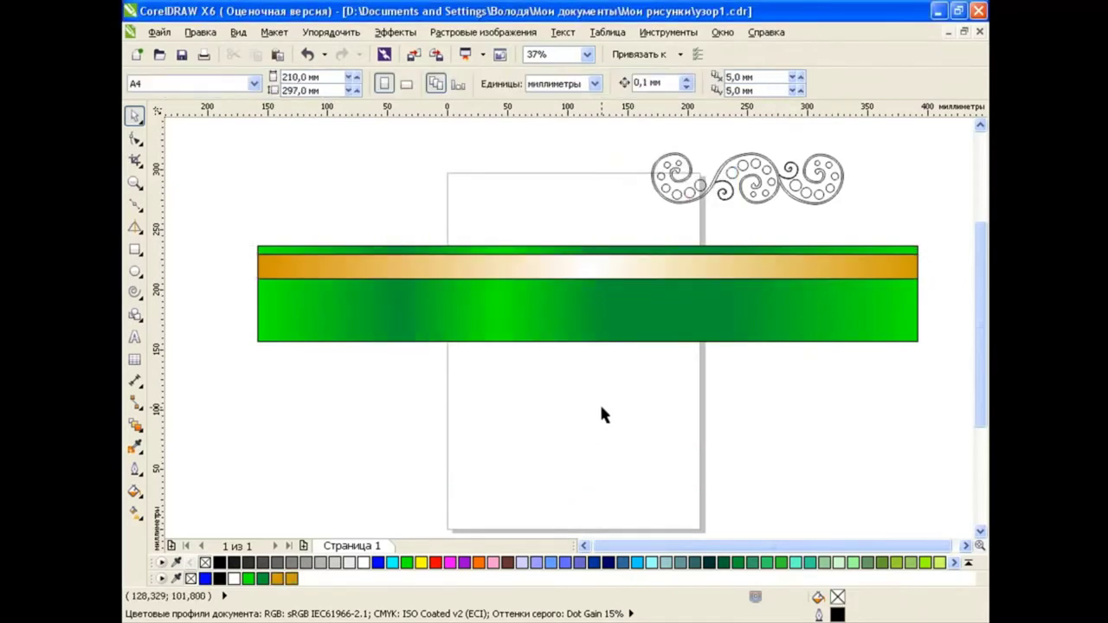
click(638, 262)
Remove the white middle stop and add a brown colour stop at 24%.
click(134, 491)
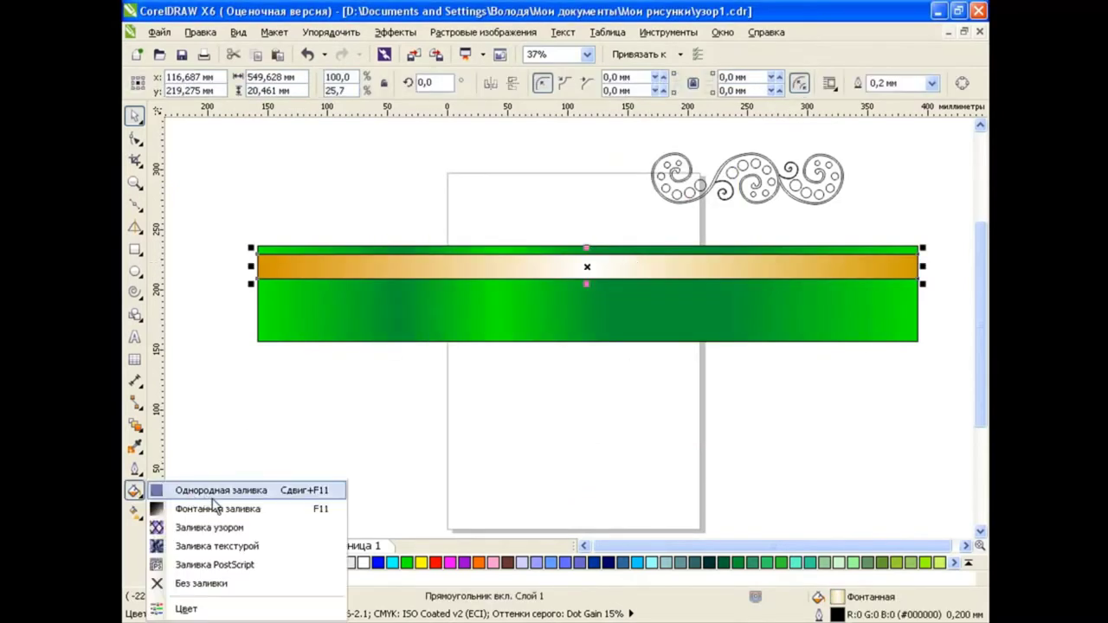
click(217, 509)
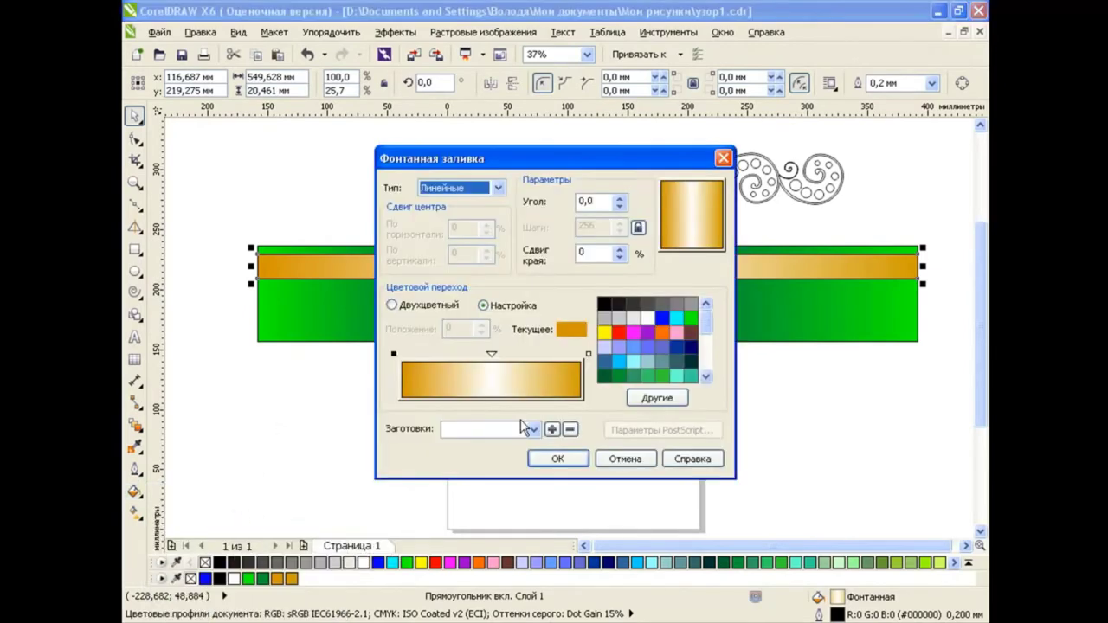
mouse_move(566, 160)
mouse_down()
mouse_move(600, 249)
mouse_move(610, 351)
mouse_up()
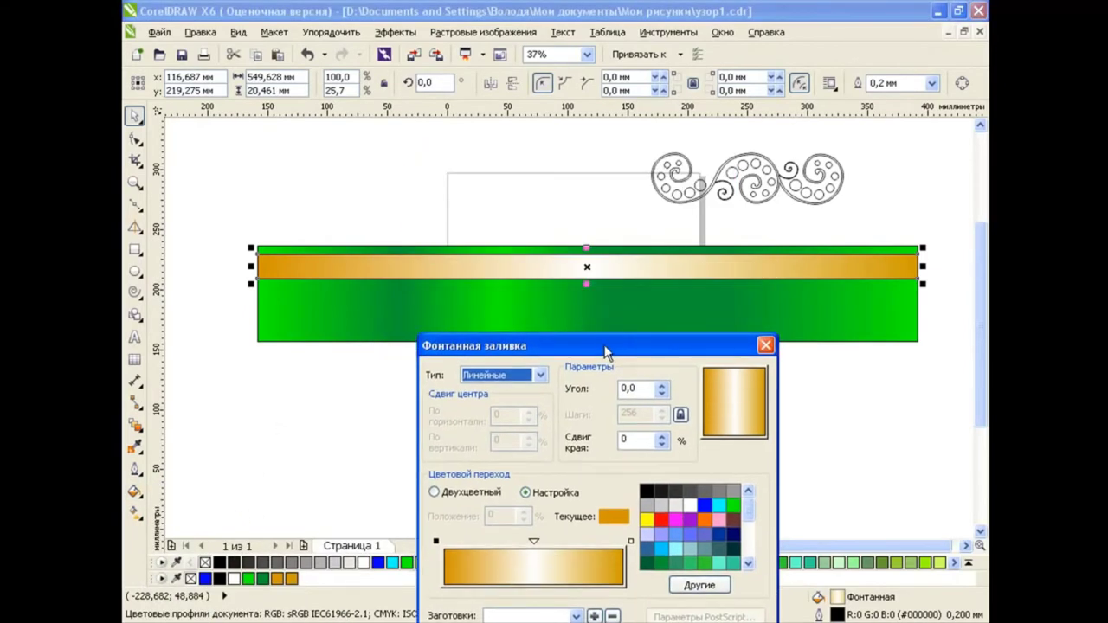
double_click(534, 544)
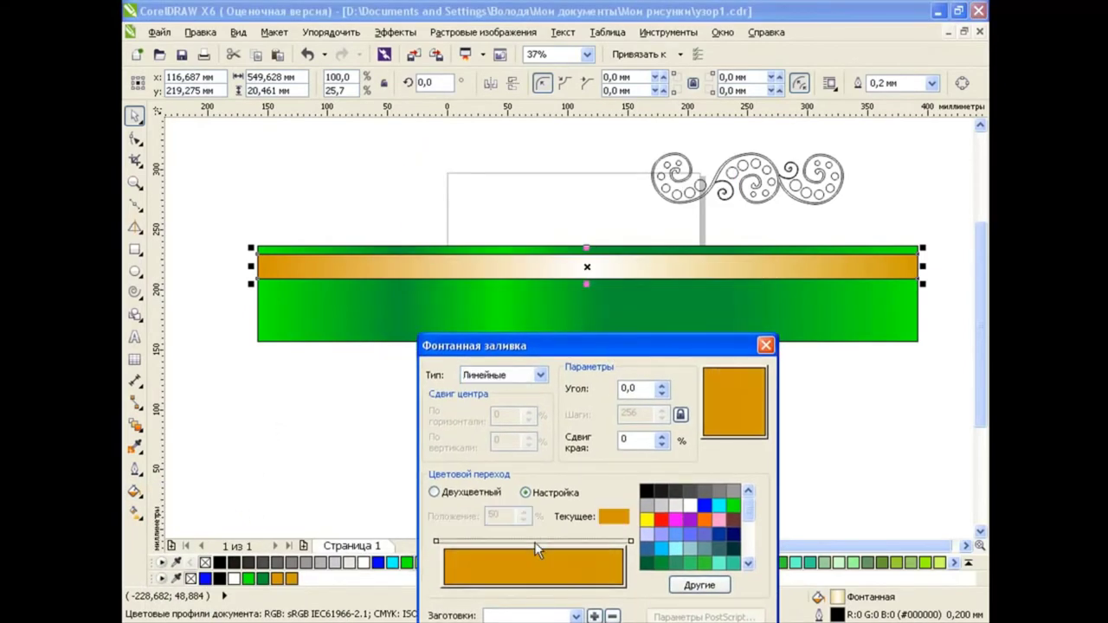
double_click(480, 543)
scroll(692, 528, down, 2)
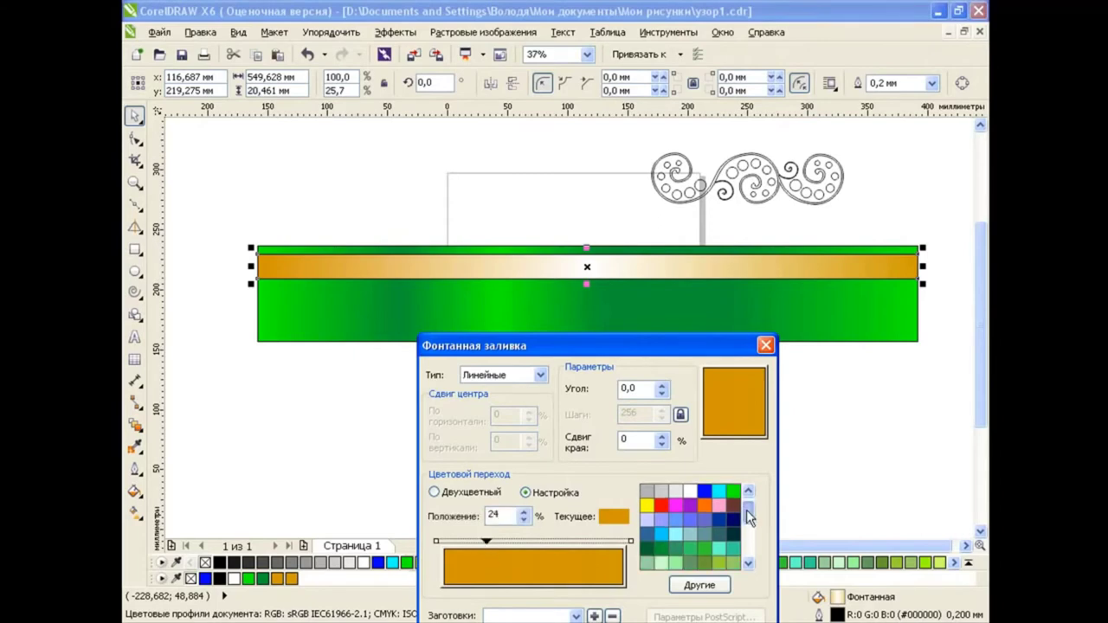
scroll(684, 541, down, 2)
click(675, 550)
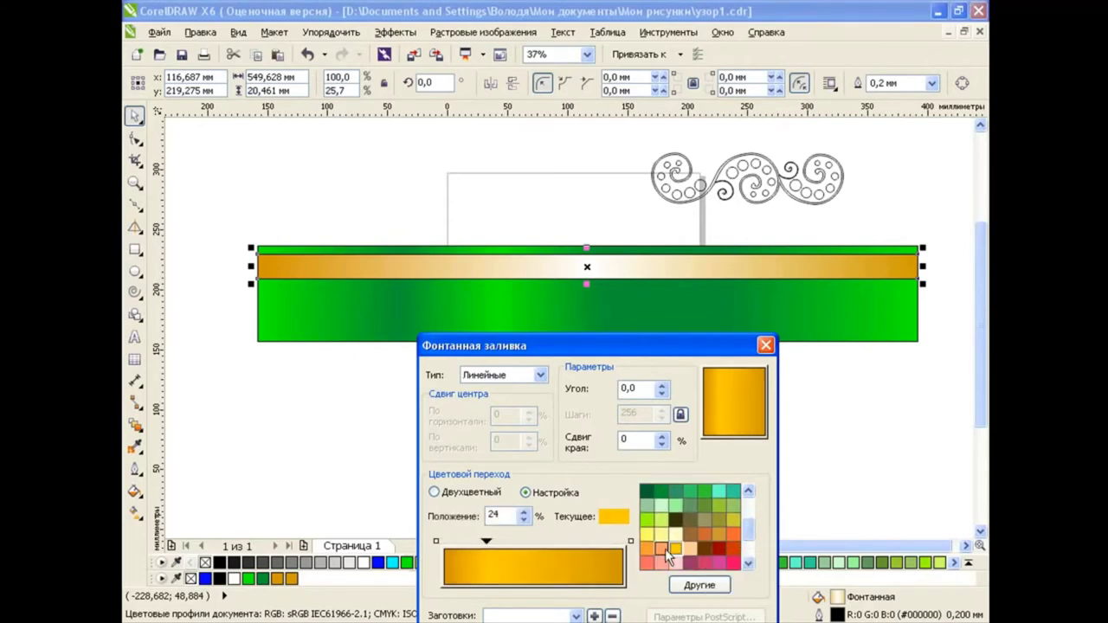
click(648, 549)
click(705, 535)
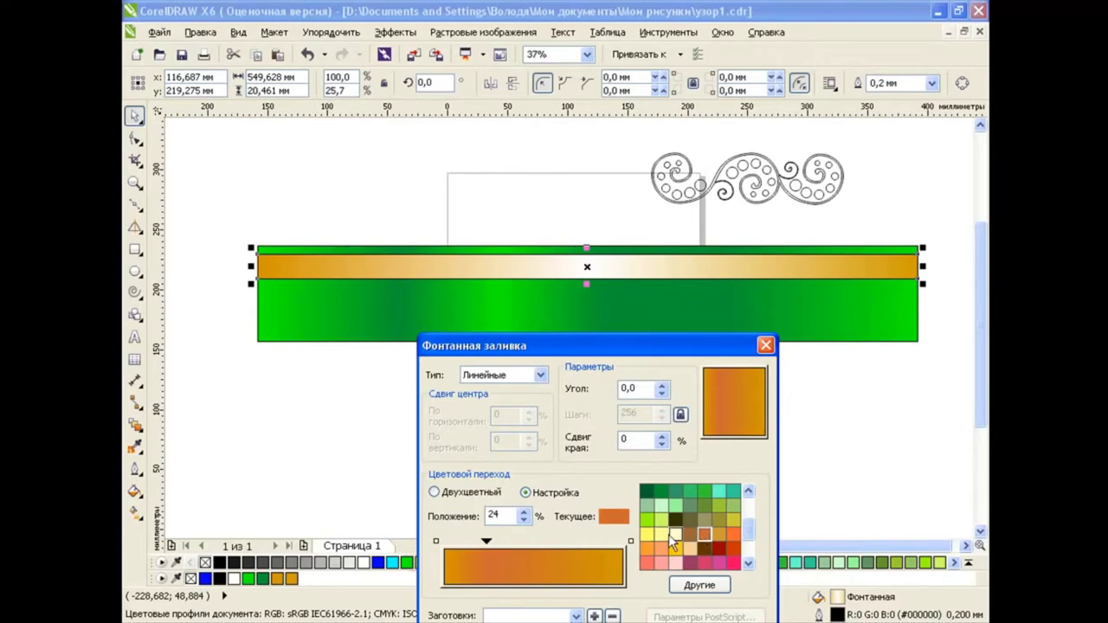
click(685, 532)
Add a brown stop at 73% and a yellow-gold stop at 45%, then apply the gradient.
double_click(573, 541)
click(690, 534)
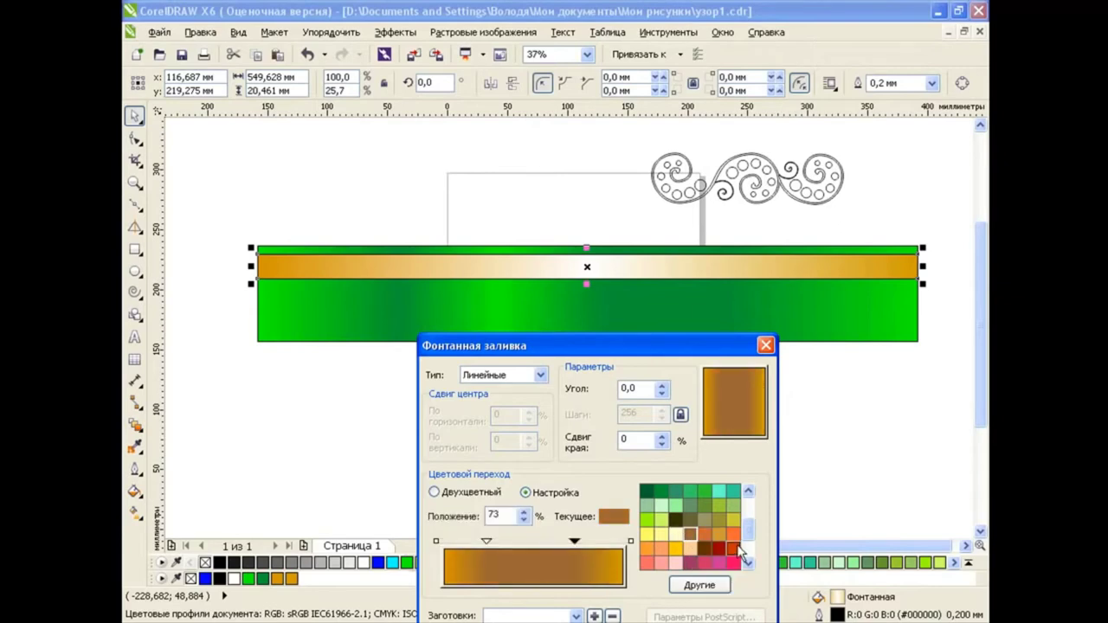
double_click(523, 541)
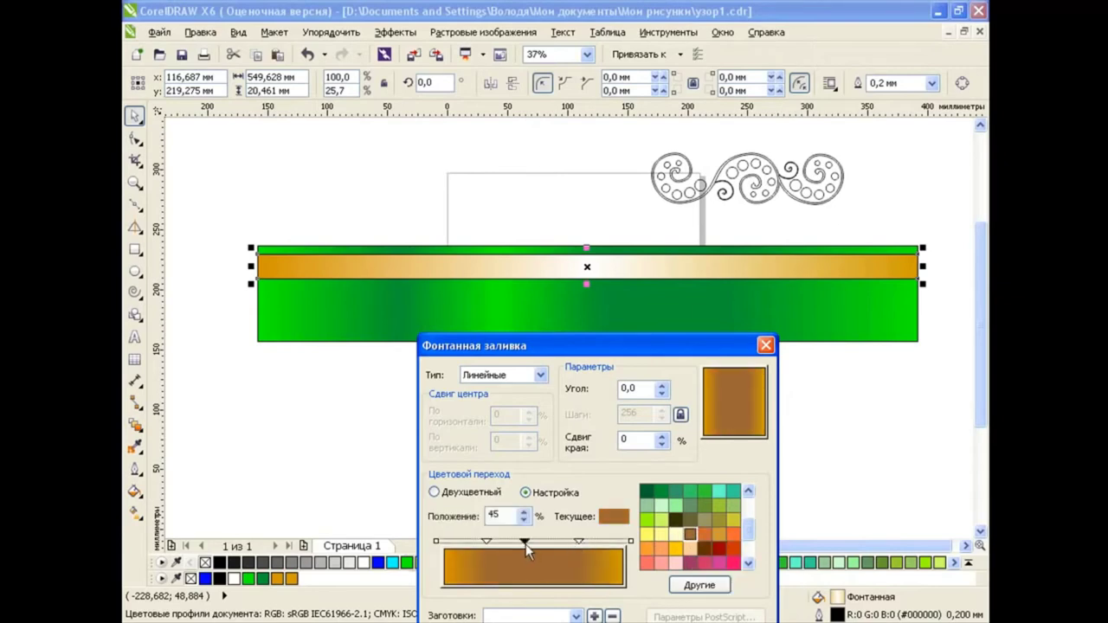
click(658, 549)
click(671, 549)
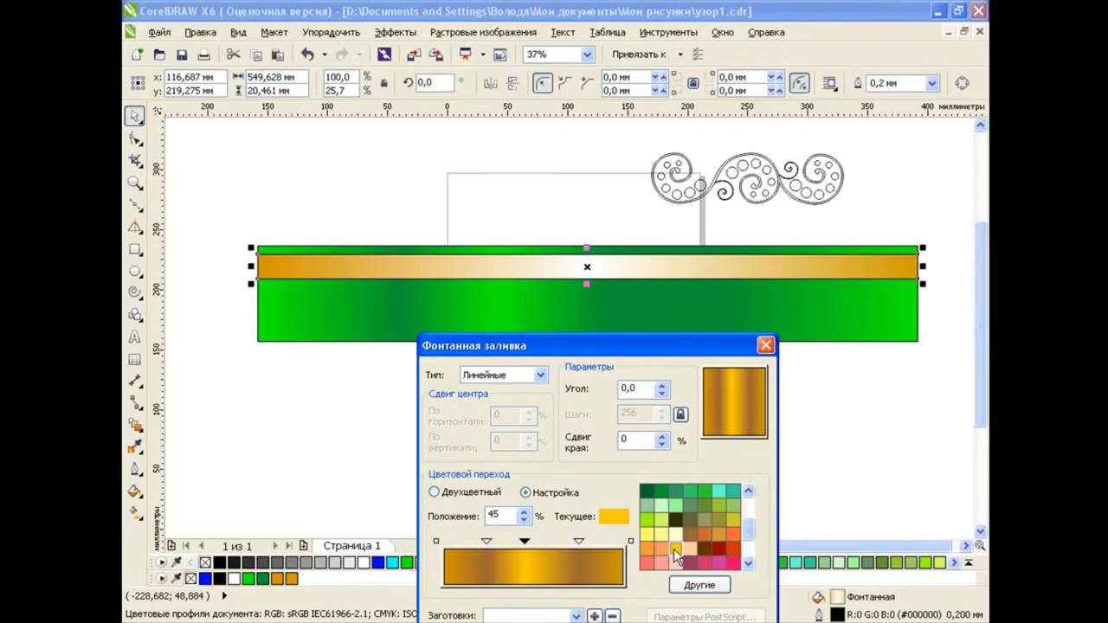
drag(654, 360, 643, 166)
click(596, 384)
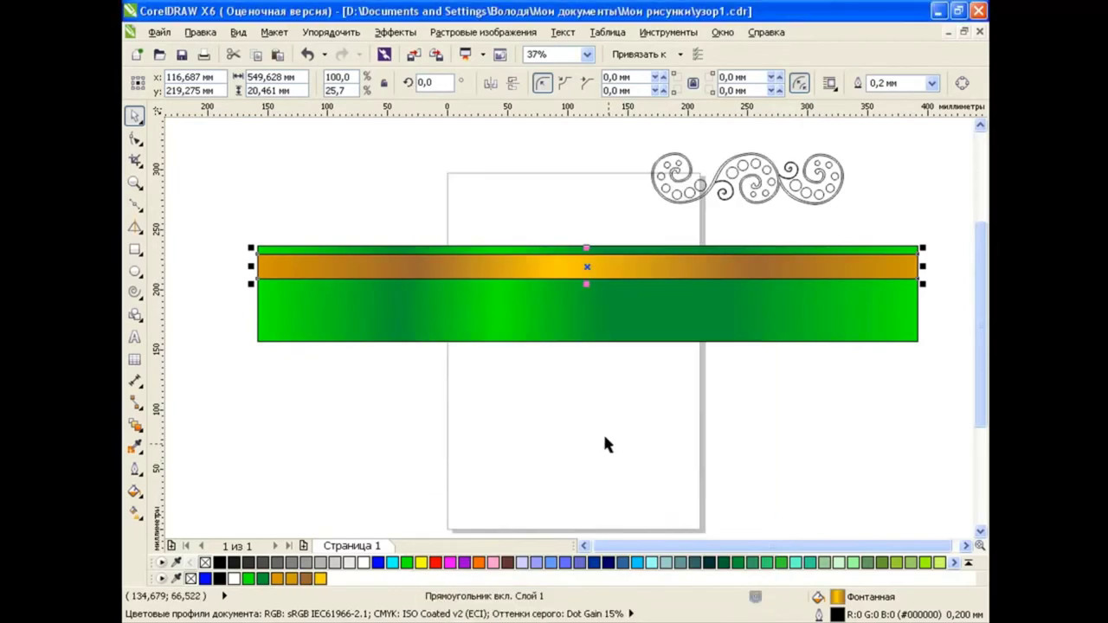
click(603, 437)
click(661, 272)
click(277, 54)
Duplicate the gold stripe as a thin strip about 3.5 mm tall along the band edges.
mouse_move(589, 262)
mouse_down()
mouse_move(586, 252)
mouse_move(587, 340)
mouse_up()
click(589, 389)
click(587, 249)
key(Escape)
Move the swirl ornament onto the green band's left end, about 159 × 43 mm.
click(481, 250)
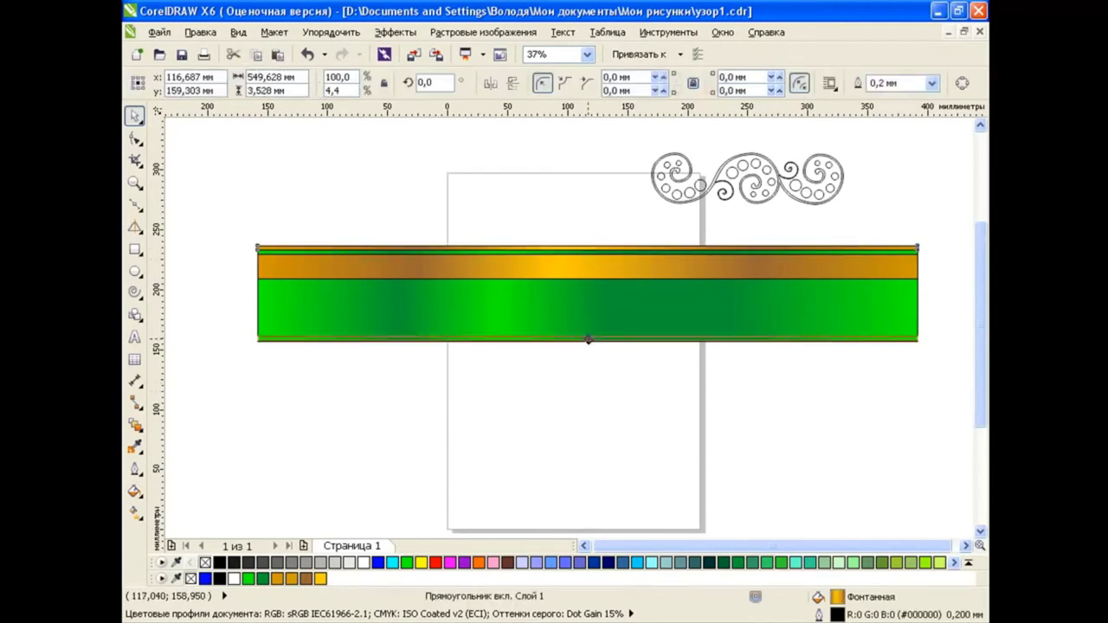
click(588, 399)
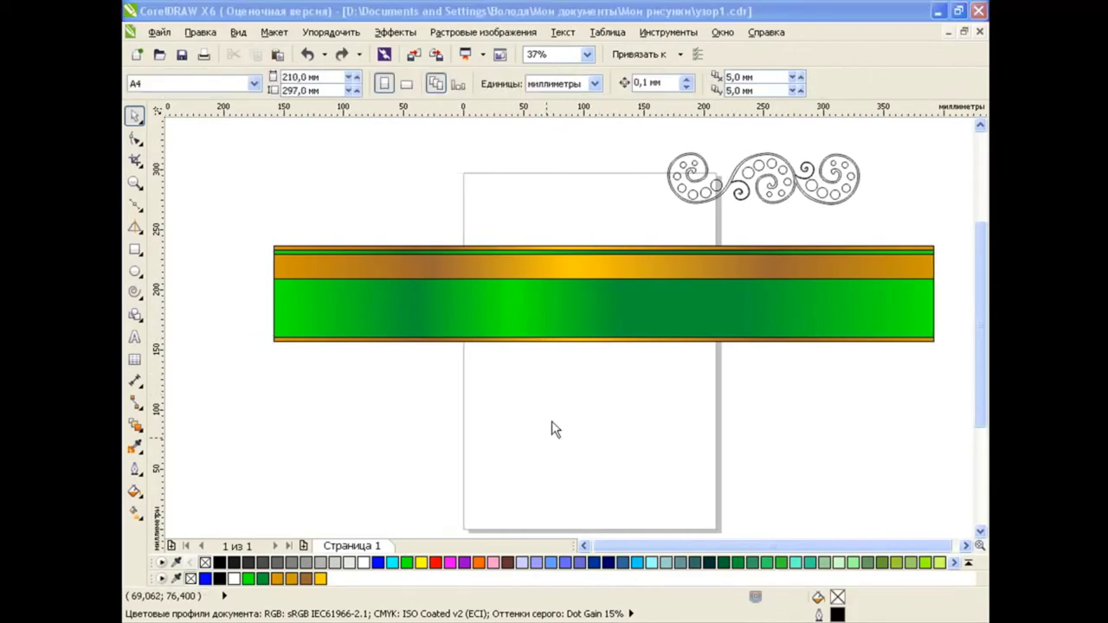
drag(735, 171, 345, 299)
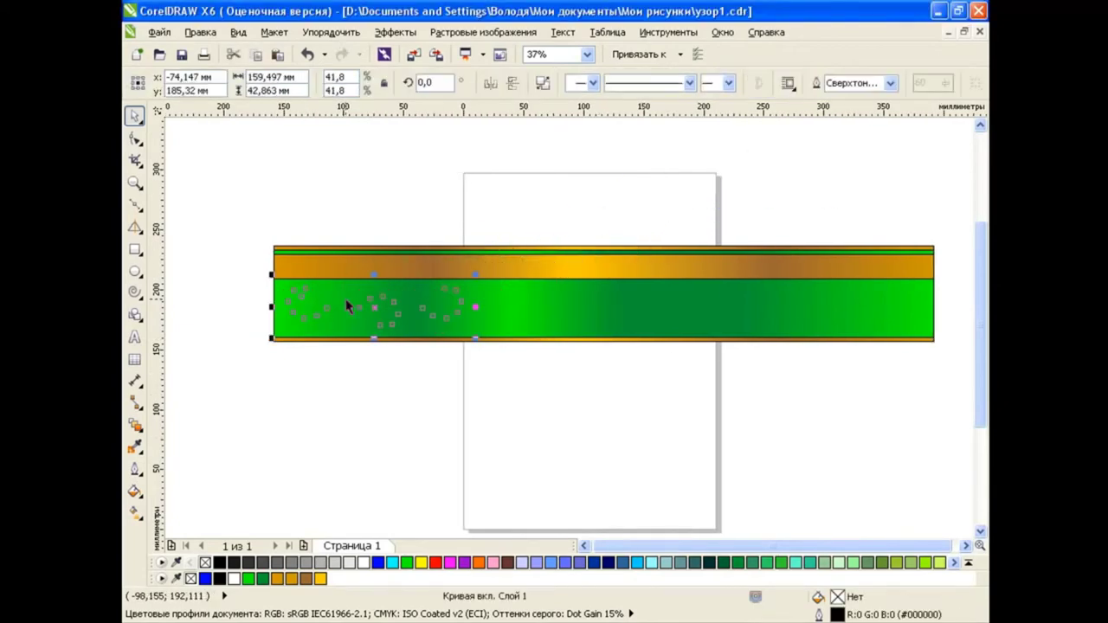
Copy only the fill from the gold stripe onto the swirl ornament via Copy Properties From.
click(200, 32)
click(223, 44)
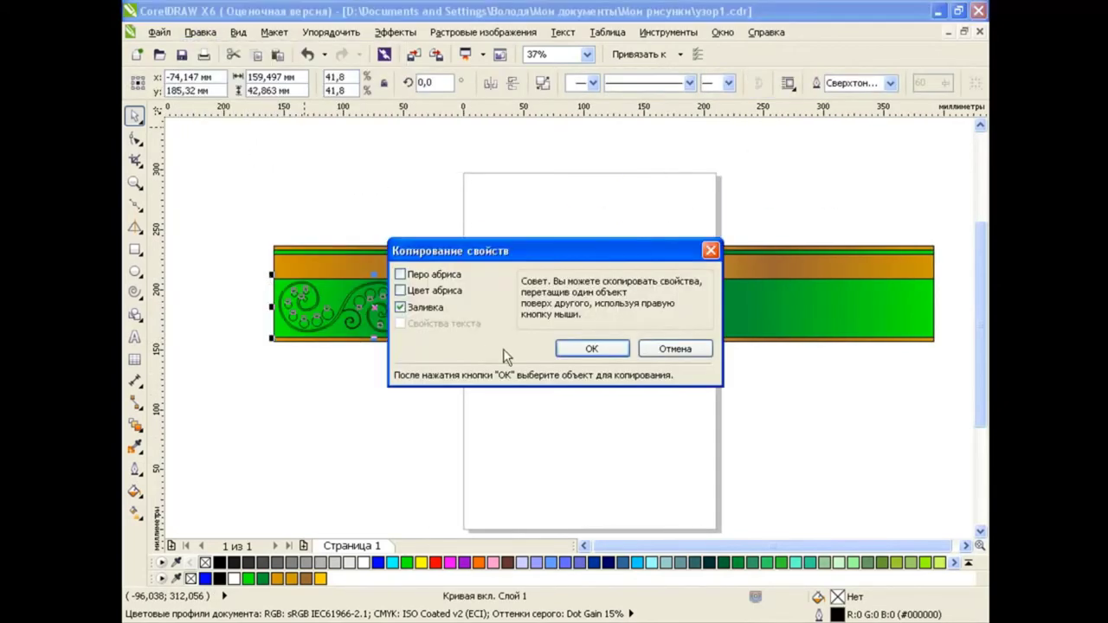
click(574, 349)
click(504, 344)
Duplicate the gold ornament so three copies run along the green band.
click(470, 302)
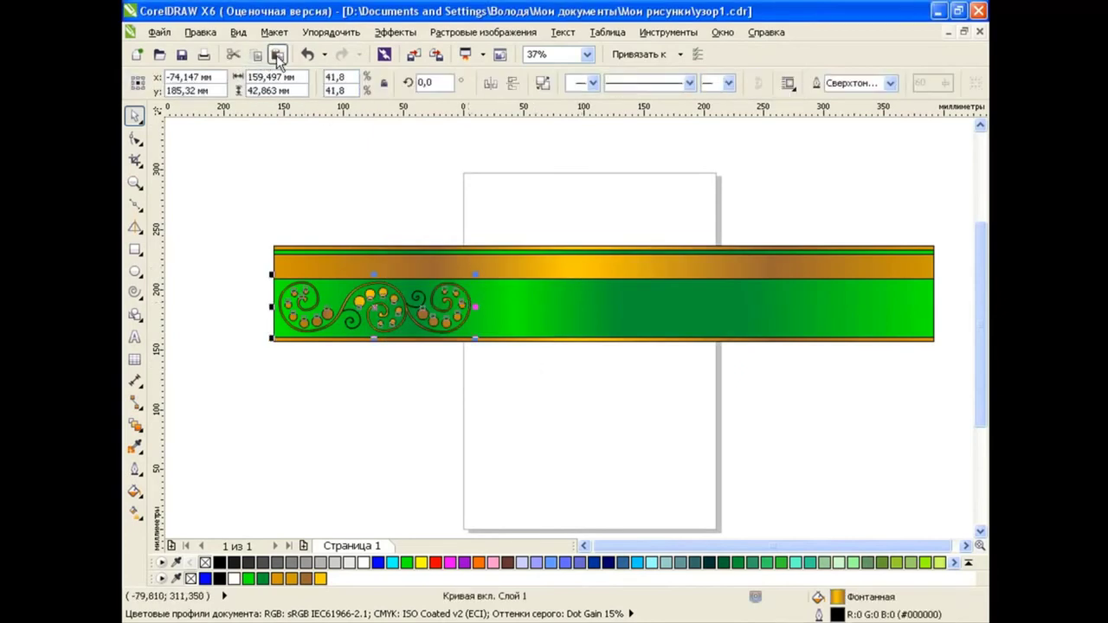
click(277, 55)
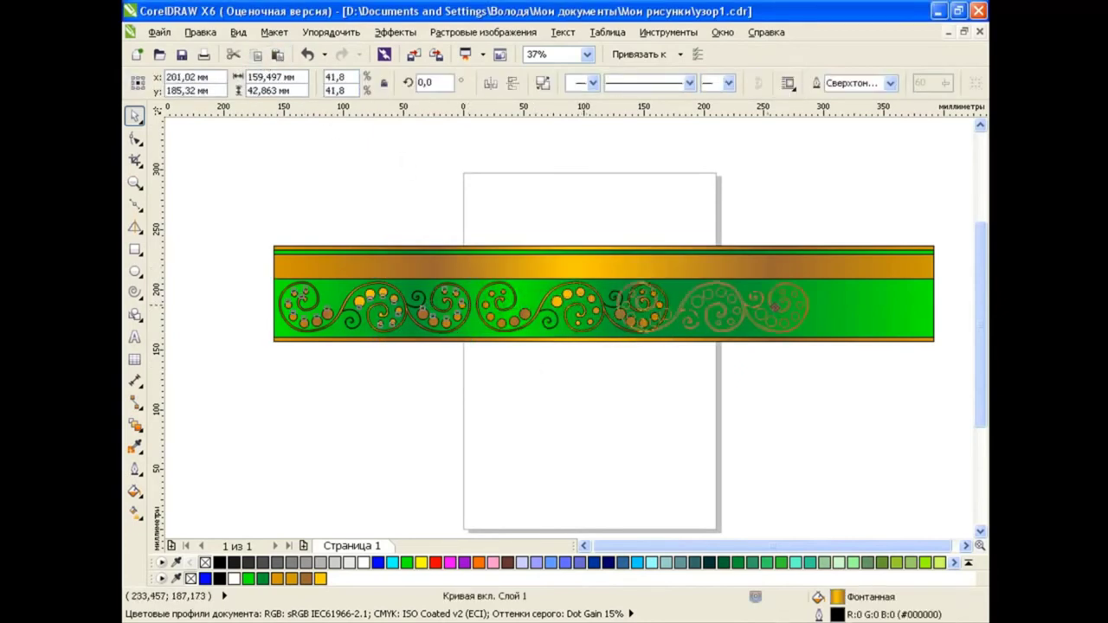
key(Escape)
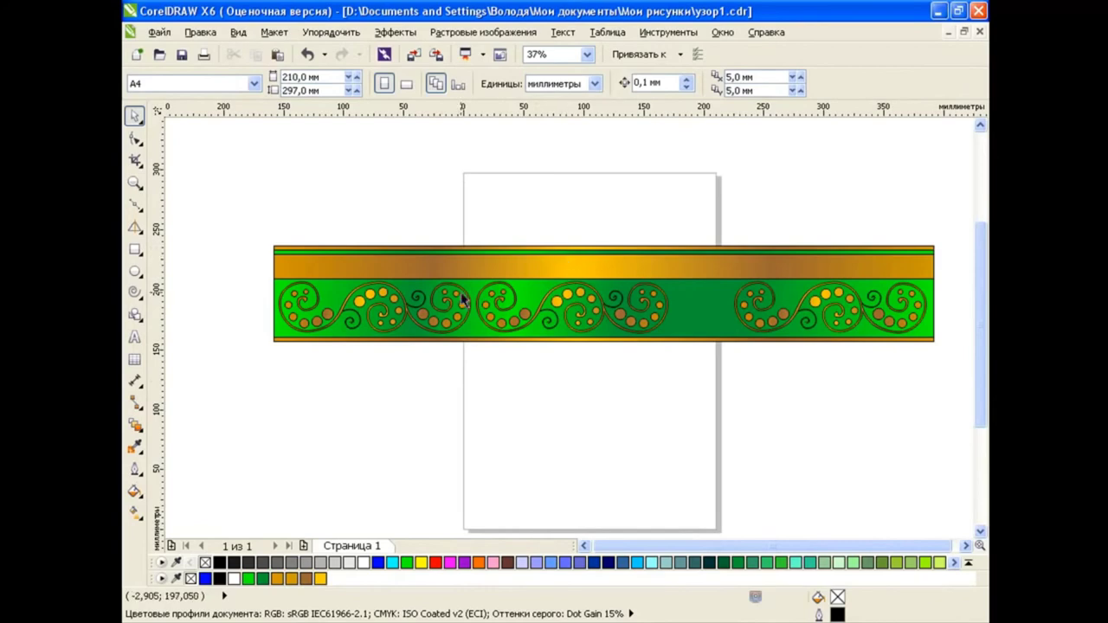
click(464, 300)
Distribute the three ornaments evenly by their horizontal centres using Align and Distribute.
shift+click(520, 298)
shift+click(750, 294)
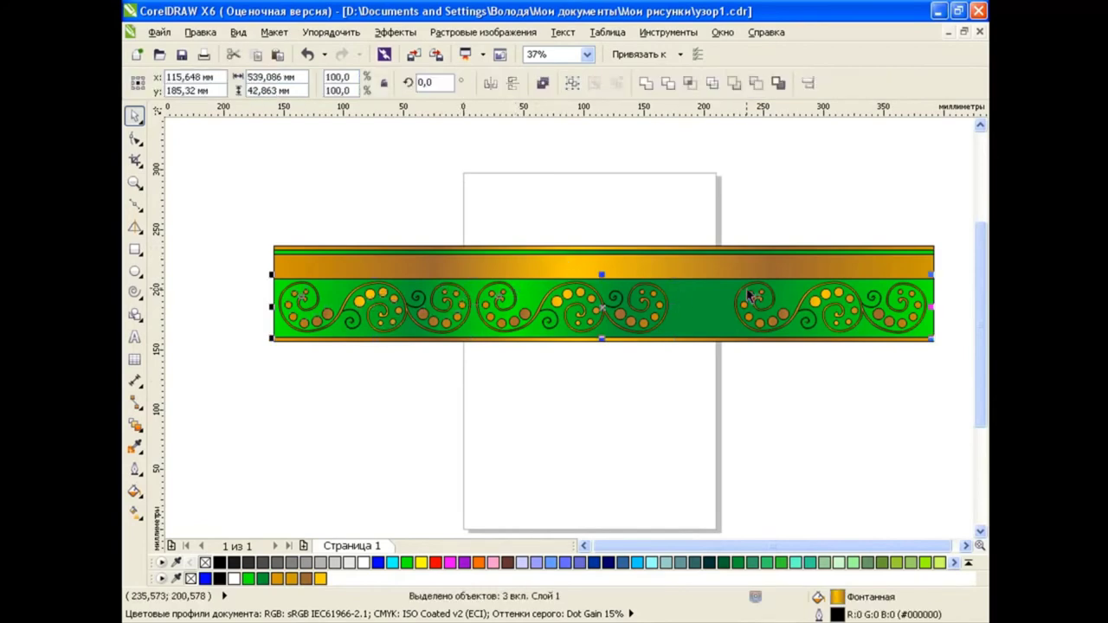
click(806, 82)
click(518, 262)
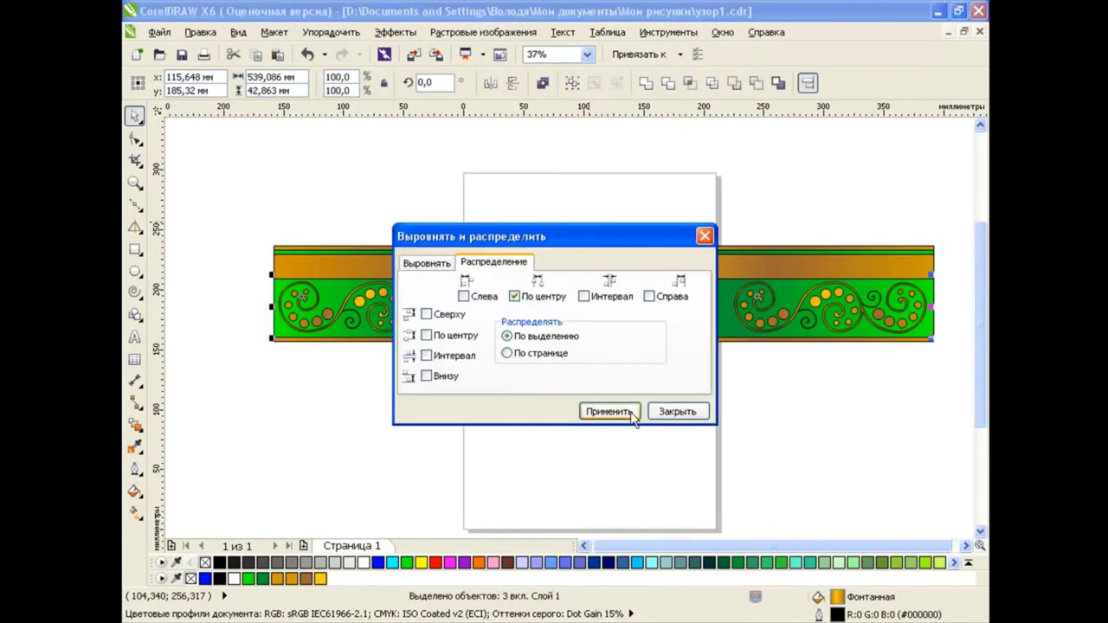
click(634, 412)
click(673, 412)
click(672, 418)
Group all seven objects of the green band and remove their outlines.
mouse_move(259, 225)
mouse_down()
mouse_move(722, 424)
mouse_move(938, 347)
mouse_up()
click(572, 82)
right_click(205, 563)
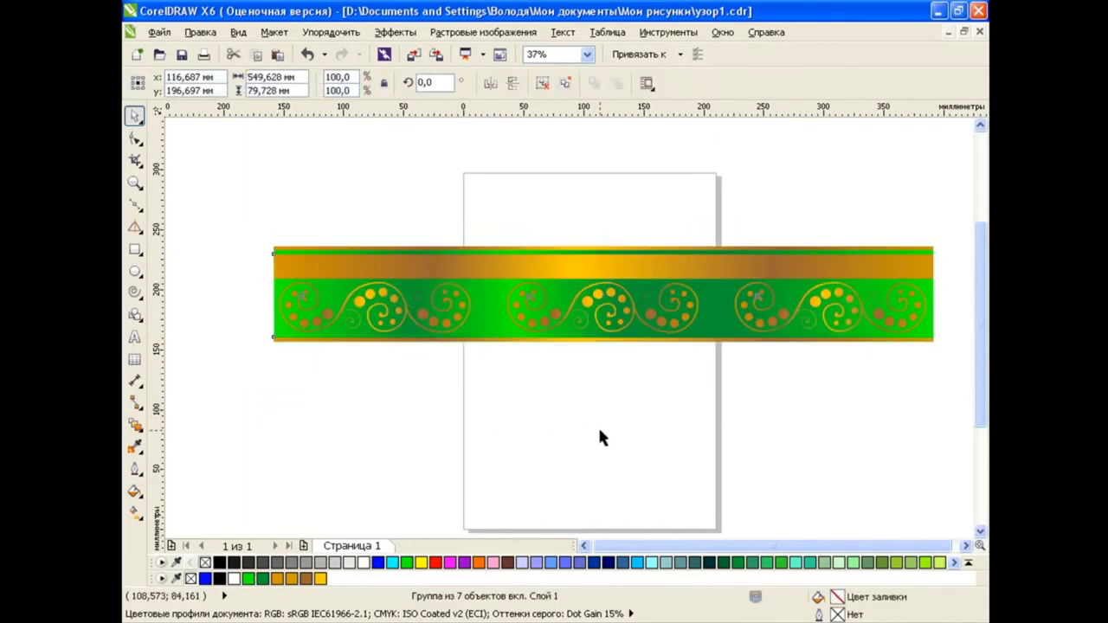
click(597, 425)
Squash the grouped band vertically to about 55% of its height.
click(606, 260)
drag(602, 346, 612, 296)
click(617, 372)
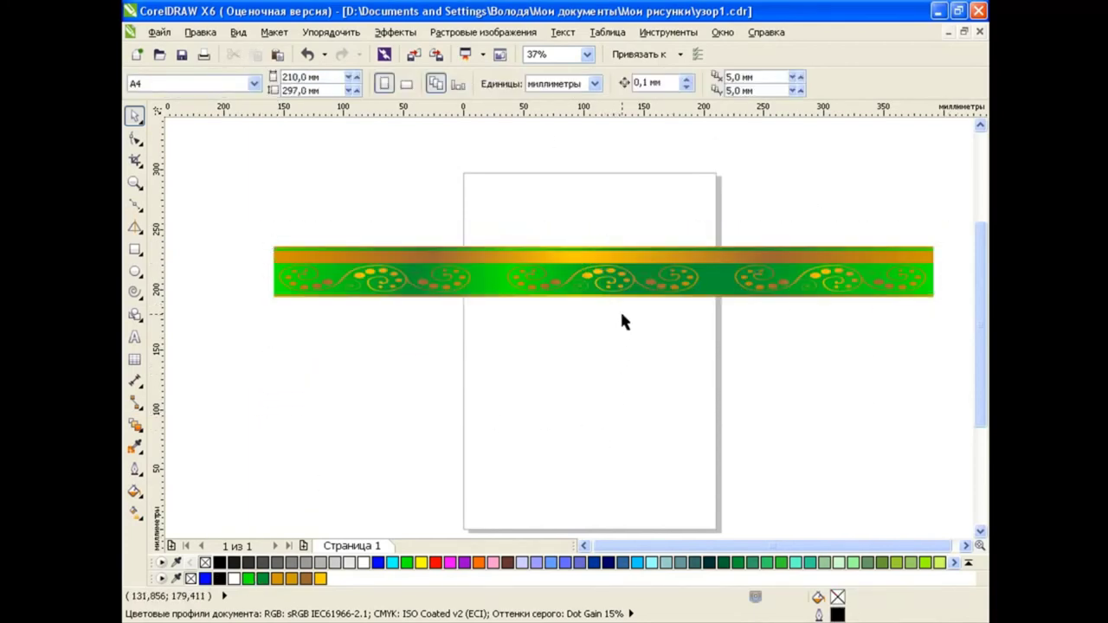
Undo the vertical squash and move the grouped green band up near the page top.
key(ctrl+z)
key(ctrl+z)
click(604, 344)
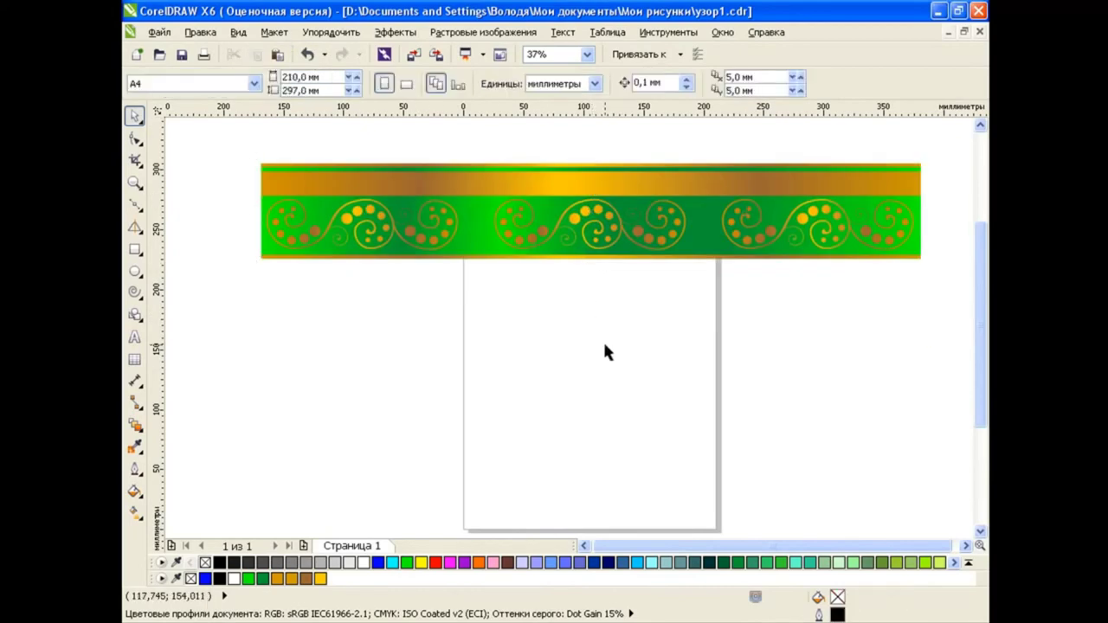
click(594, 199)
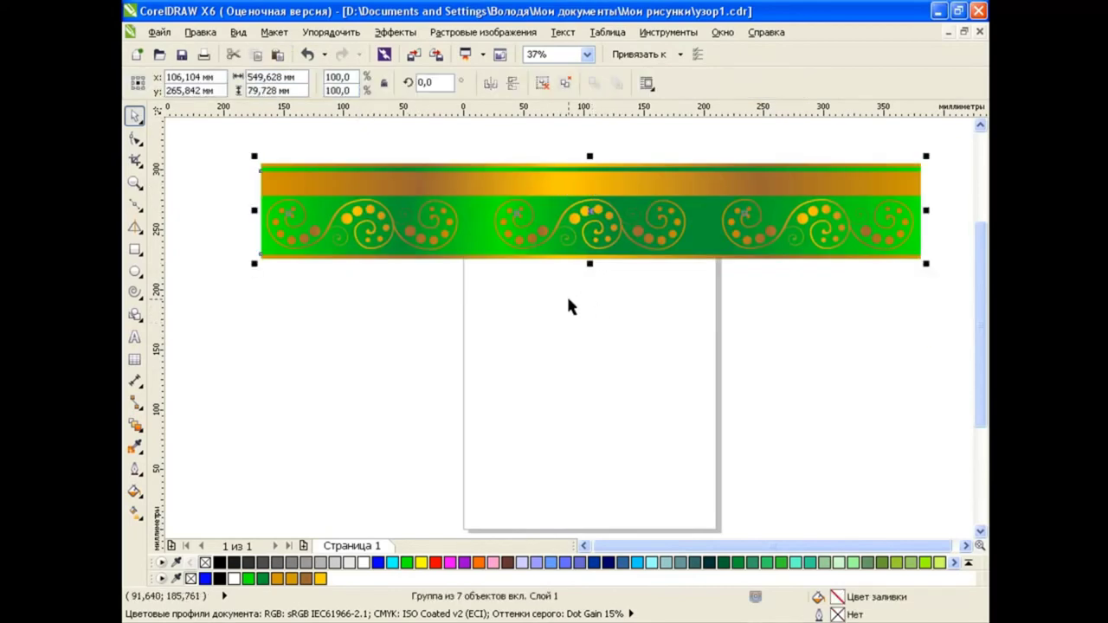
click(580, 299)
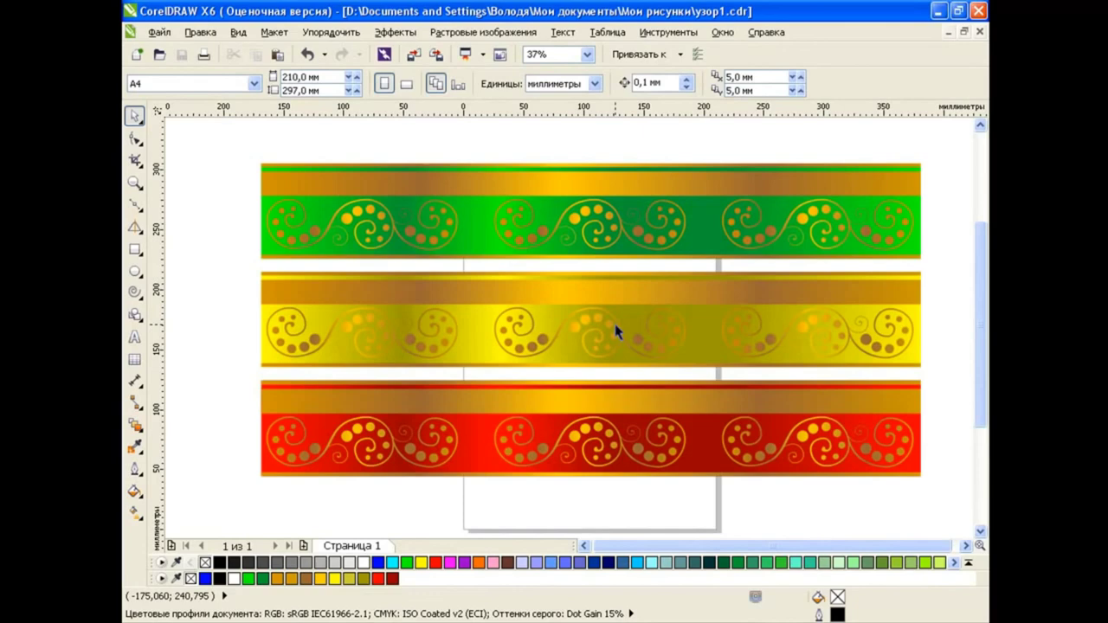